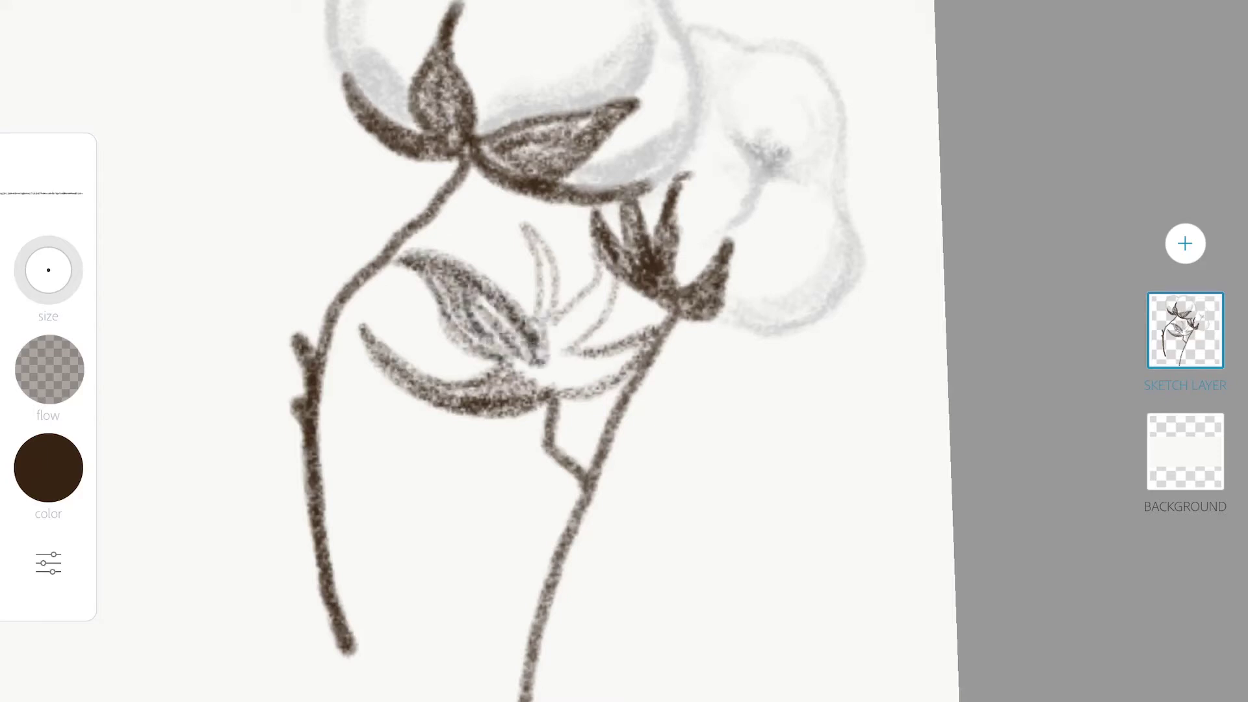
# Trace over the faint cotton leaf cluster with dark brown strokes to fill its gaps.
pyautogui.moveTo(525, 229)
pyautogui.mouseDown()
pyautogui.moveTo(543, 335)
pyautogui.moveTo(614, 264)
pyautogui.mouseUp()
pyautogui.moveTo(553, 355); pyautogui.dragTo(611, 260)
pyautogui.moveTo(566, 380)
pyautogui.mouseDown()
pyautogui.moveTo(660, 328)
pyautogui.moveTo(530, 388)
pyautogui.mouseUp()
pyautogui.click(48, 468)
# Browse the colour Themes palettes for the brush.
pyautogui.click(272, 178)
pyautogui.scroll(-15, 299, 468)
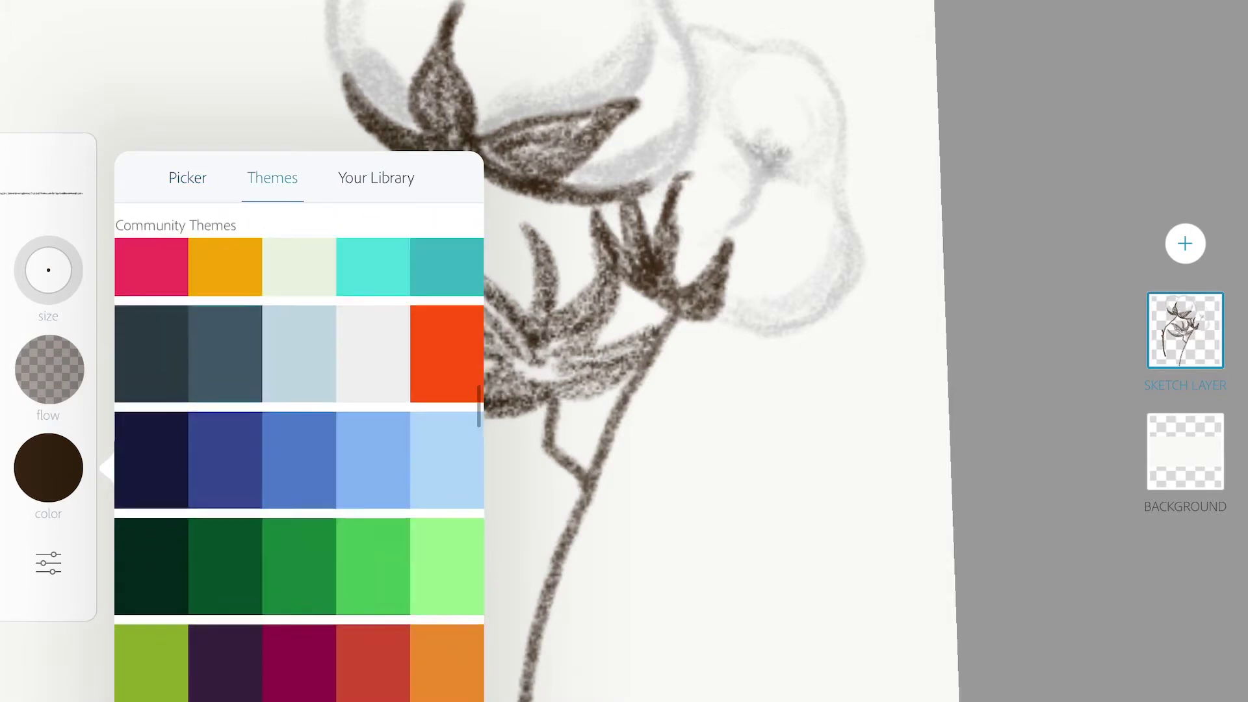
pyautogui.scroll(-5, 299, 468)
pyautogui.scroll(3, 299, 468)
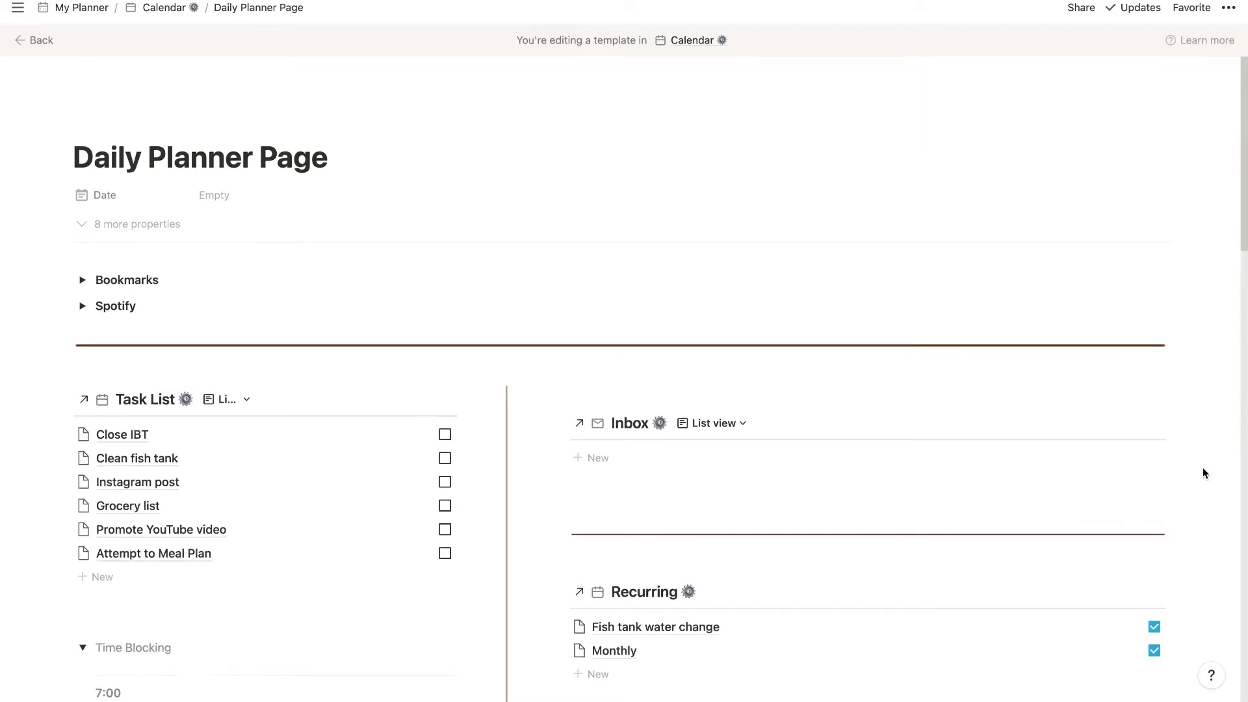
pyautogui.scroll(-5, 1204, 468)
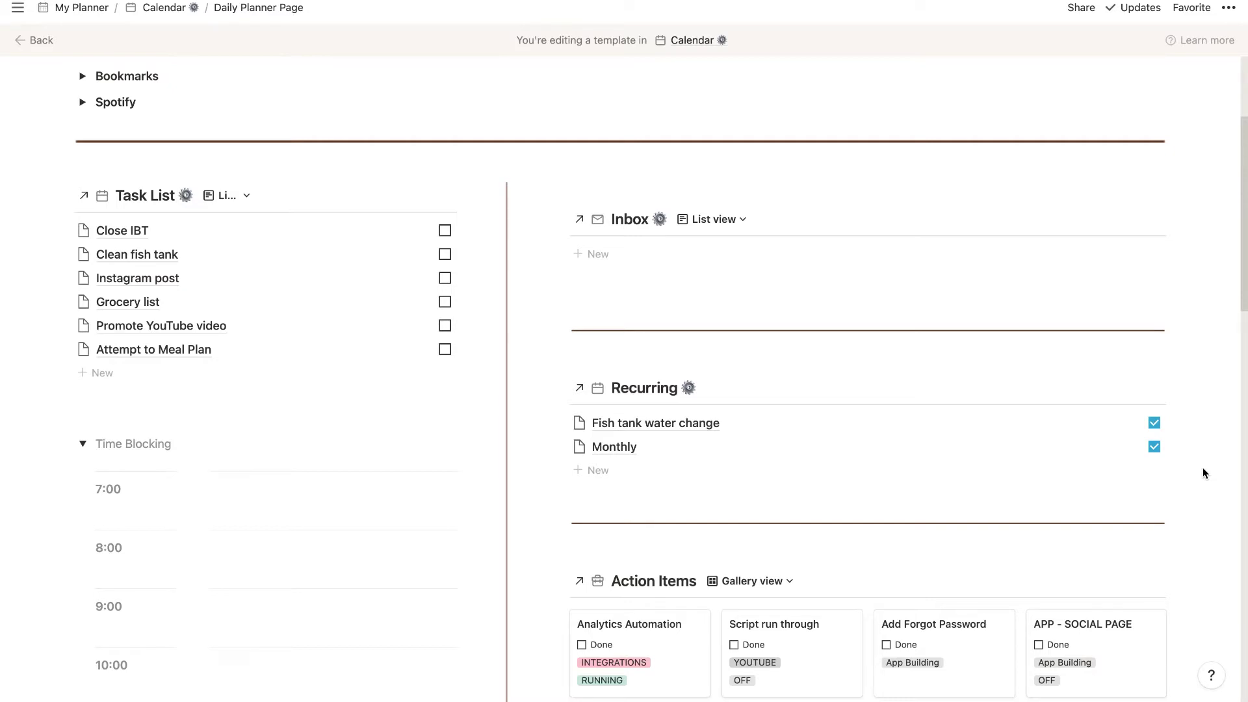
pyautogui.click(650, 392)
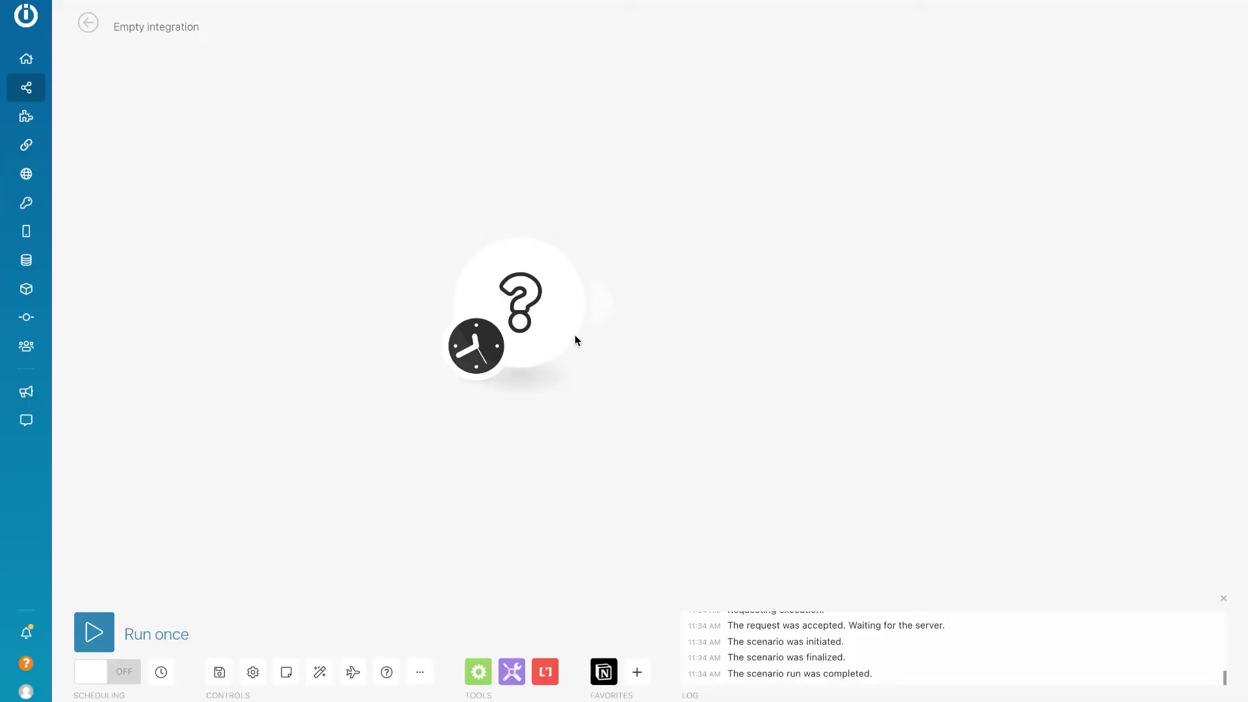
# Make the empty first module a Notion Watch Database Items trigger.
pyautogui.click(524, 306)
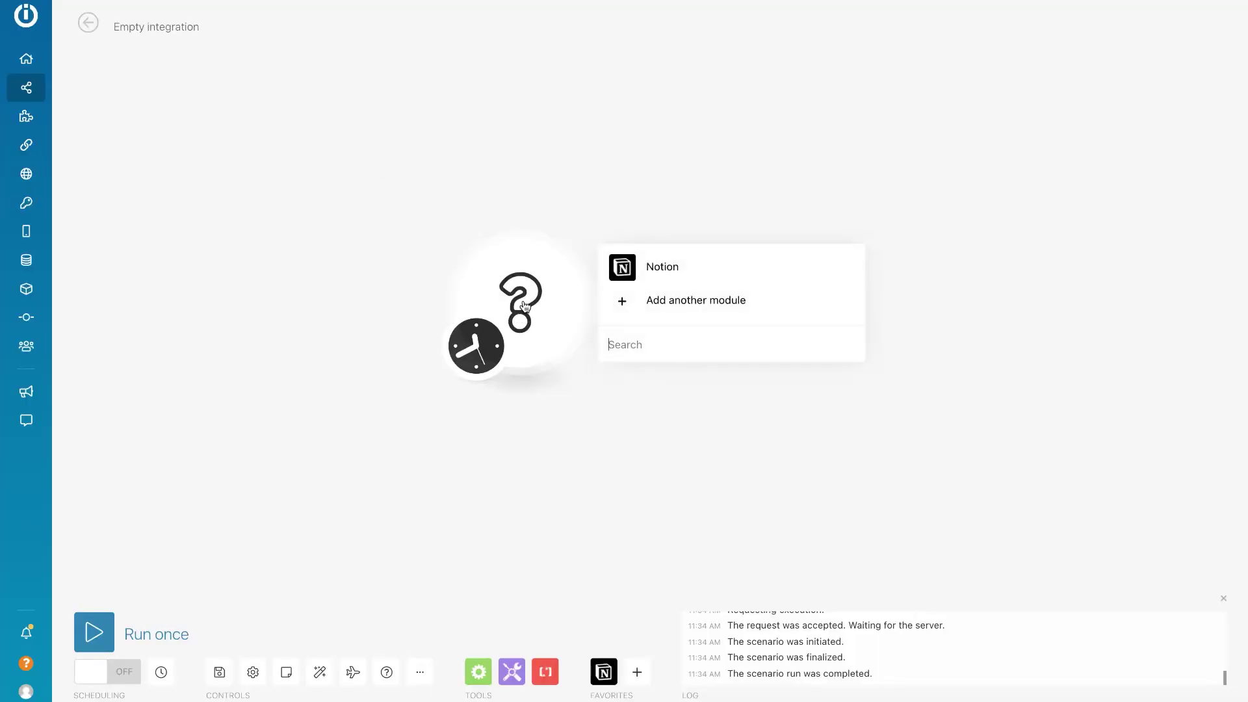
pyautogui.click(619, 274)
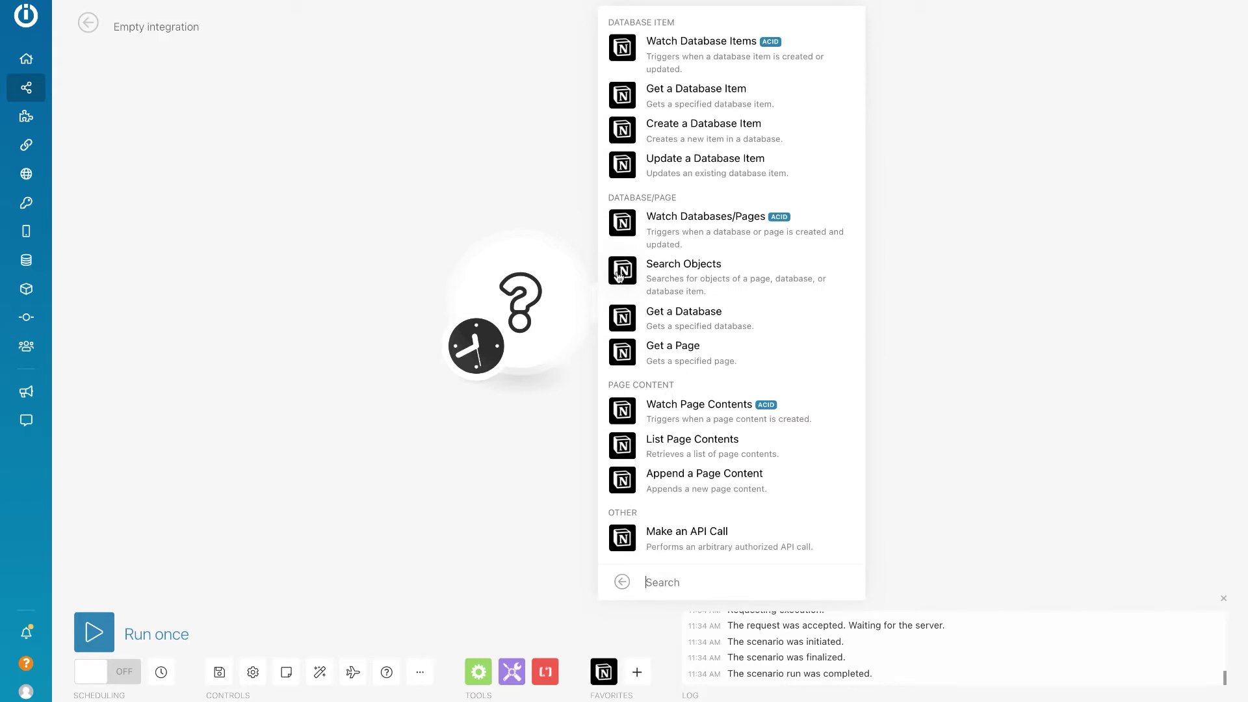
pyautogui.click(737, 57)
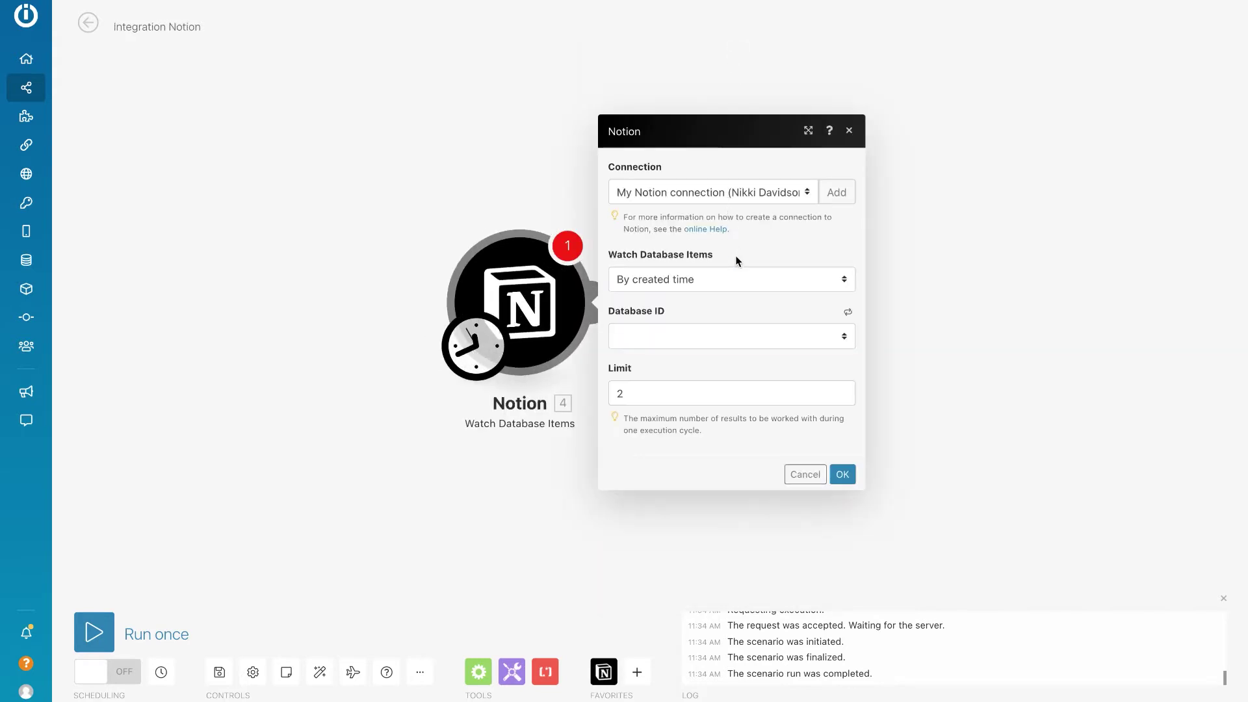
# Watch the Recurring database by updated time with limit 5, starting from now on.
pyautogui.click(744, 278)
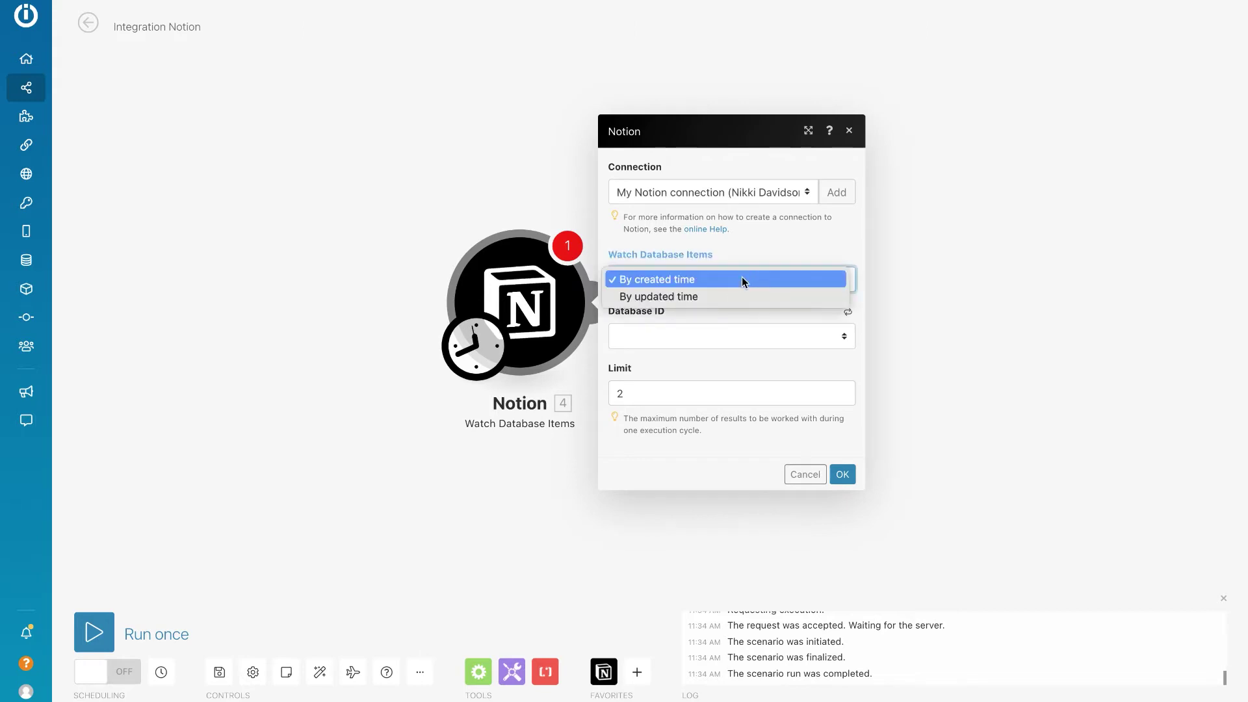
pyautogui.click(735, 298)
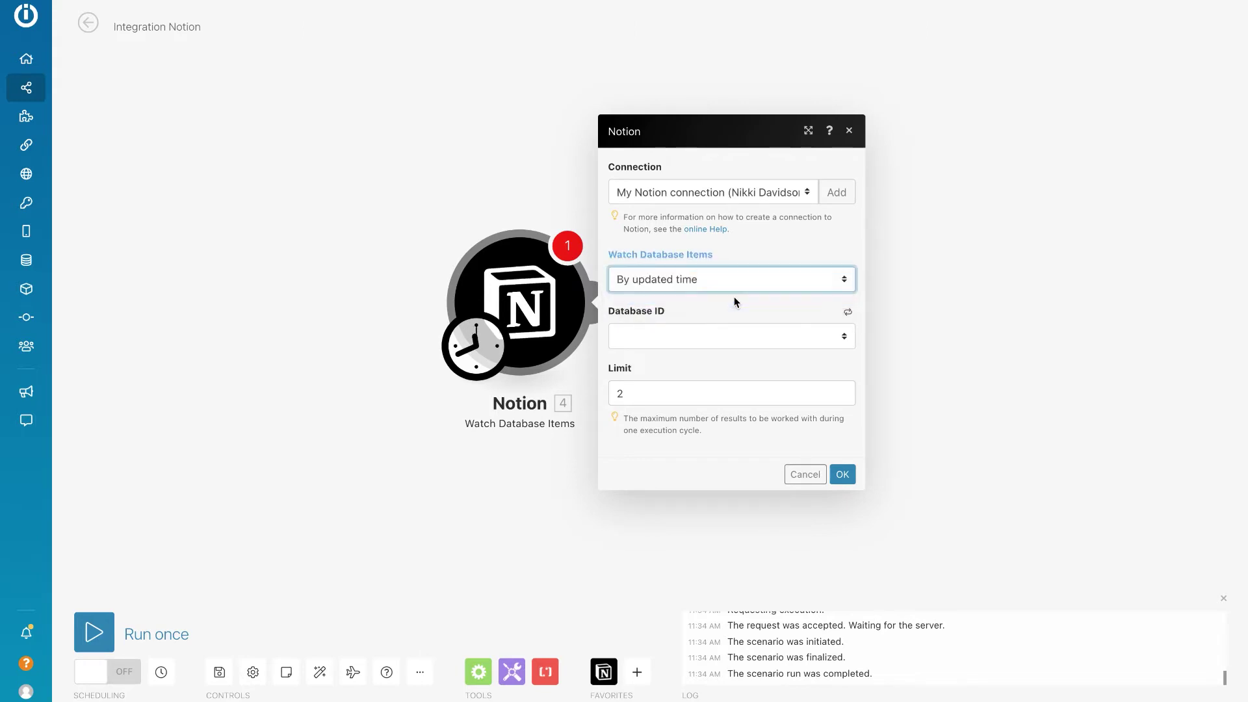
pyautogui.click(742, 336)
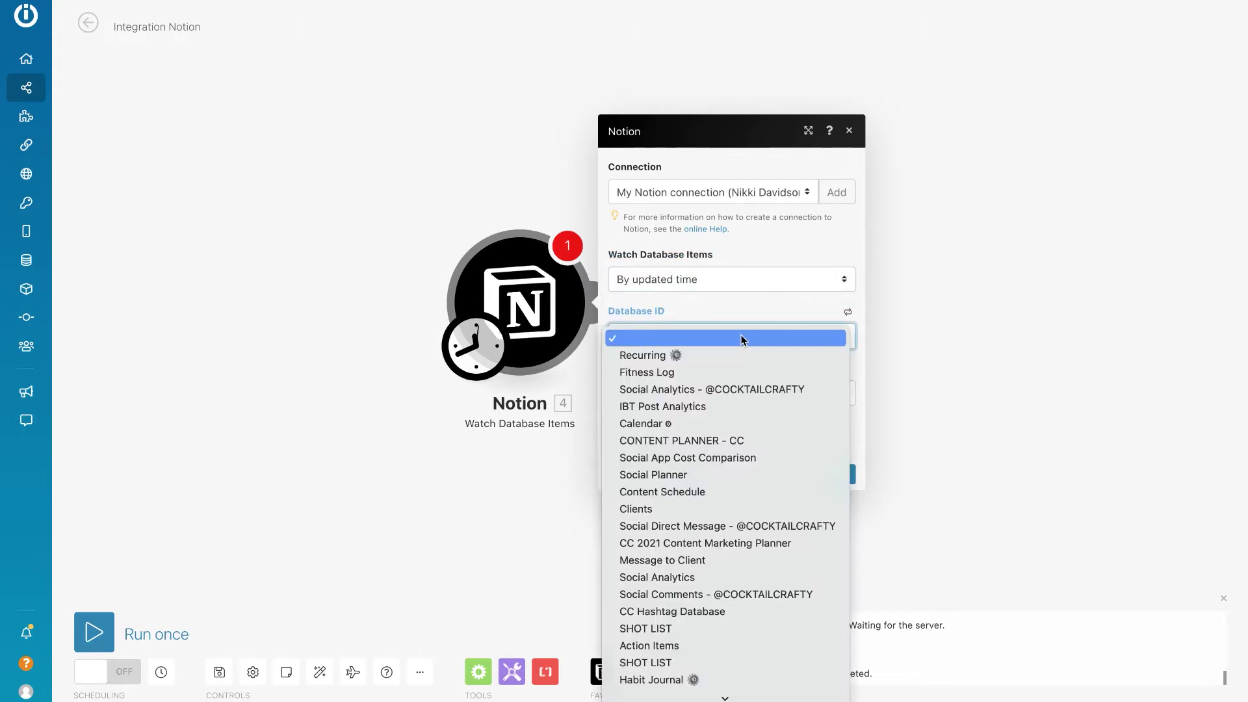
pyautogui.click(670, 361)
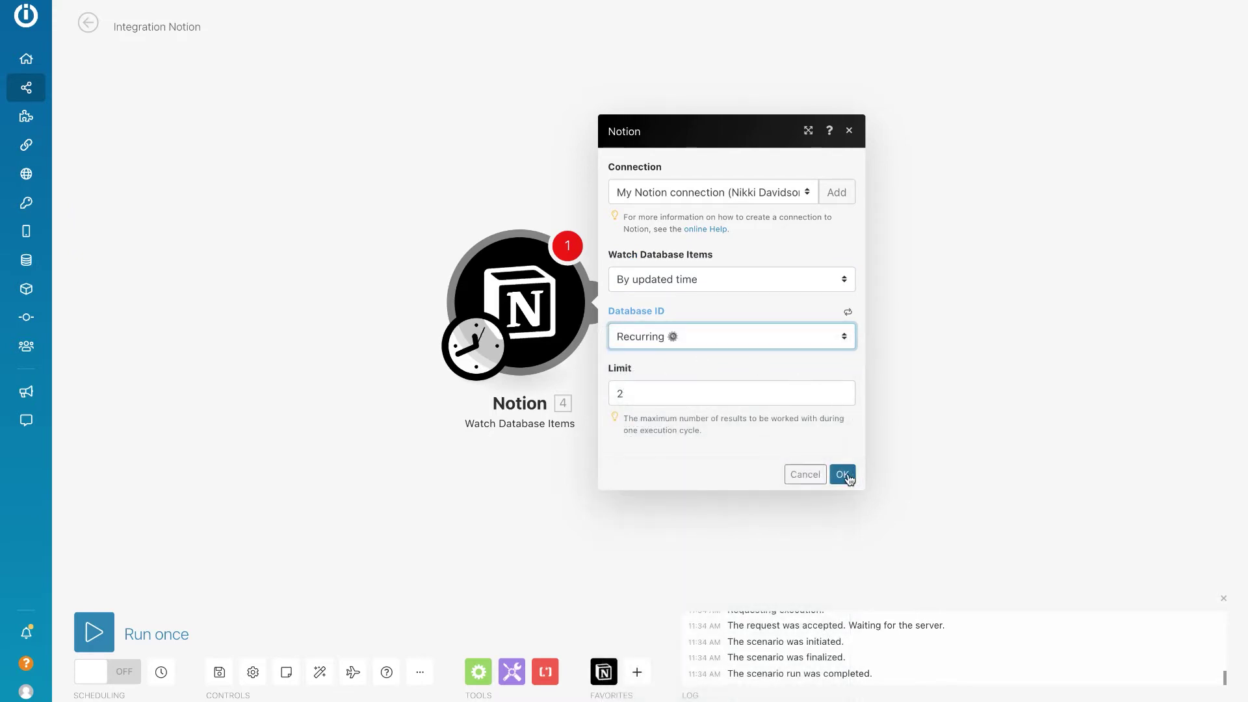
pyautogui.click(637, 398)
pyautogui.press('BackSpace')
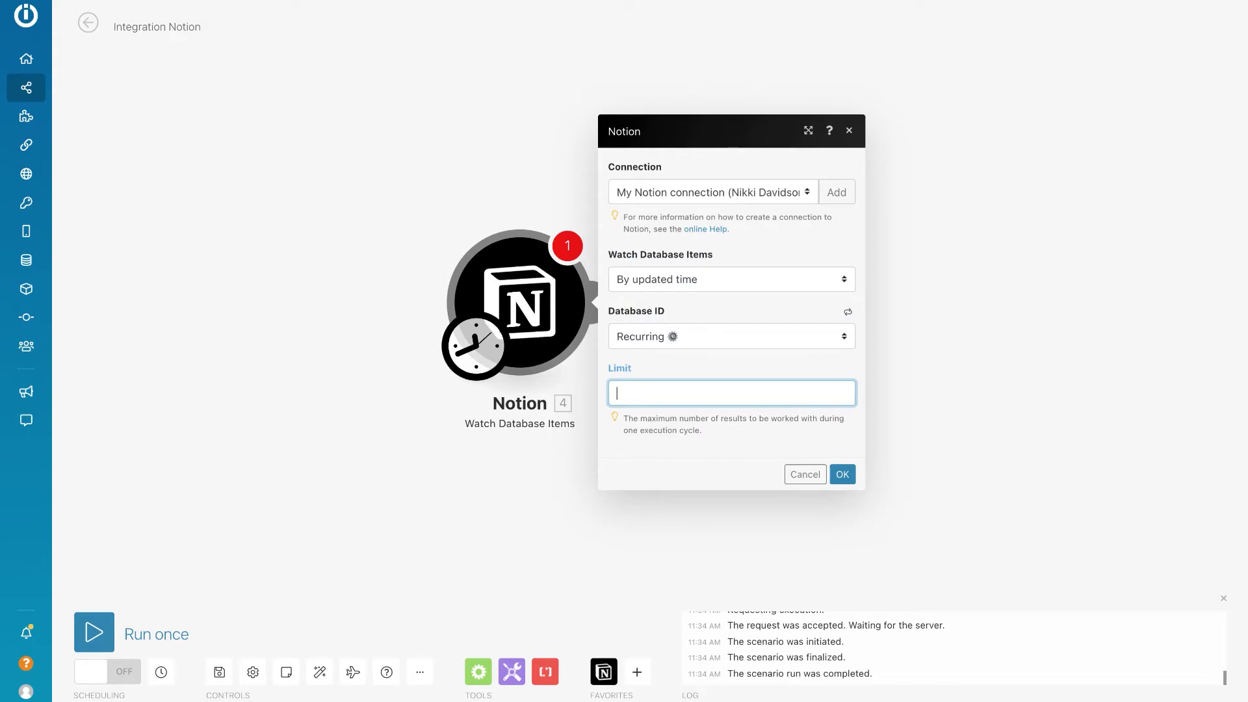
pyautogui.write('5')
pyautogui.click(848, 477)
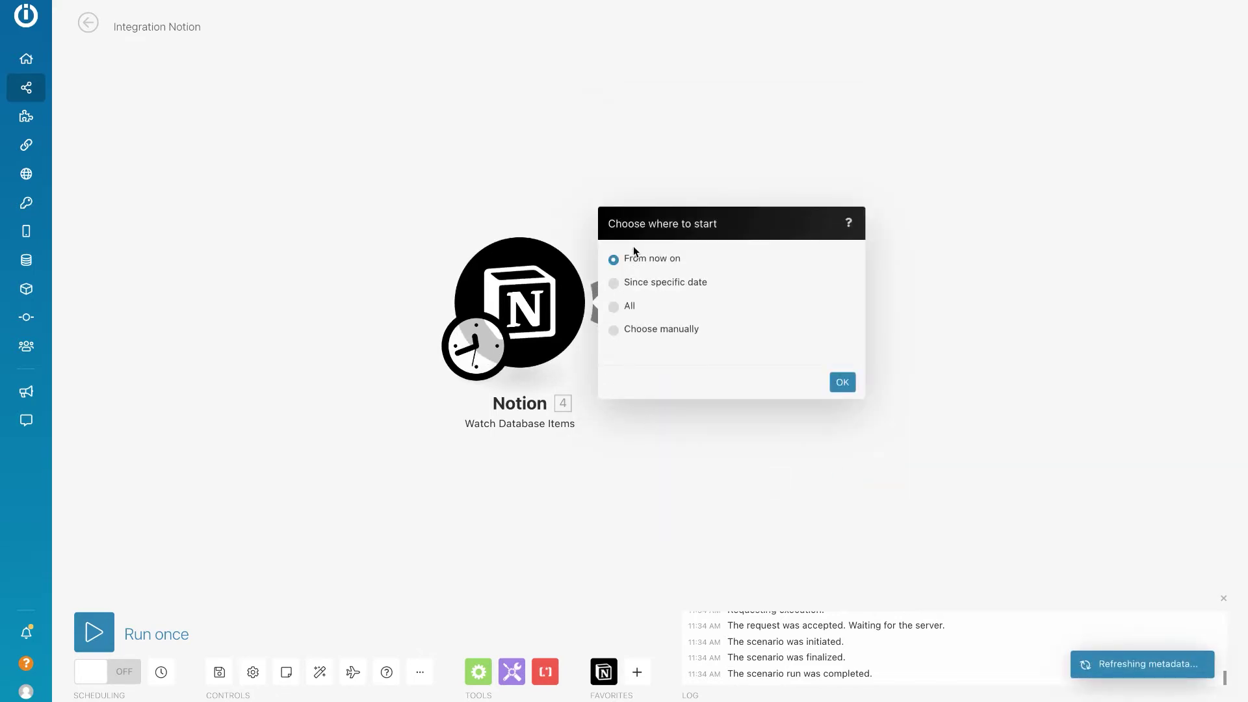
pyautogui.click(844, 382)
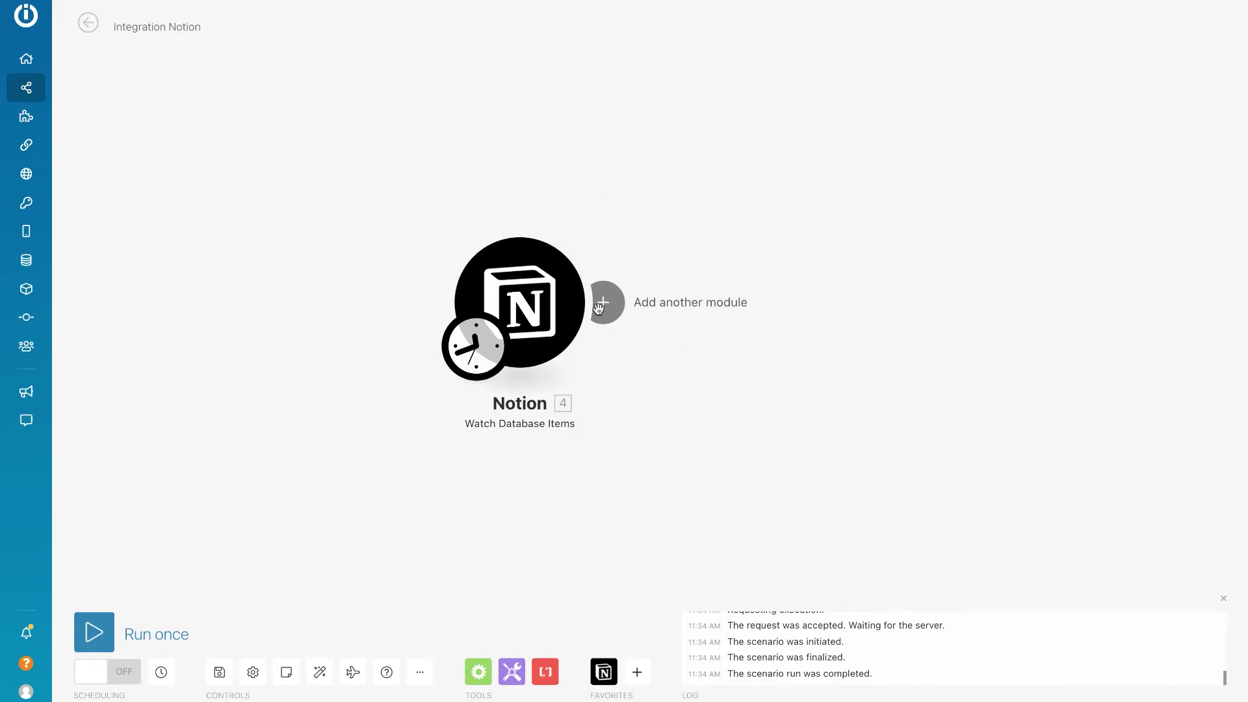
# Add a Notion Update a Database Item module after the trigger, then delete it.
pyautogui.click(603, 303)
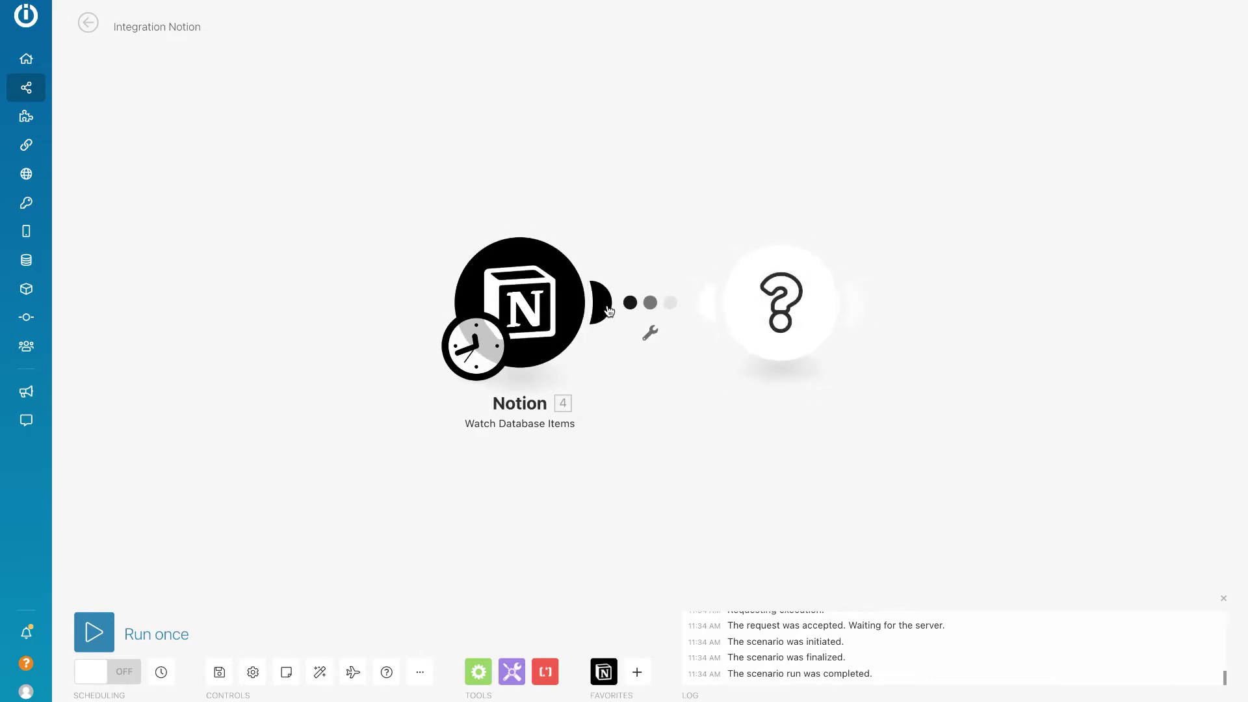
pyautogui.click(901, 267)
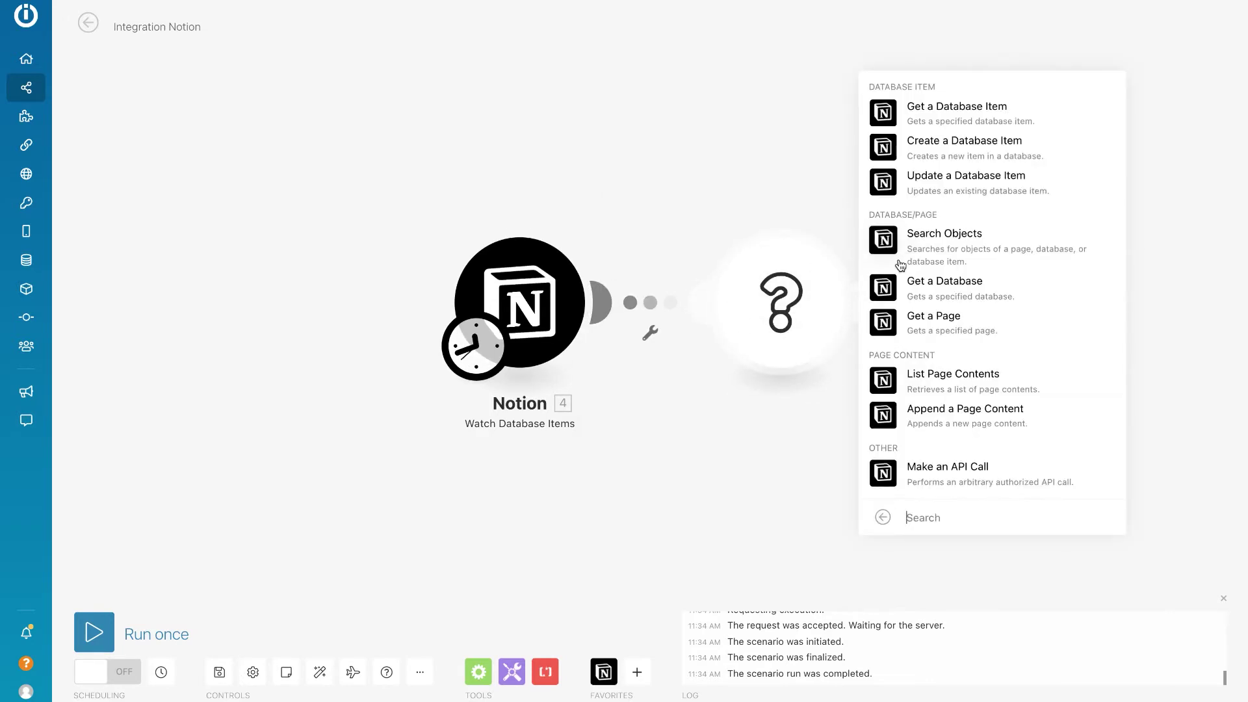
pyautogui.click(954, 191)
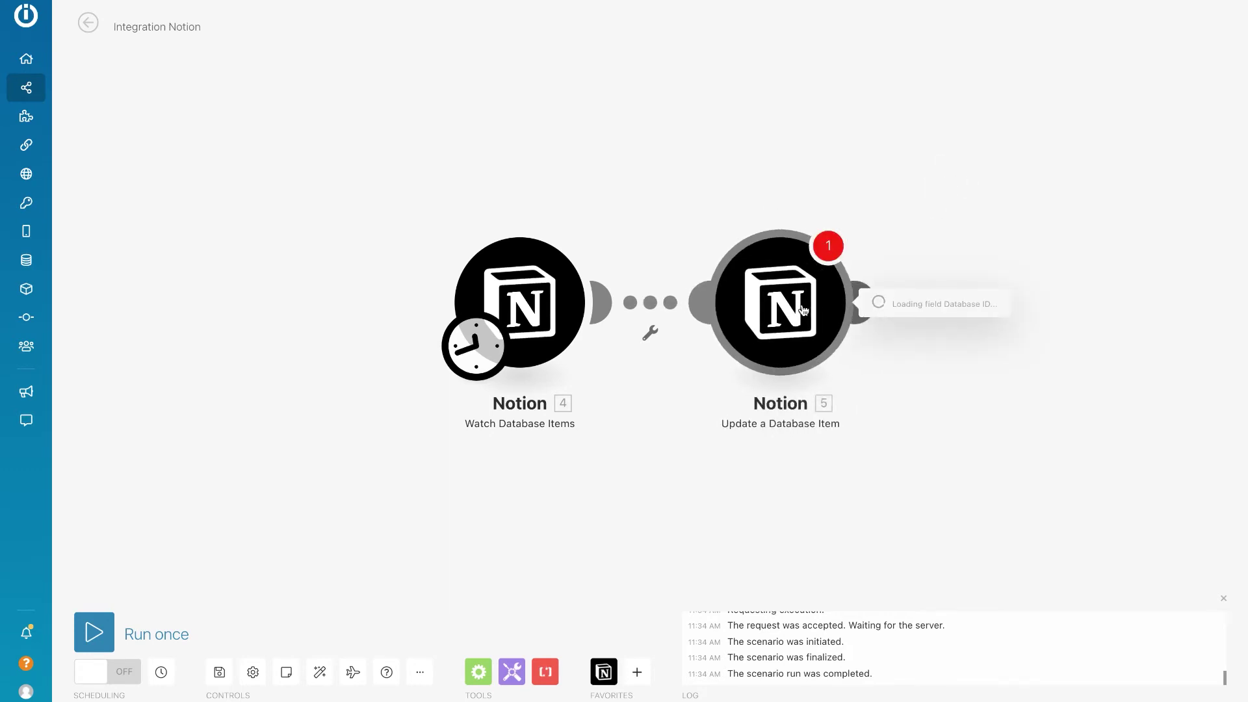
pyautogui.rightClick(803, 309)
pyautogui.click(852, 463)
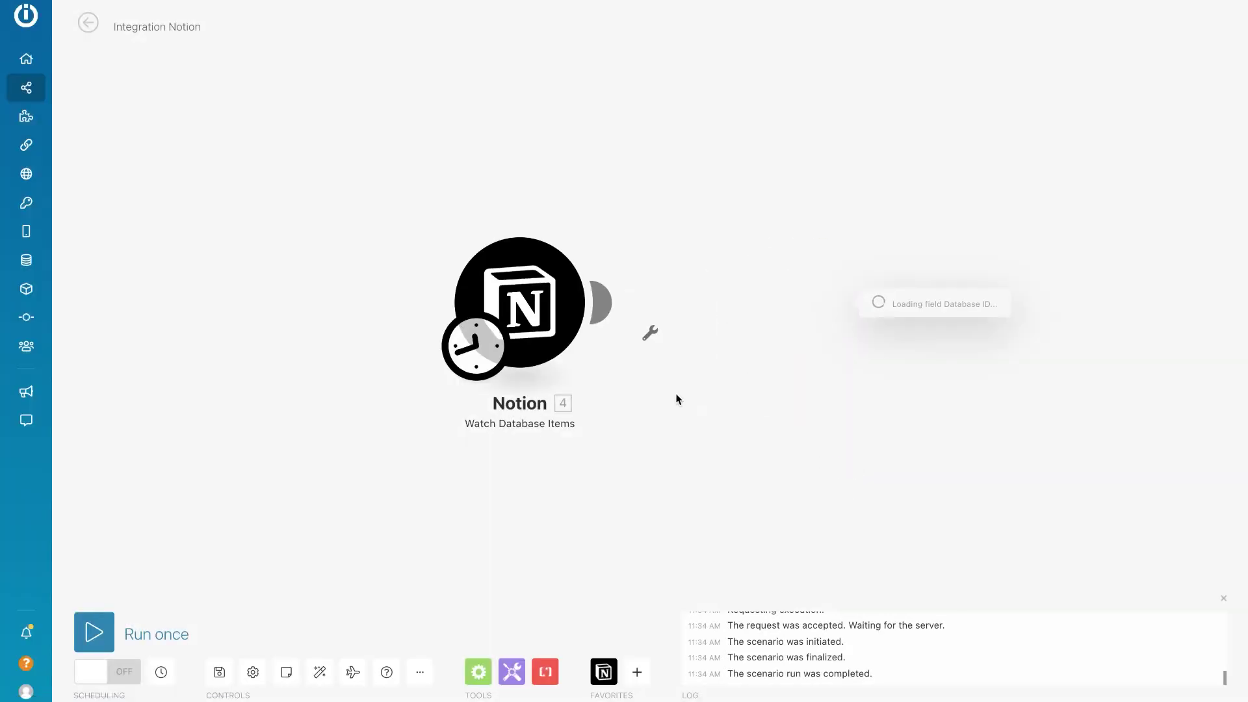
# Add a Notion Create a Database Item module targeting the Recurring database and confirm it.
pyautogui.click(607, 302)
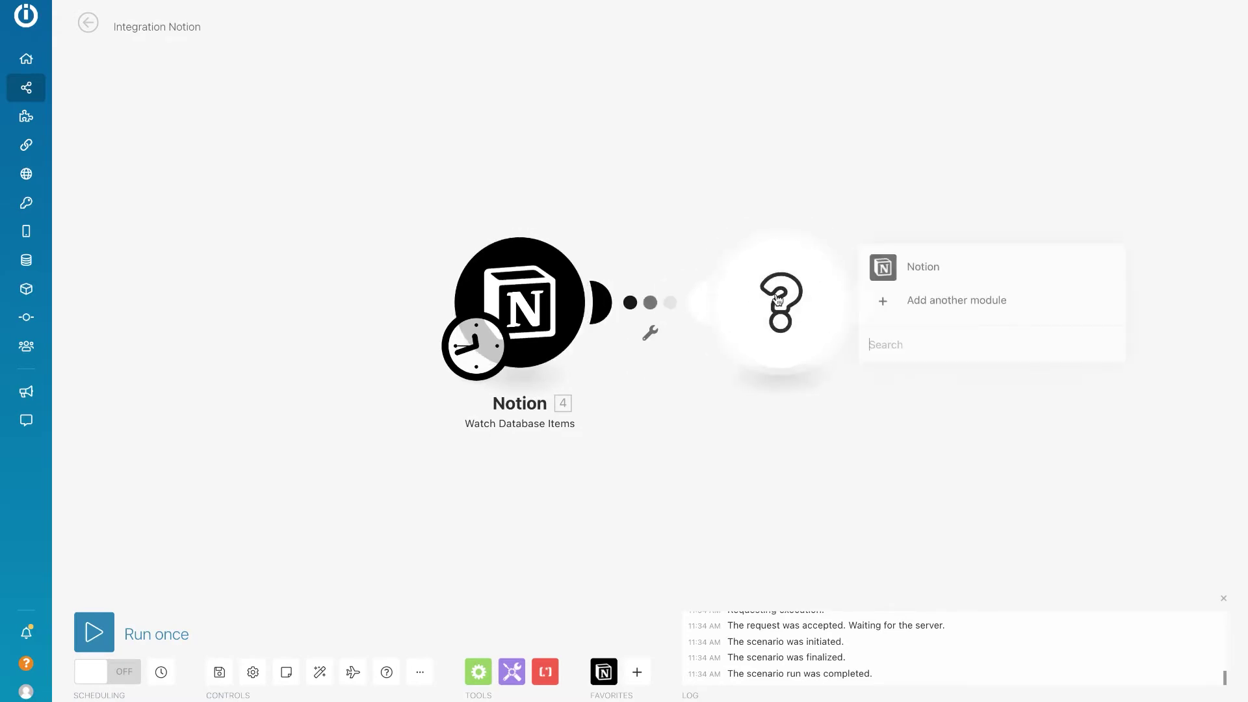
pyautogui.click(884, 267)
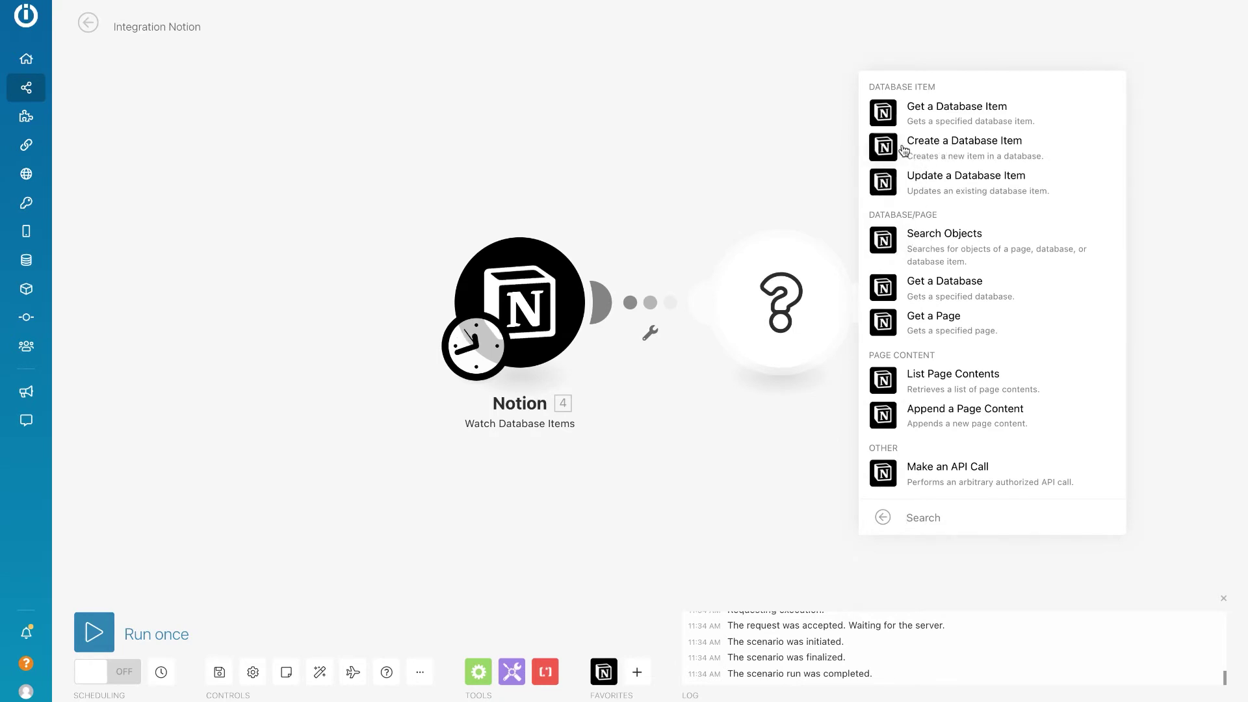
pyautogui.click(962, 142)
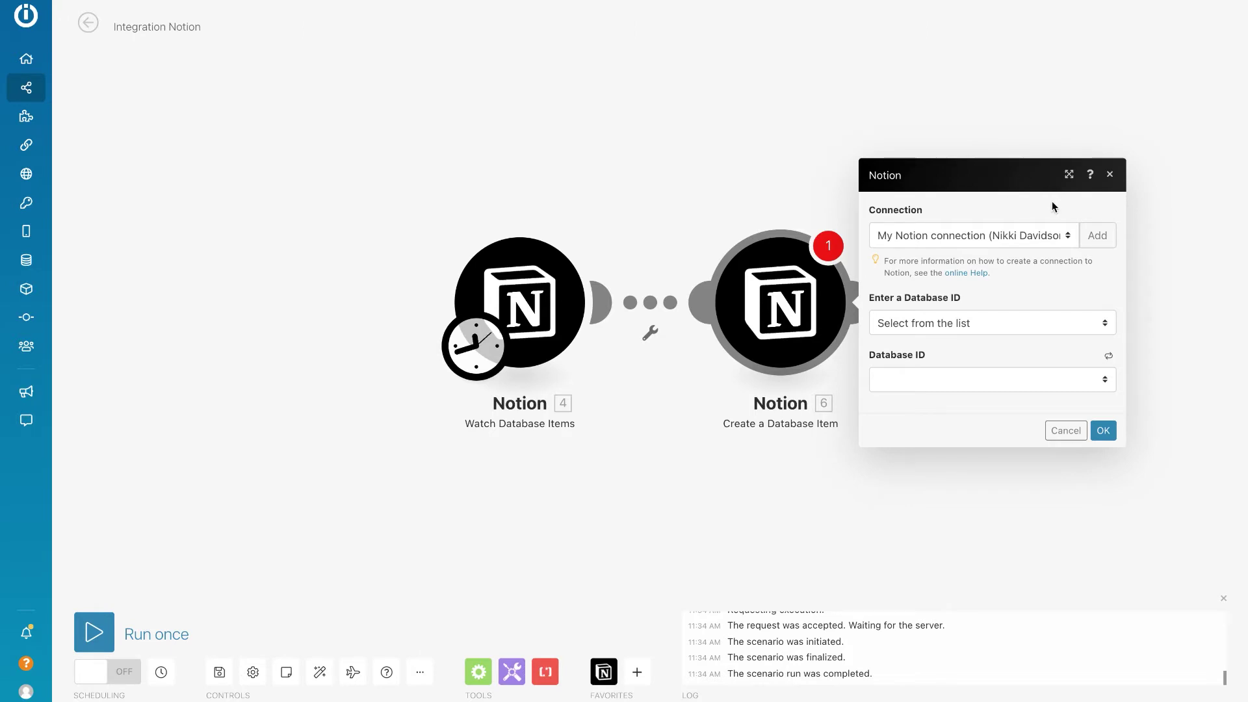
pyautogui.click(1003, 328)
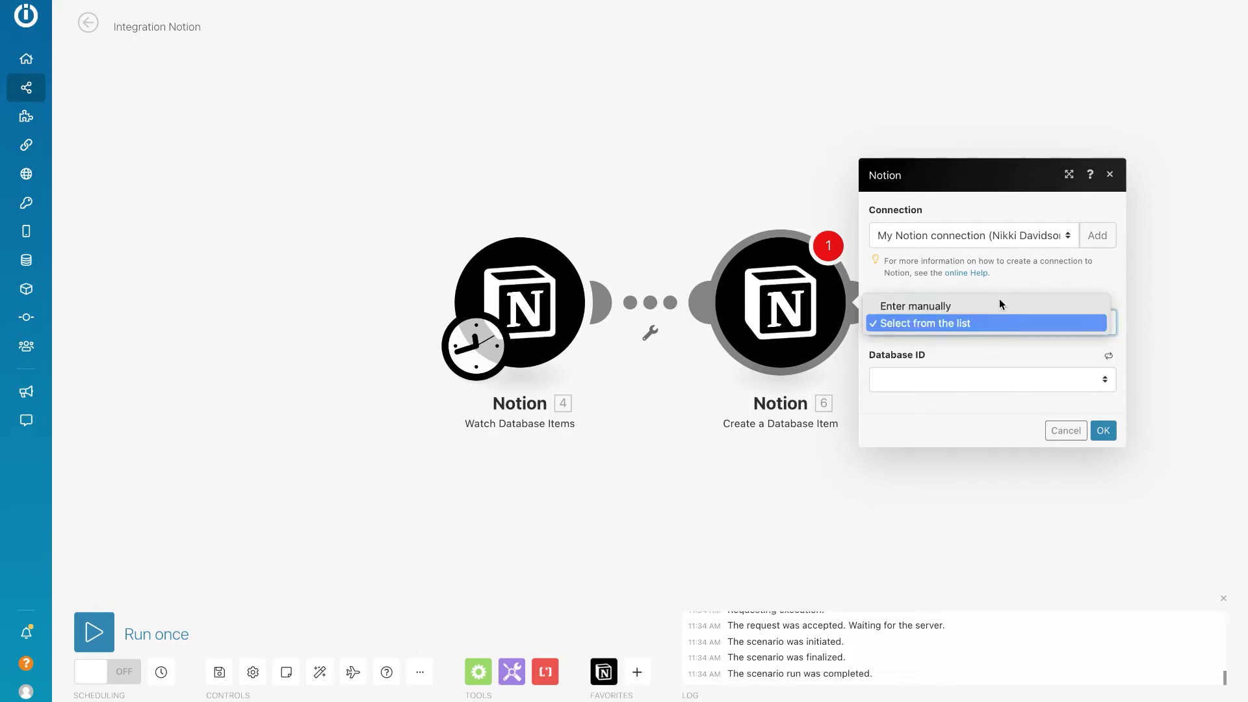
pyautogui.click(1059, 349)
pyautogui.click(988, 379)
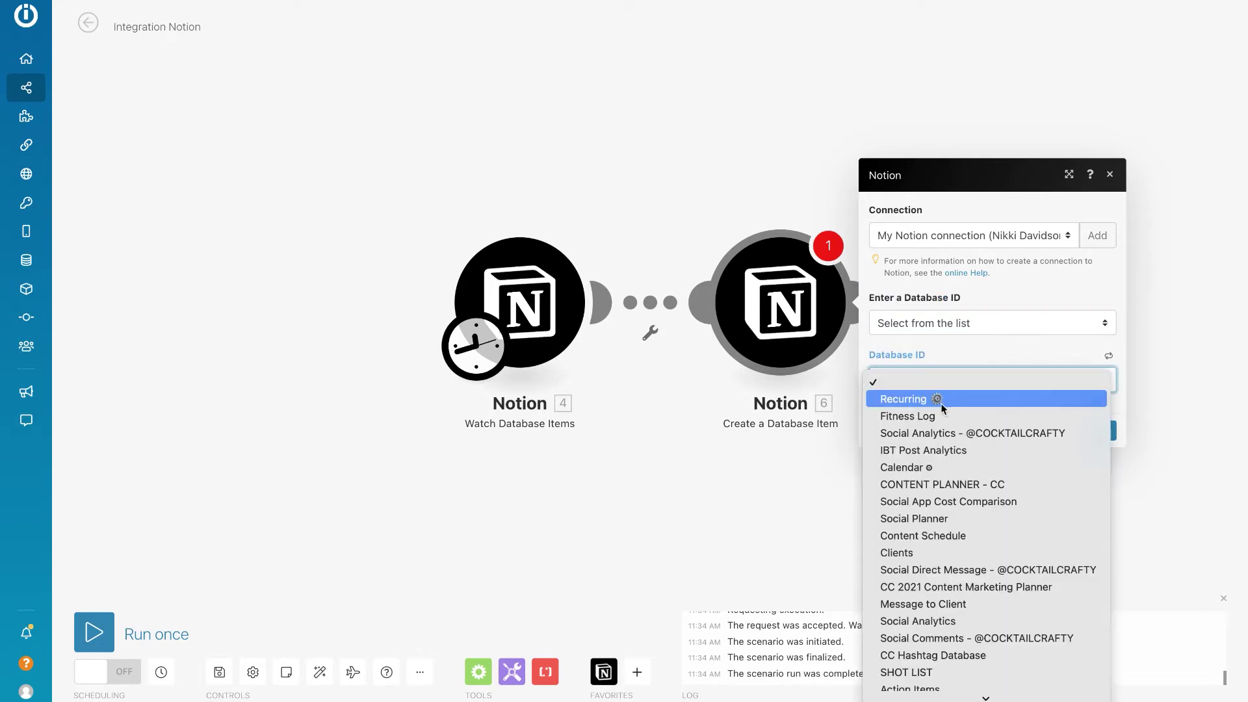
pyautogui.click(975, 399)
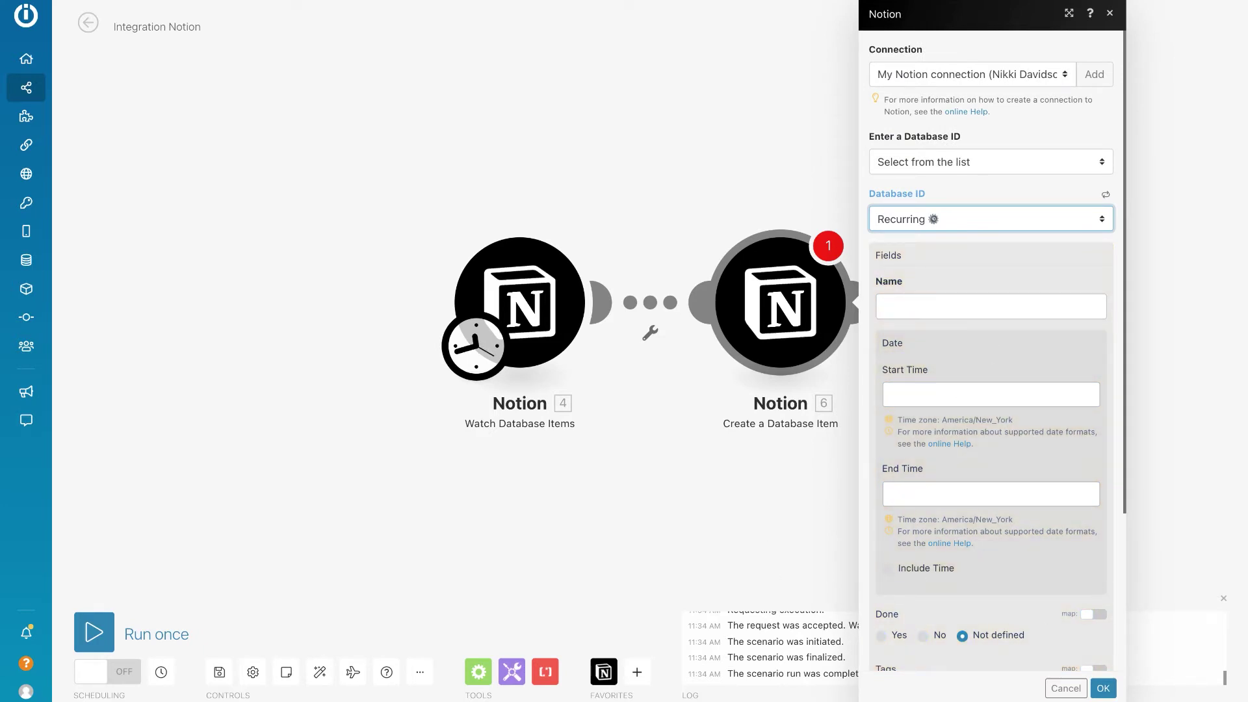
pyautogui.click(1103, 688)
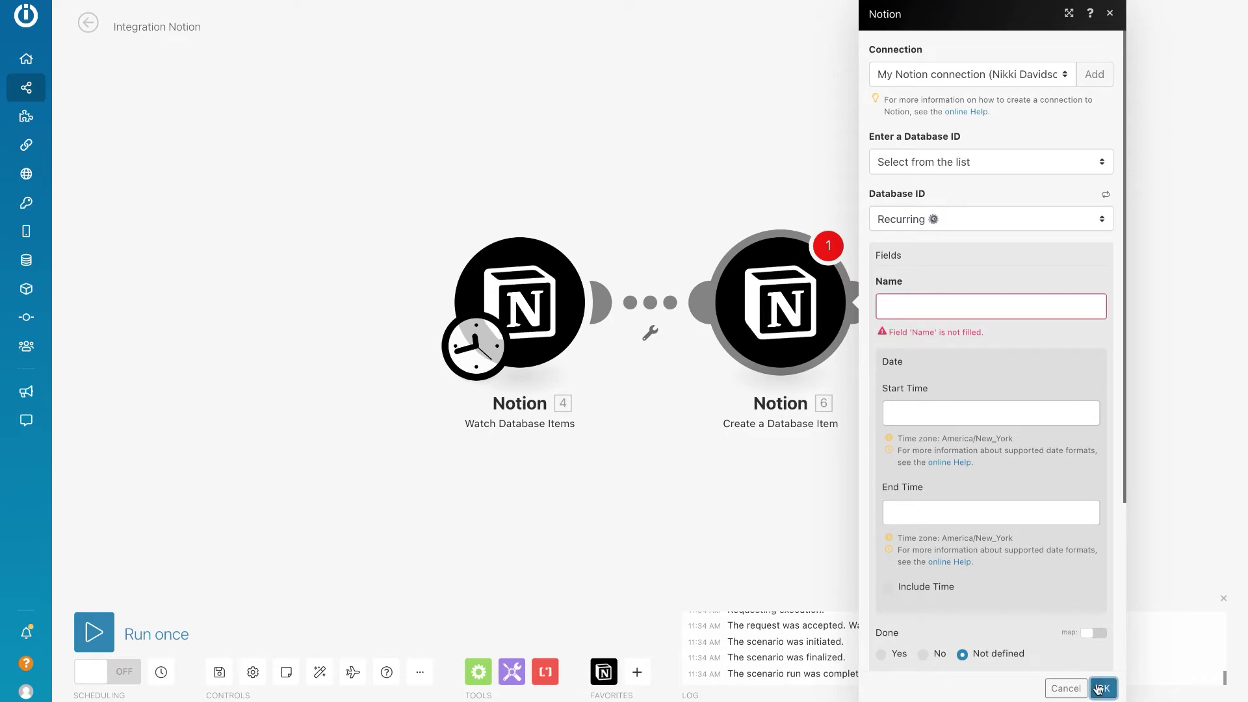
pyautogui.click(755, 494)
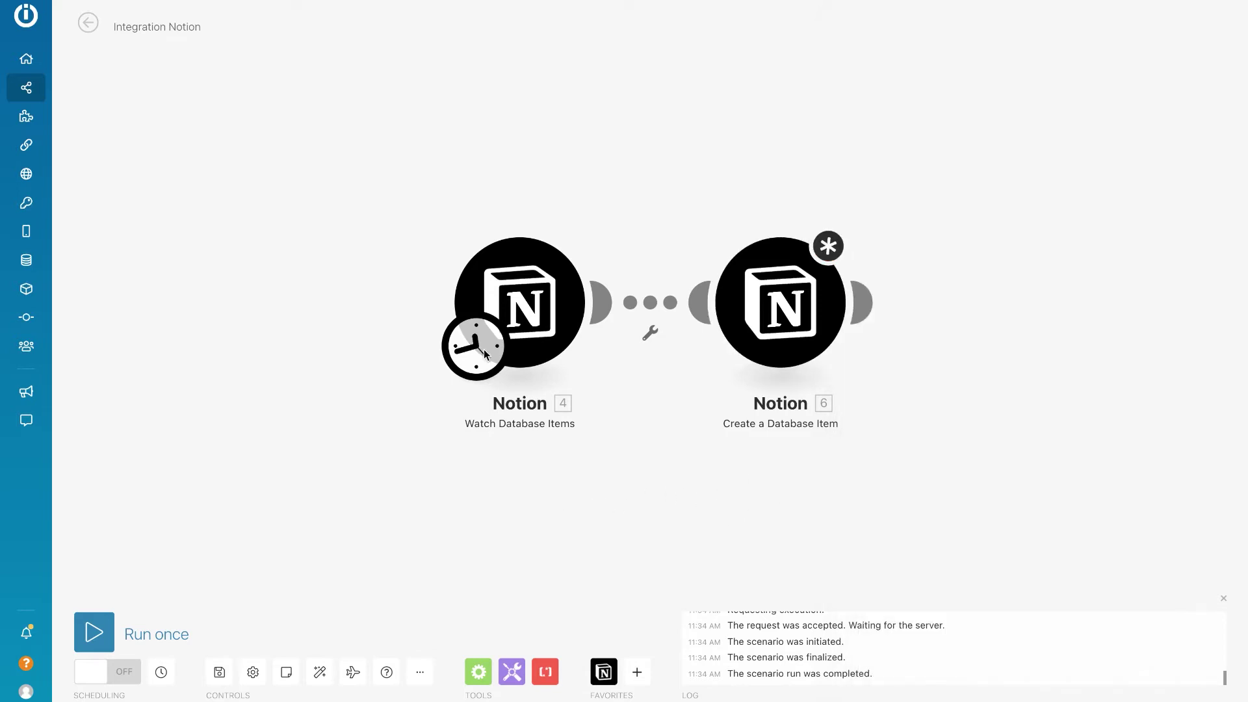
# Run only the watch trigger for sample data, then add a filter labelled 'If done'.
pyautogui.rightClick(517, 294)
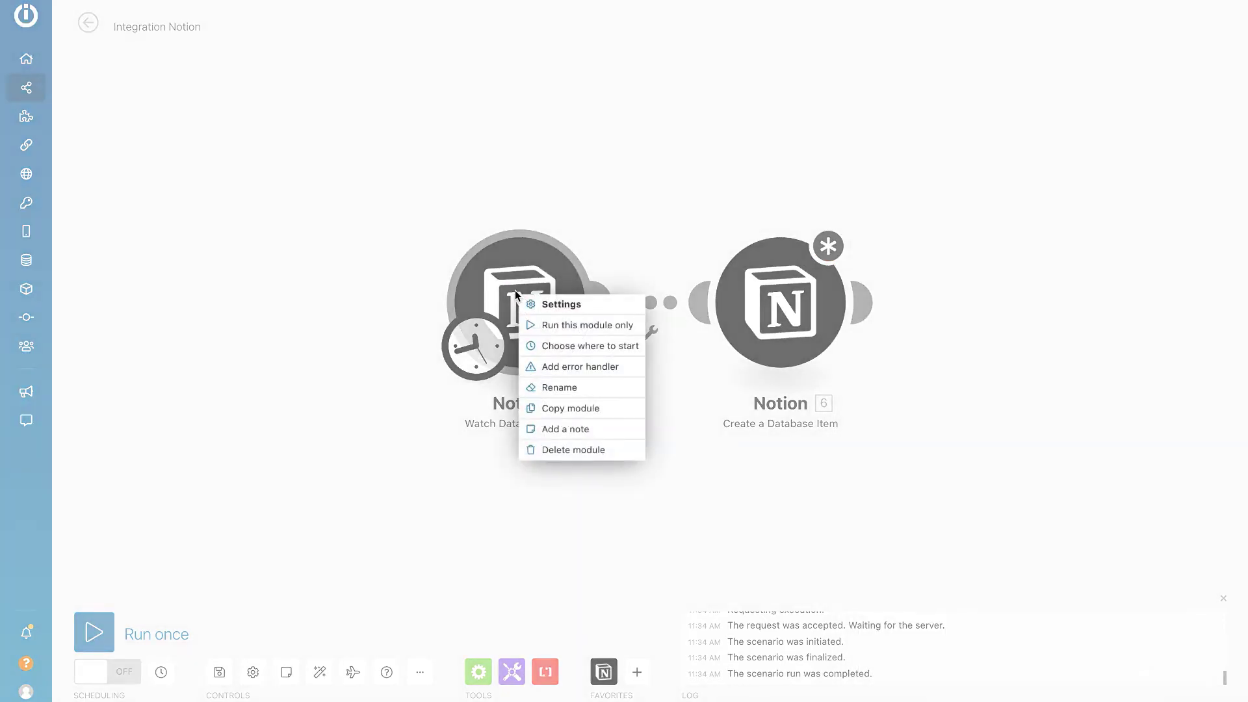
pyautogui.click(544, 325)
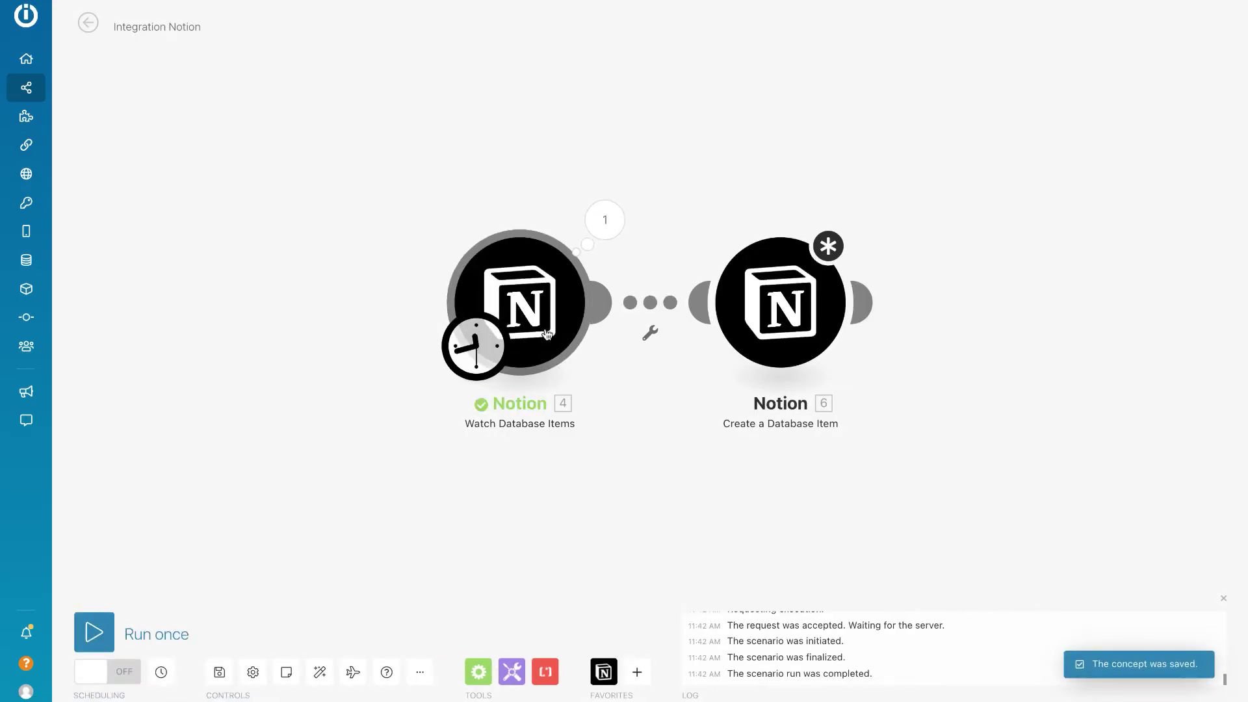
pyautogui.click(650, 309)
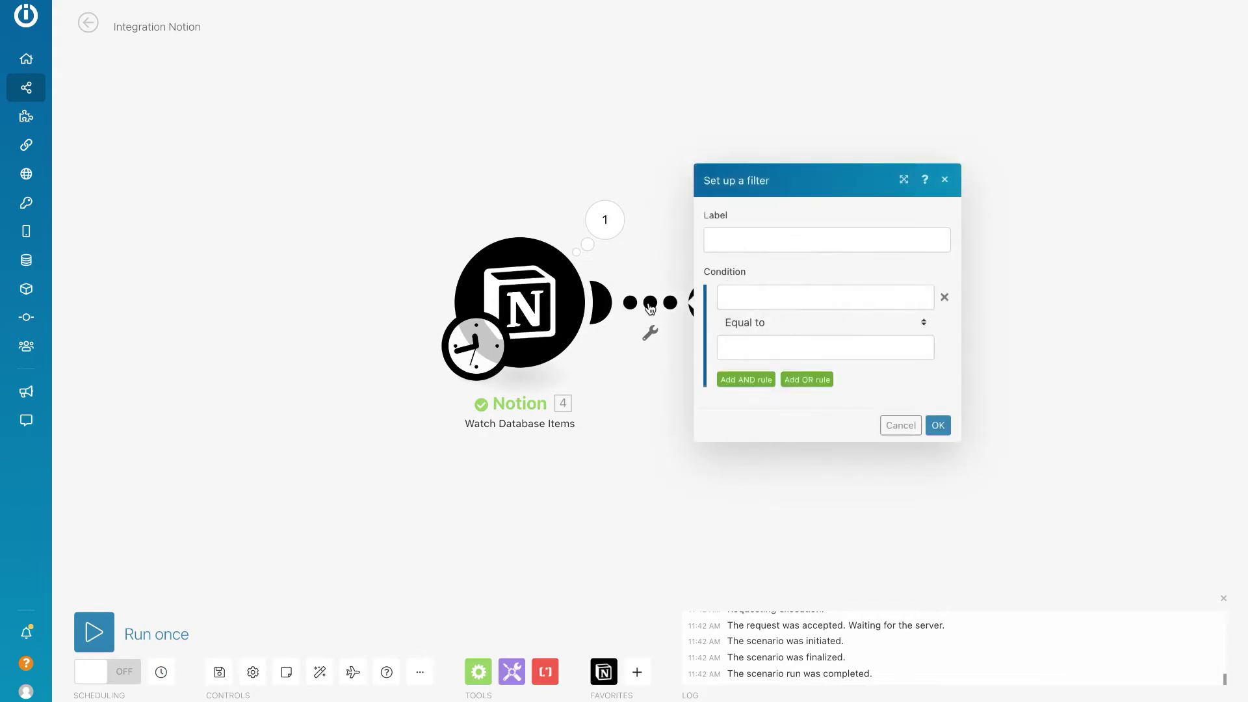
pyautogui.click(744, 243)
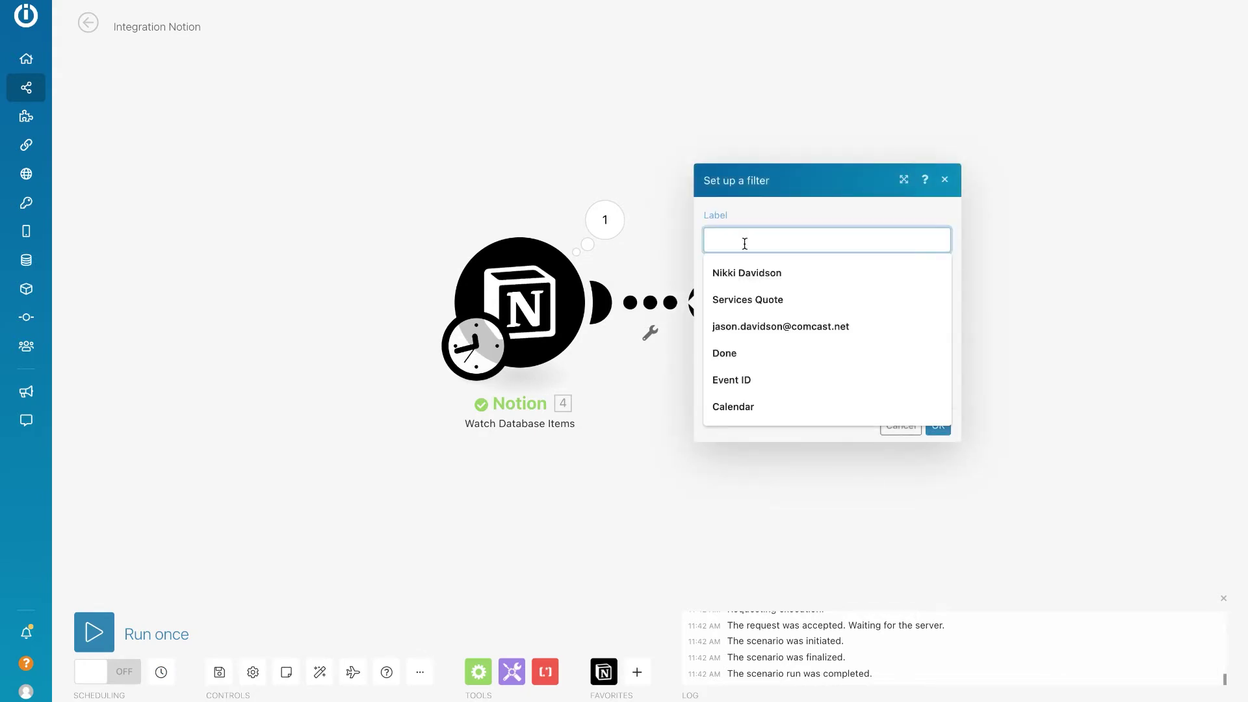
pyautogui.write('If done')
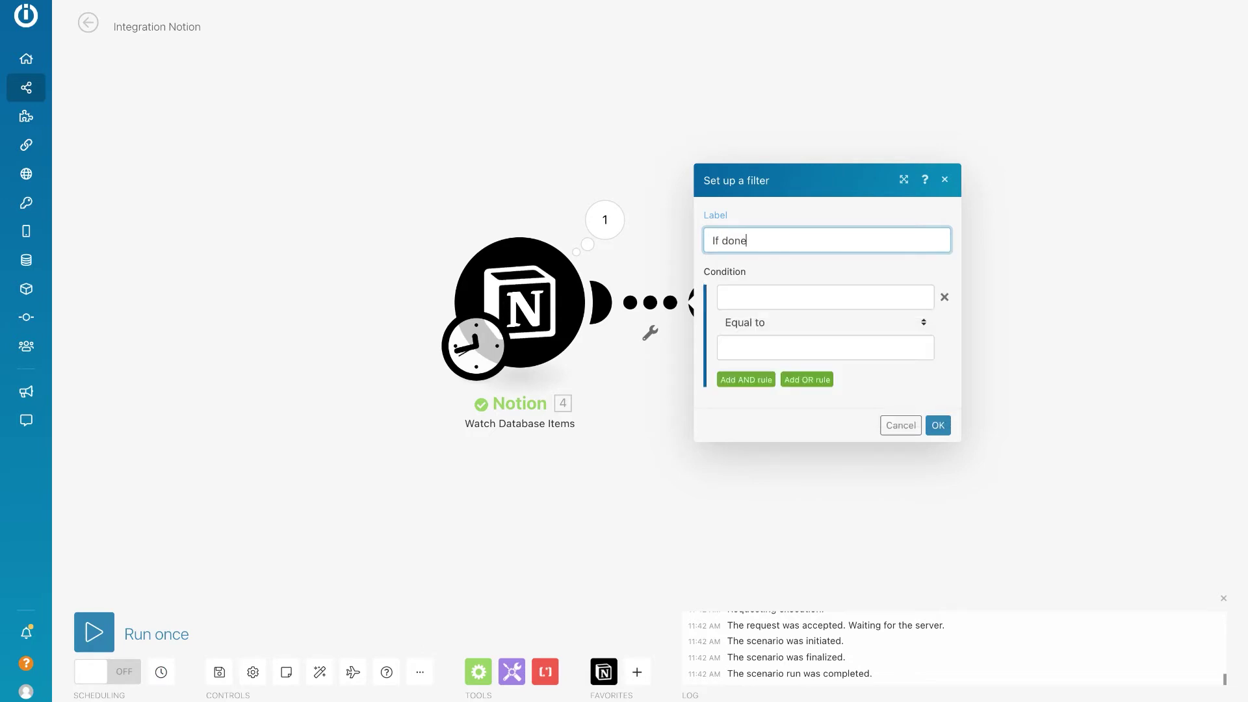
# Set the filter condition to Done Boolean equal to true and save it.
pyautogui.click(795, 298)
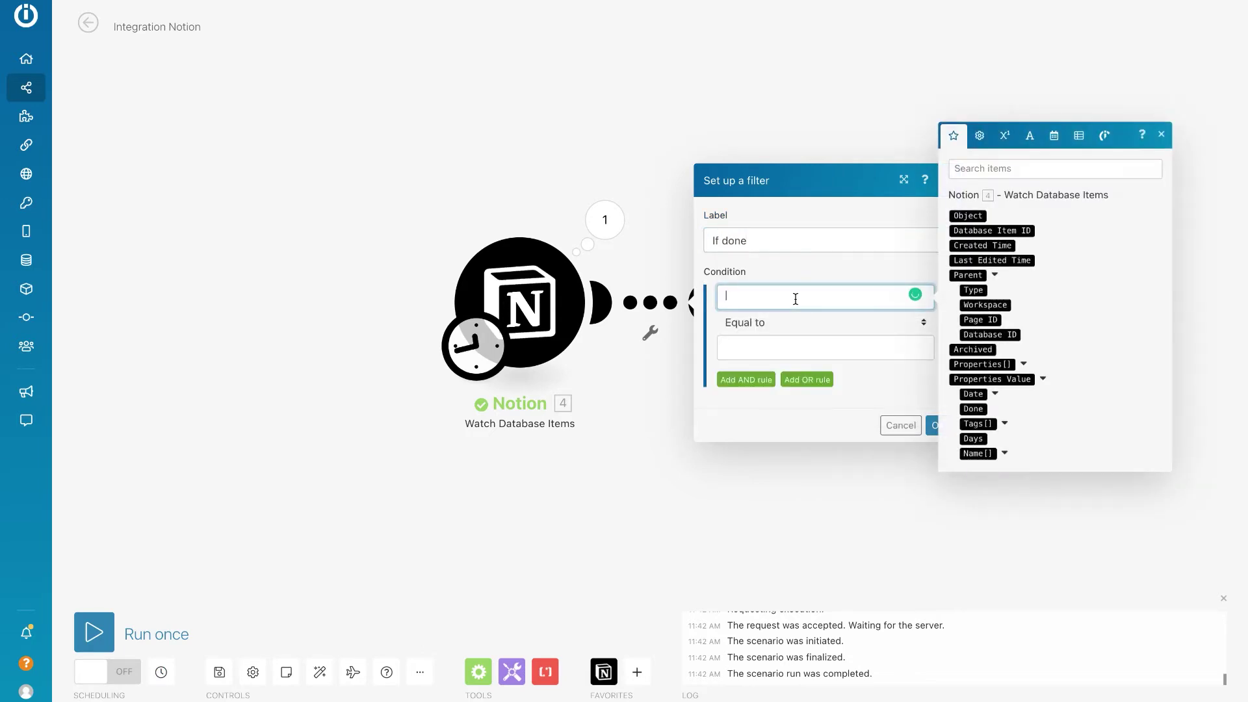
pyautogui.click(970, 409)
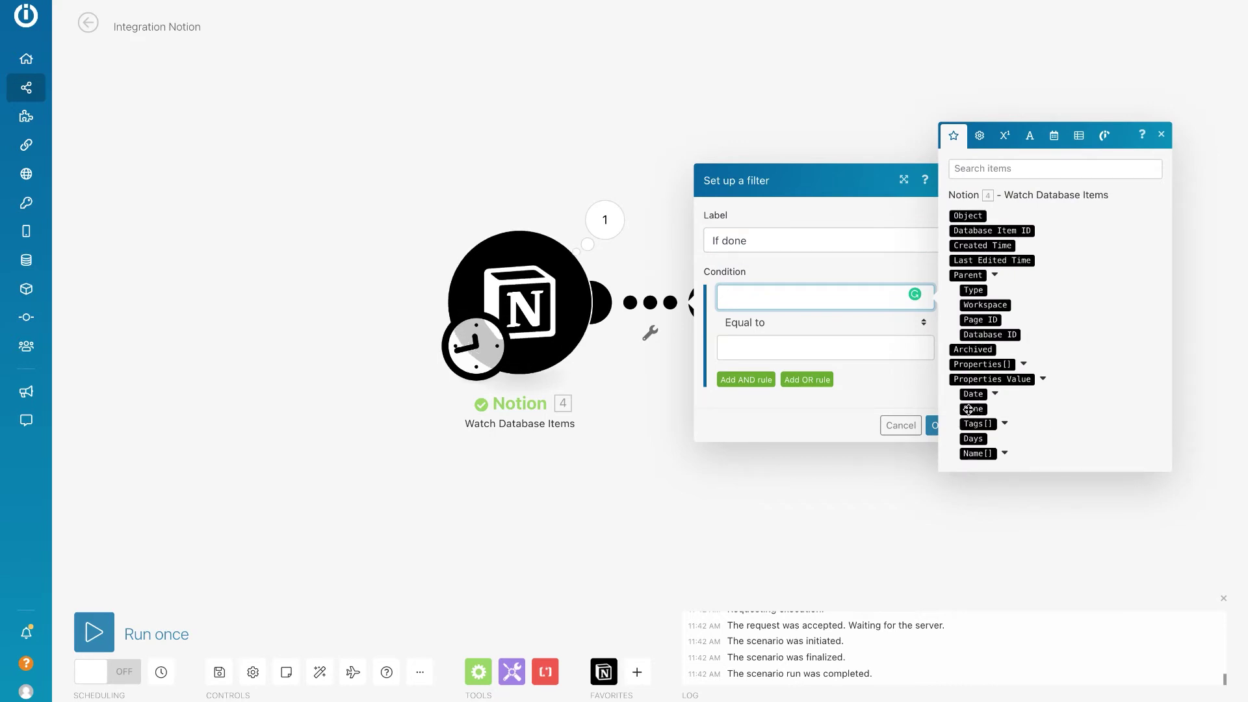
pyautogui.click(772, 346)
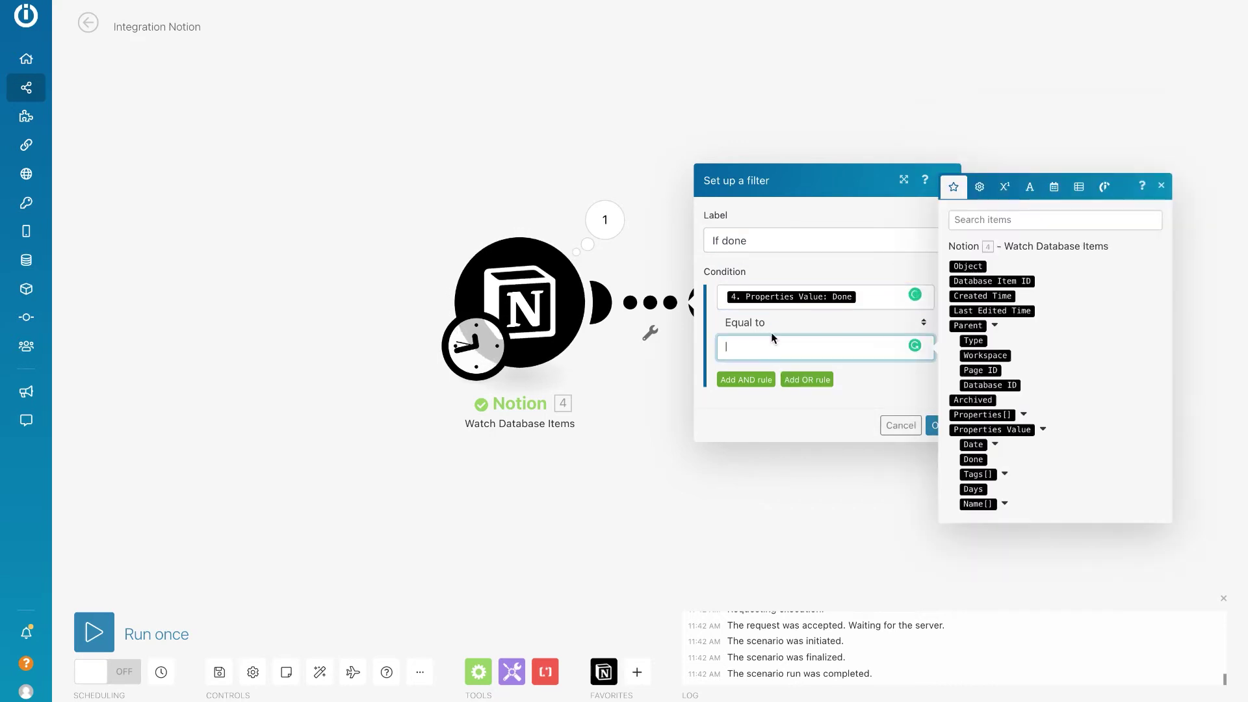
pyautogui.click(771, 328)
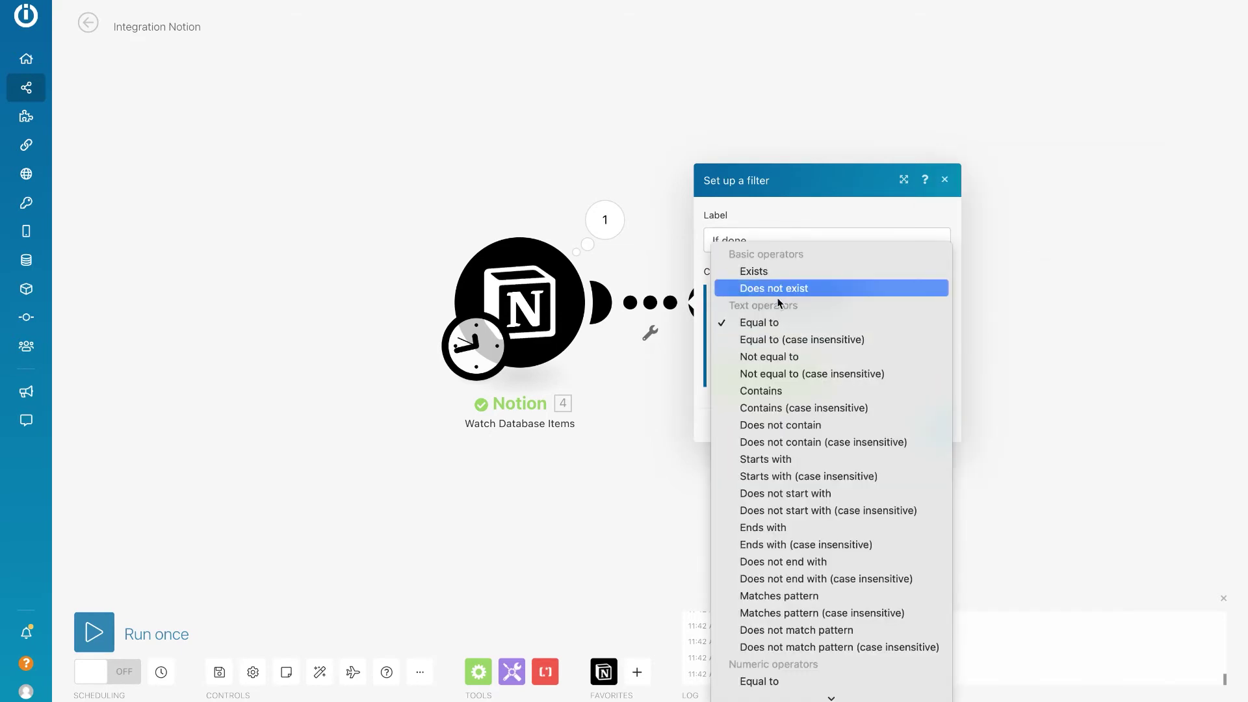
pyautogui.scroll(-5, 797, 407)
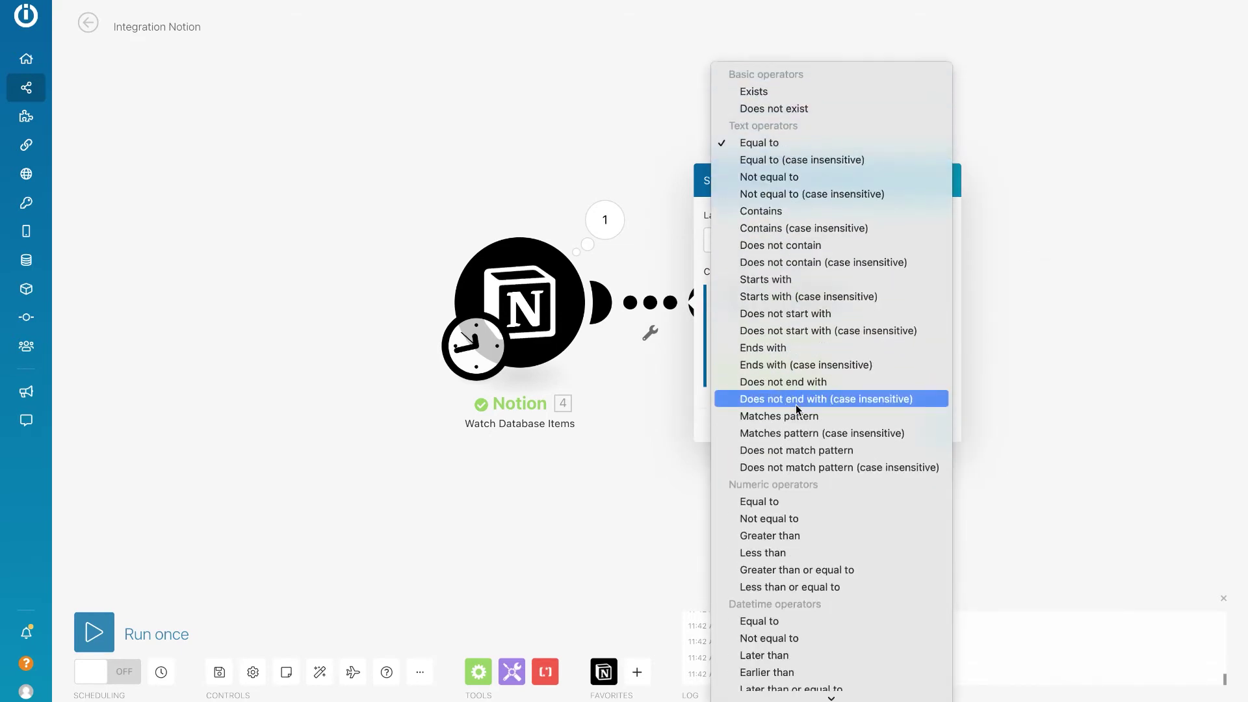
pyautogui.scroll(-10, 797, 407)
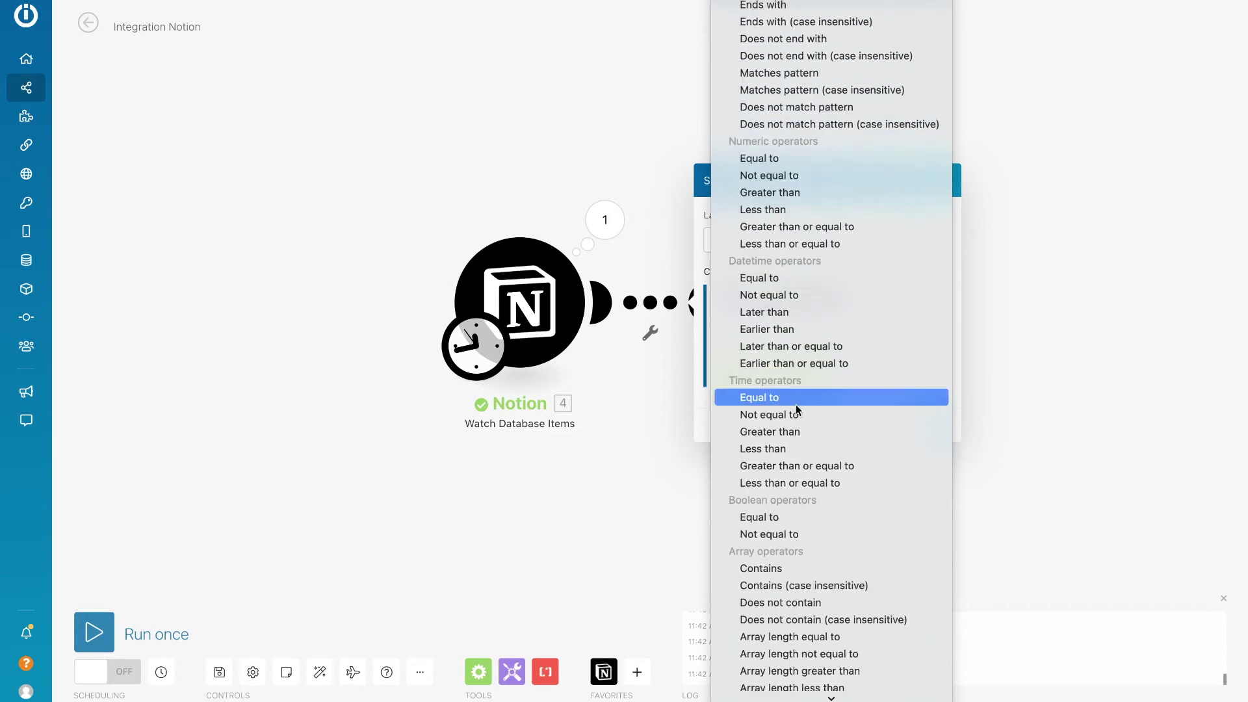
pyautogui.click(801, 520)
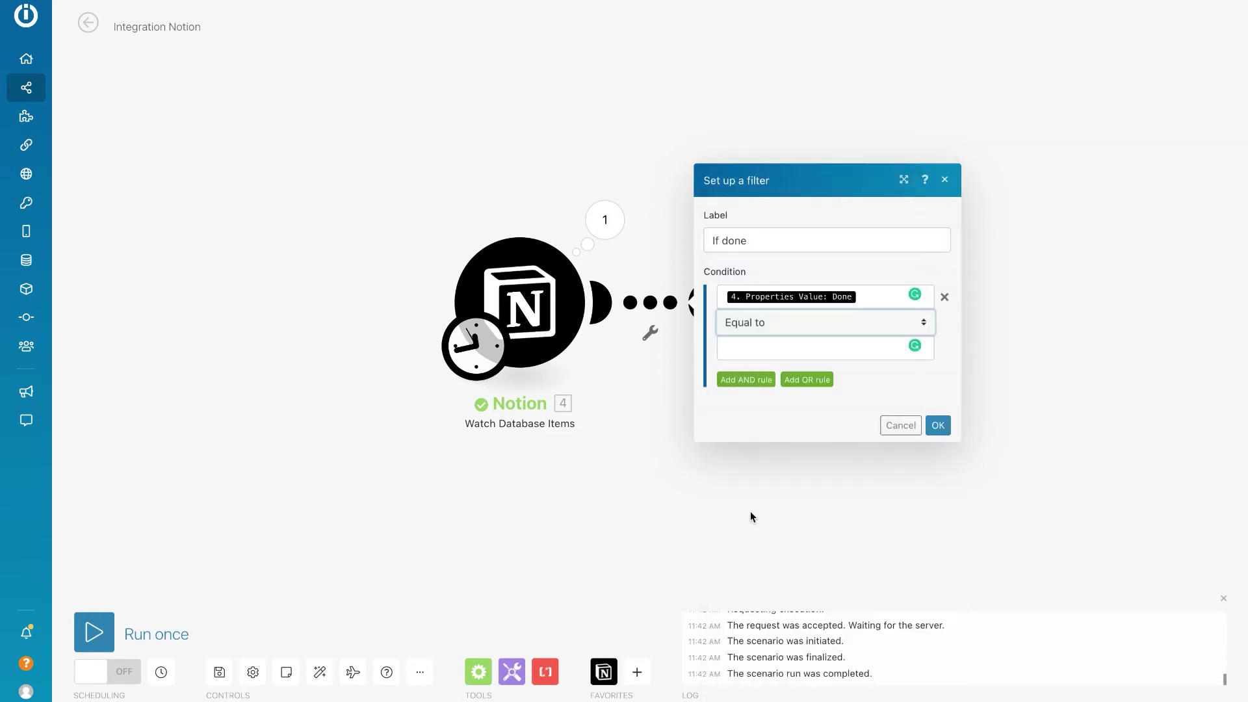
pyautogui.click(774, 350)
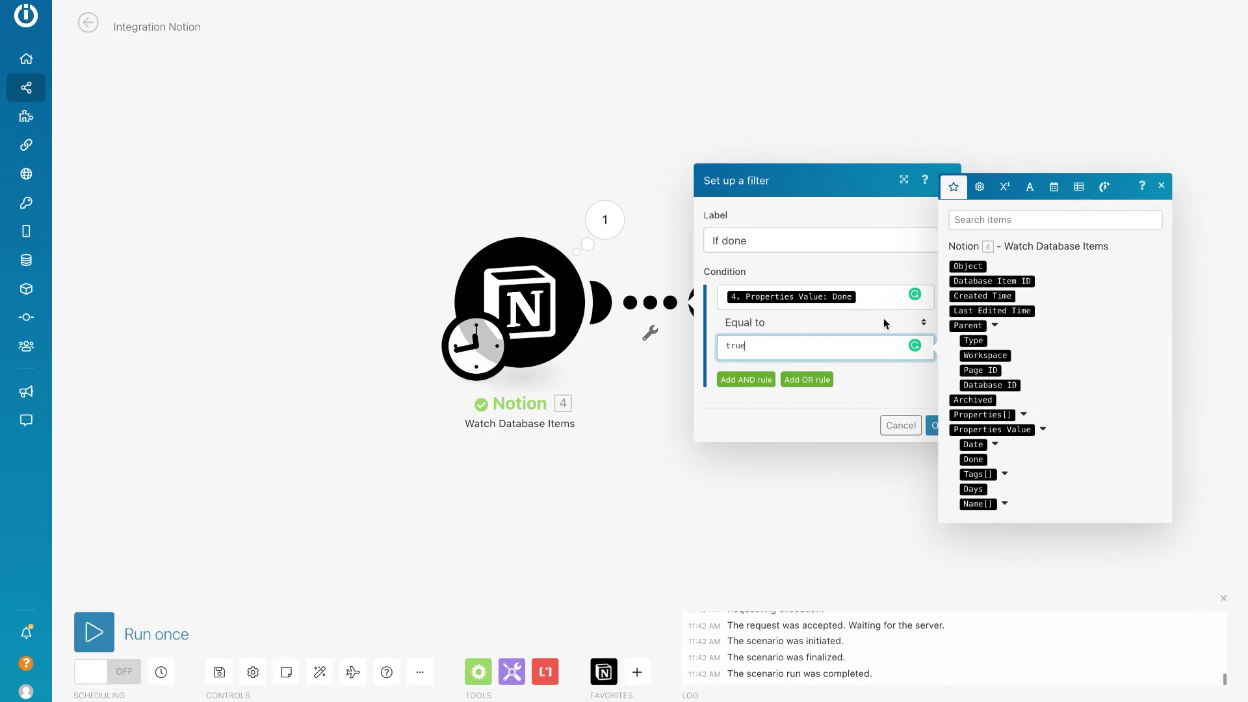
pyautogui.click(934, 427)
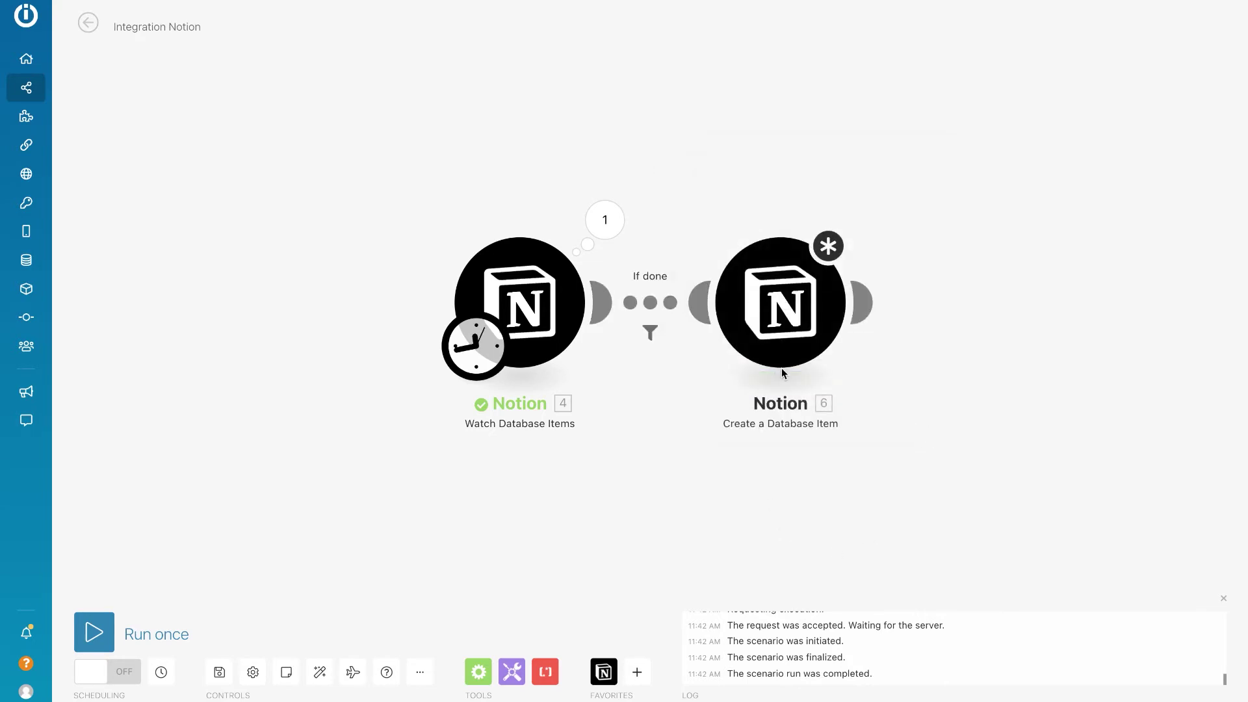
# Map the watched item's Name[] > Plain Text into the new item's Name, then select Start Time.
pyautogui.click(786, 310)
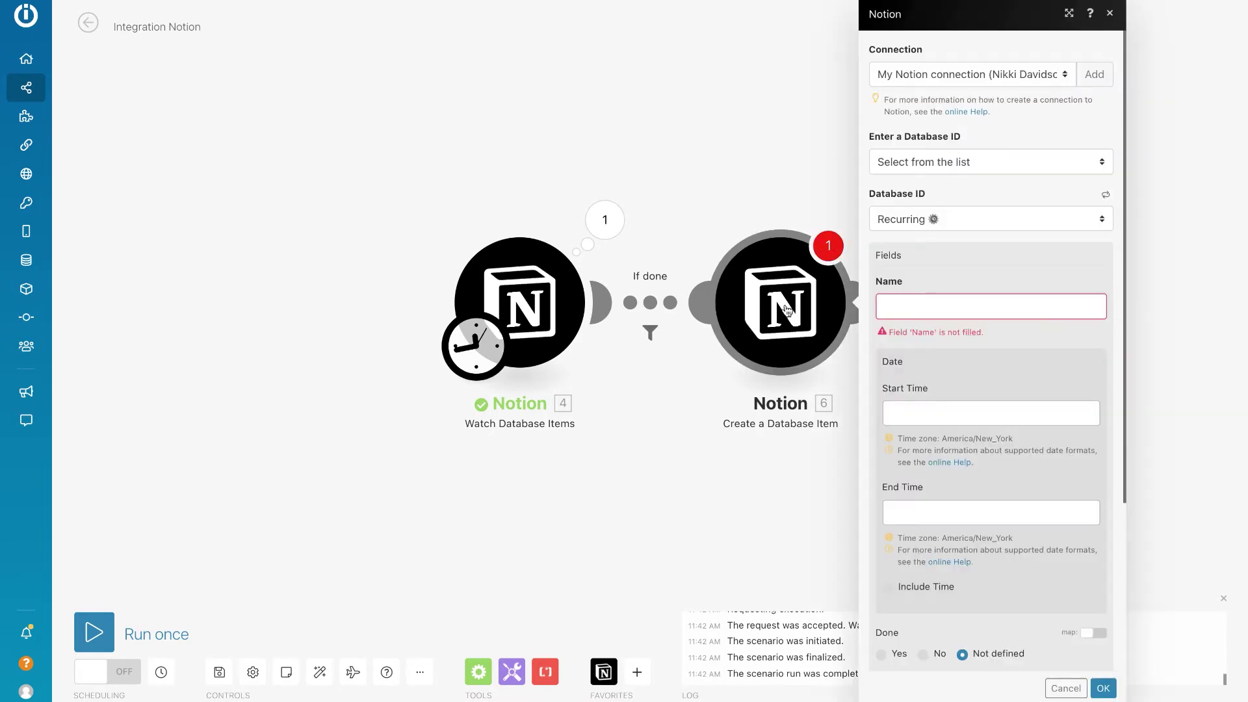
pyautogui.click(905, 300)
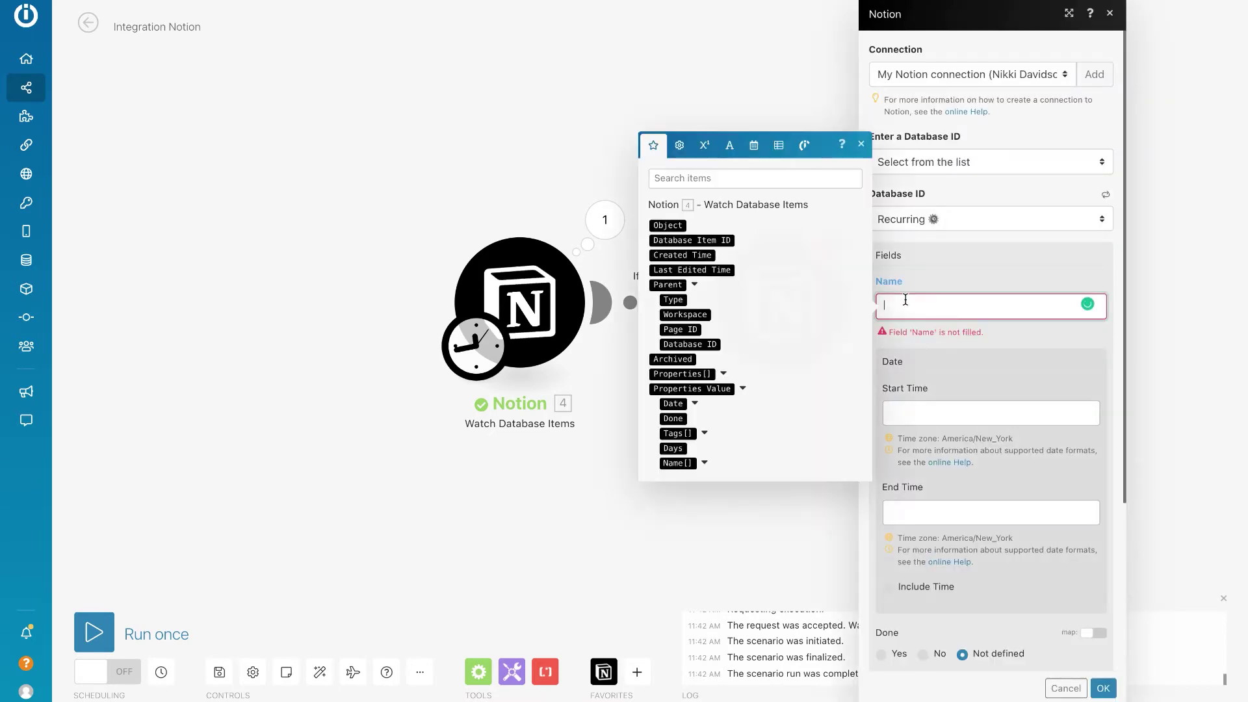
pyautogui.click(704, 463)
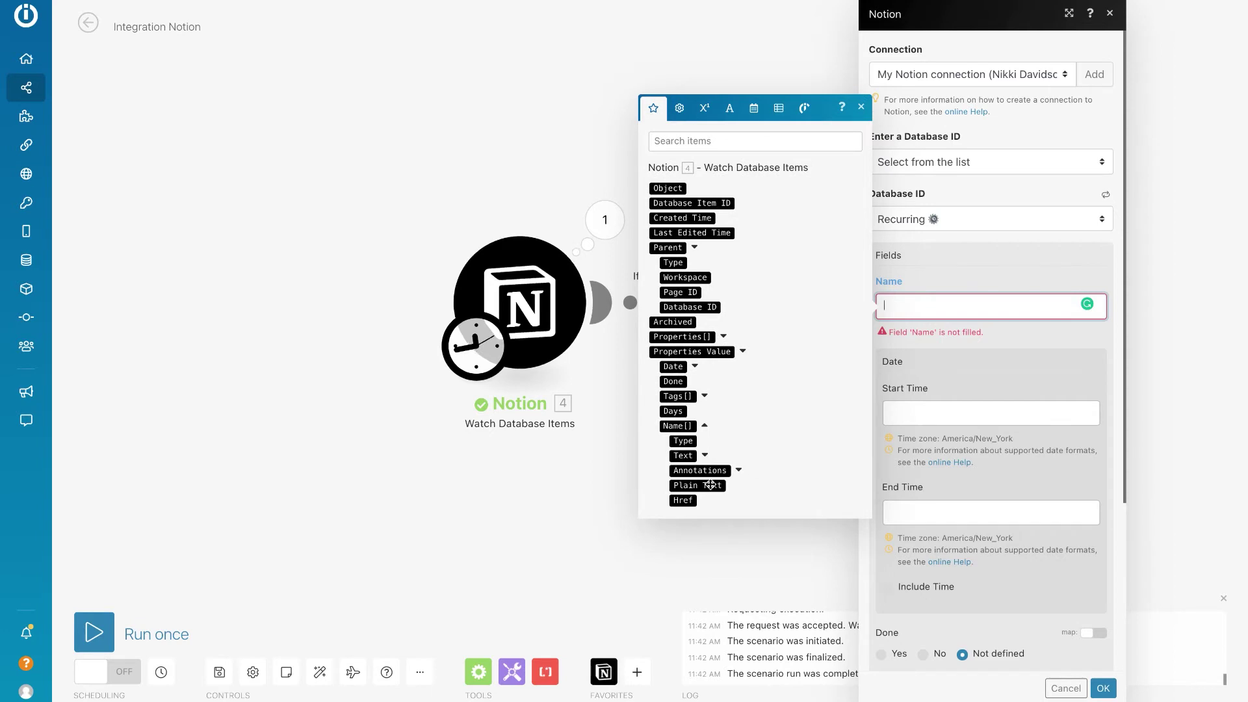
pyautogui.click(710, 487)
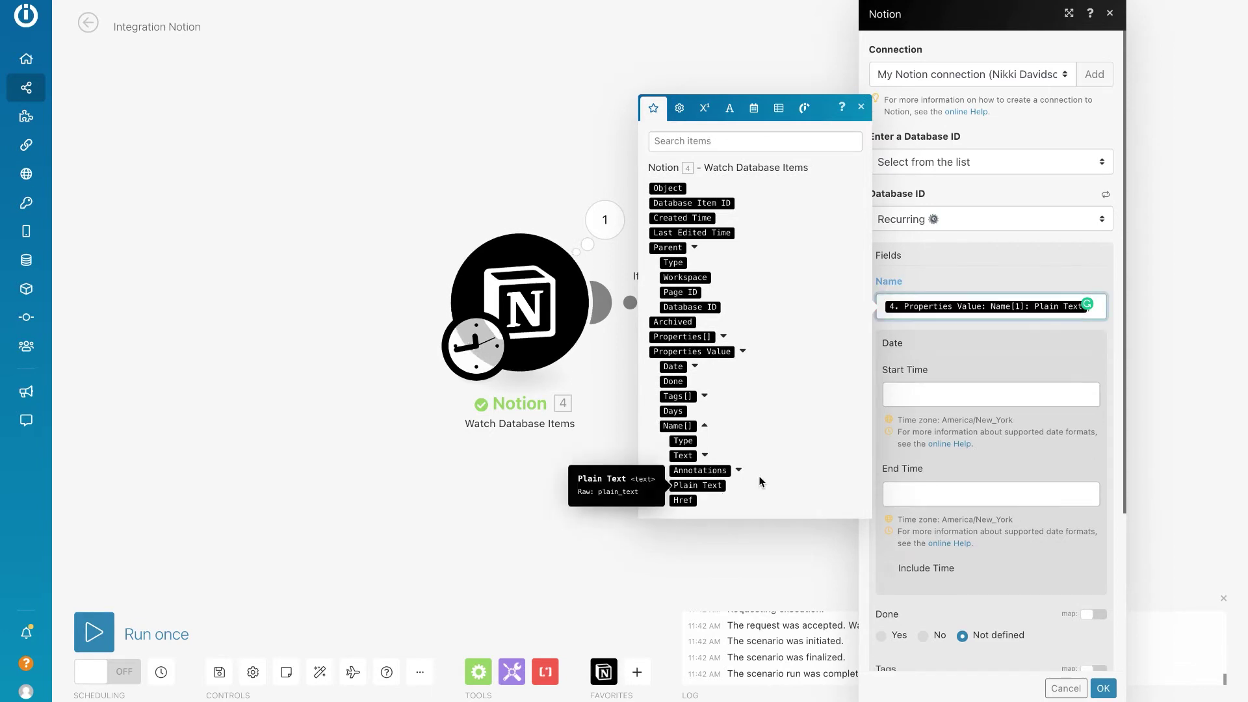
pyautogui.click(971, 392)
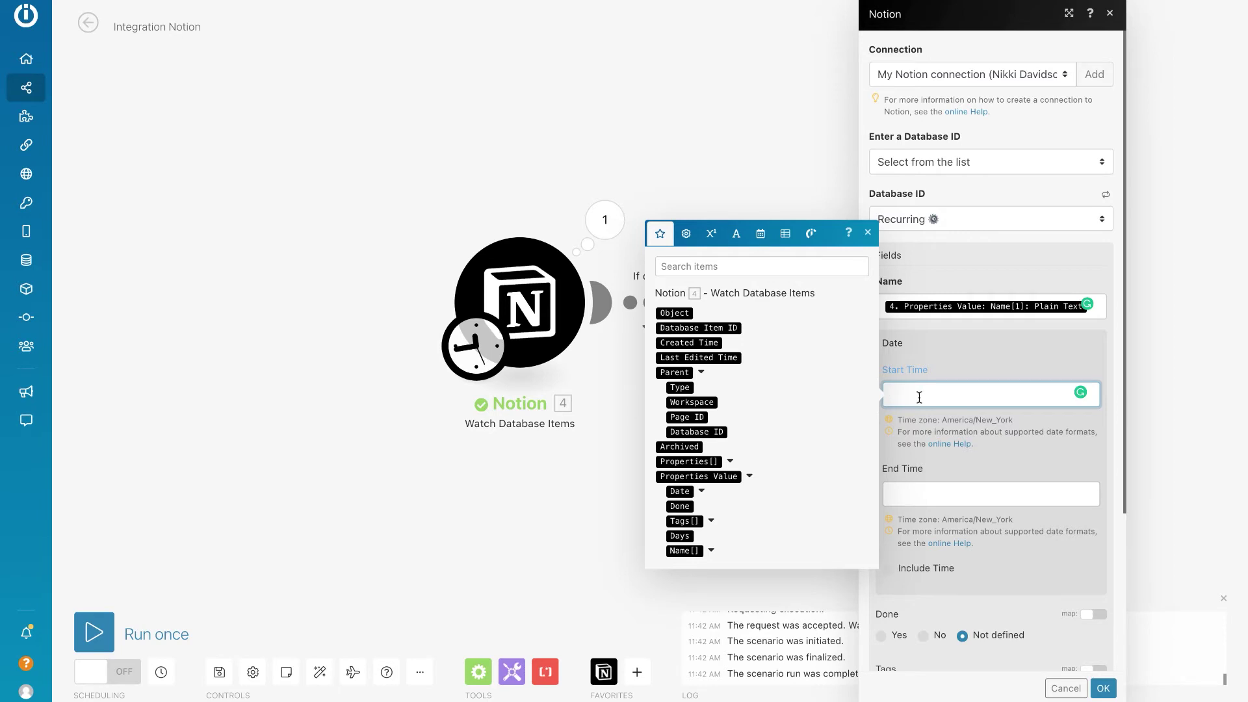
# Insert an addDays function in Start Time using the watched item's Date Start.
pyautogui.click(765, 238)
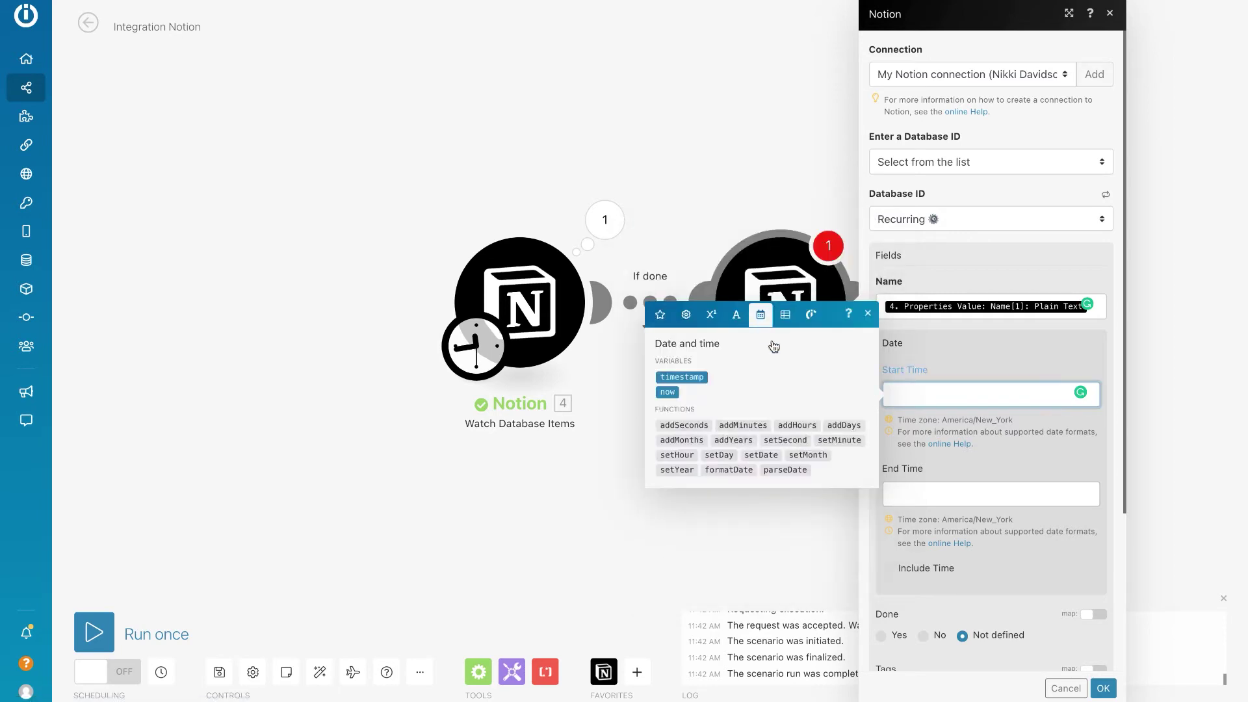
pyautogui.click(838, 422)
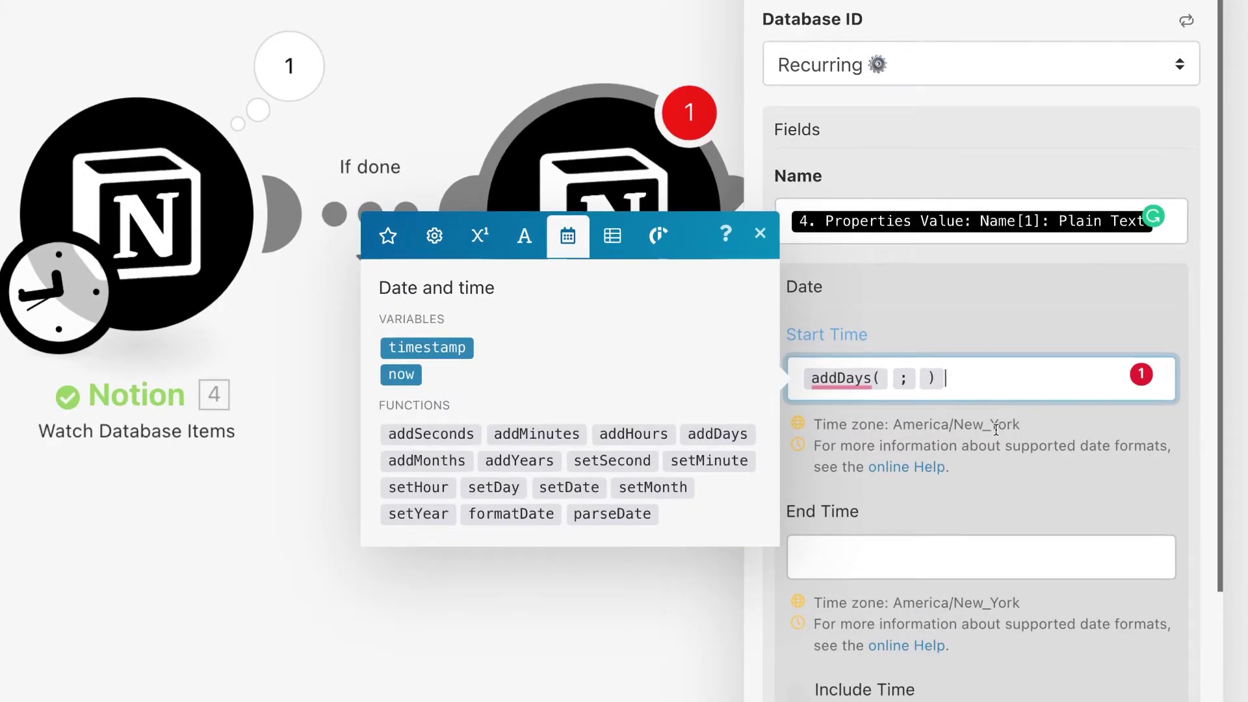
pyautogui.press('Left')
pyautogui.click(384, 248)
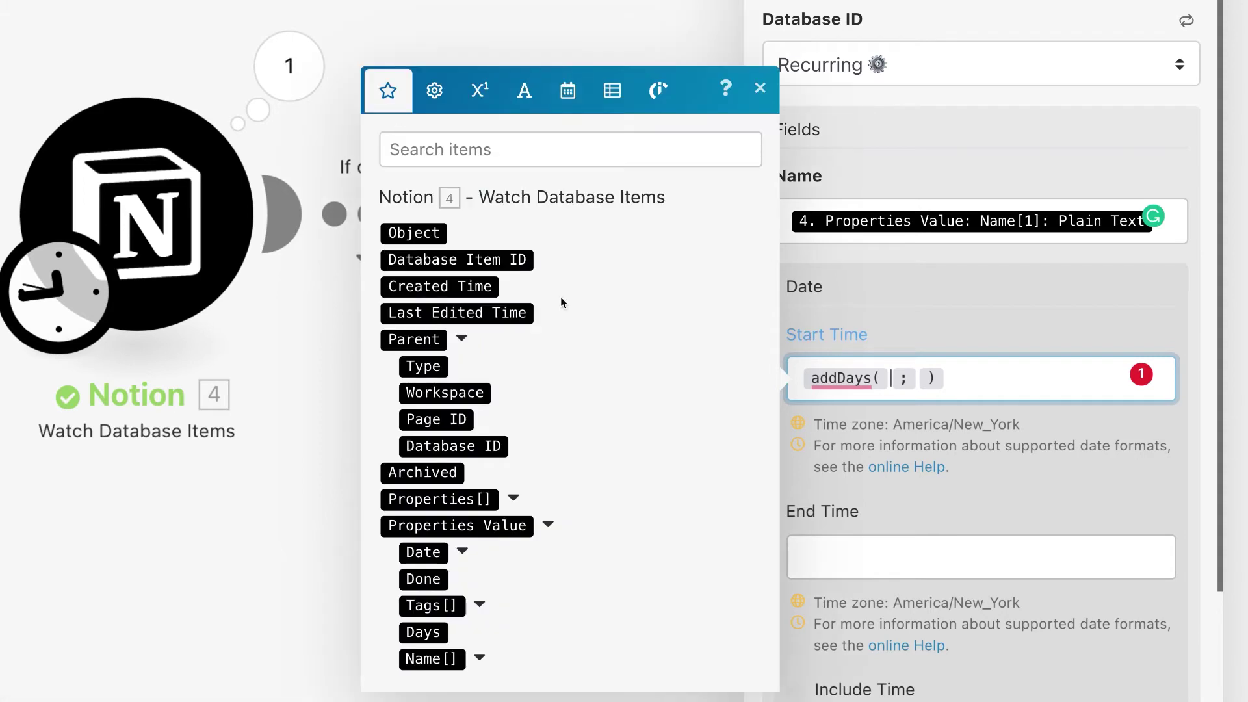
pyautogui.click(464, 553)
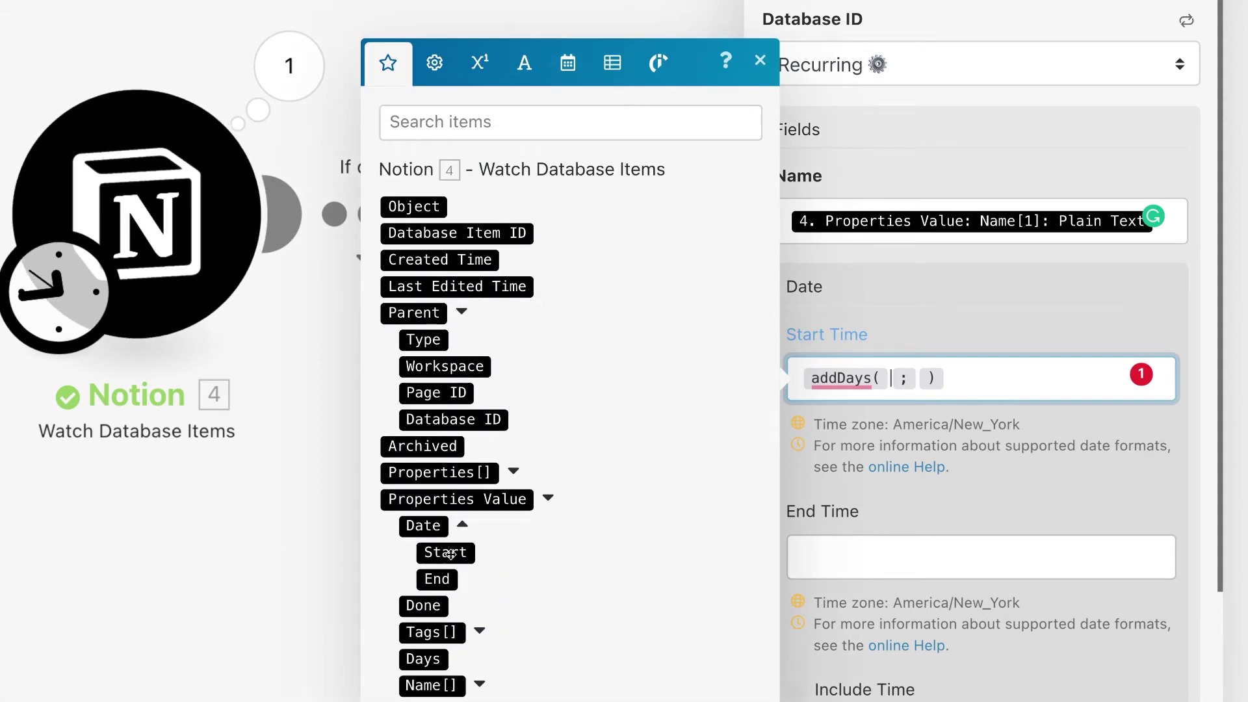
pyautogui.click(451, 554)
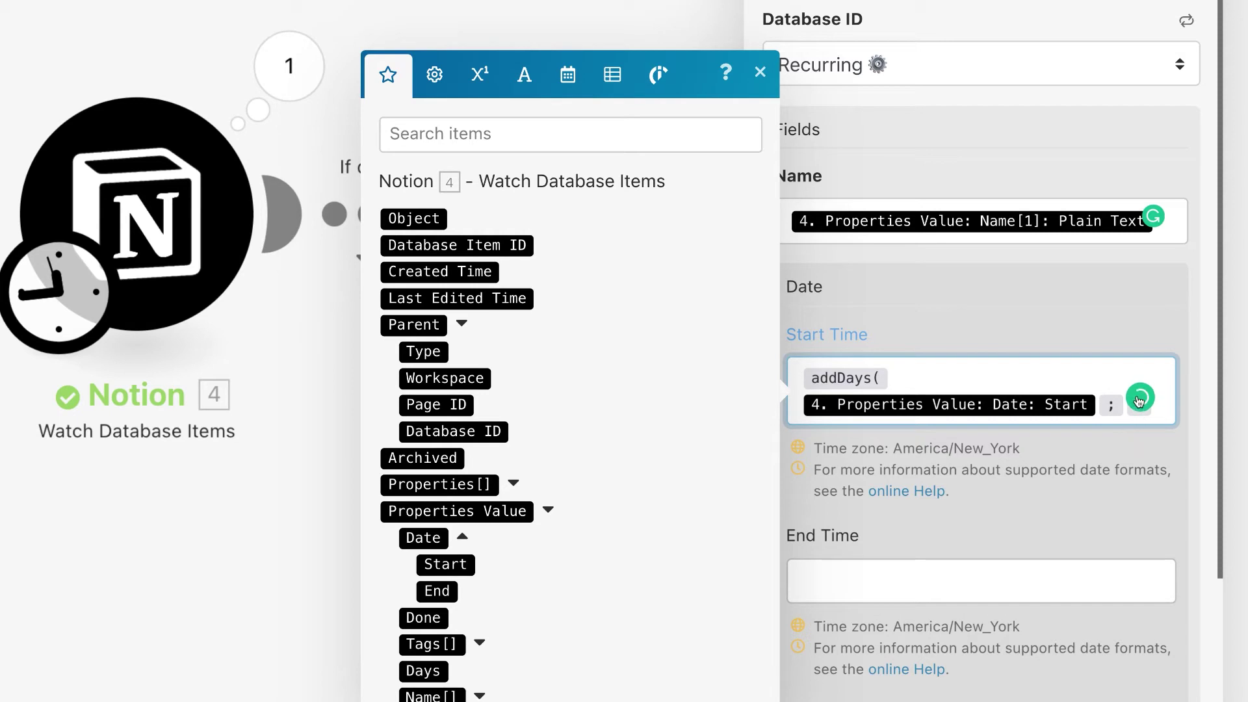
# Disable Grammarly until next visit and add the watched item's Days as addDays' second argument.
pyautogui.moveTo(1139, 401)
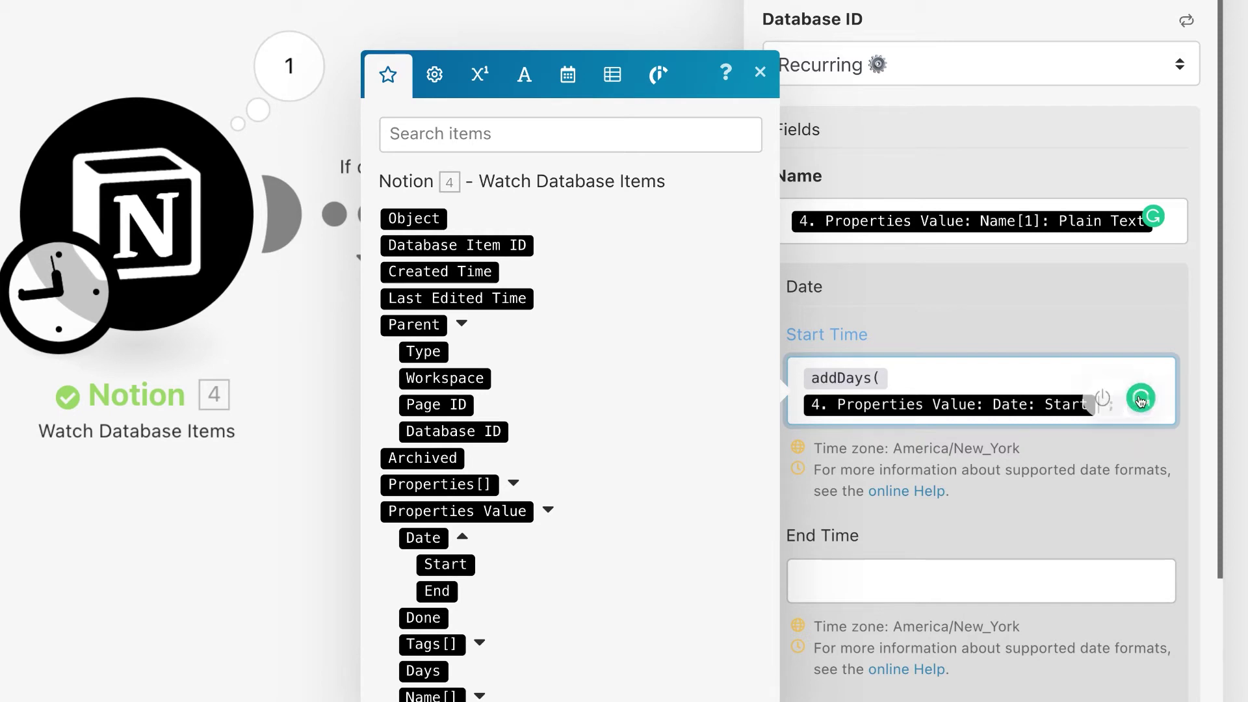
pyautogui.click(1101, 398)
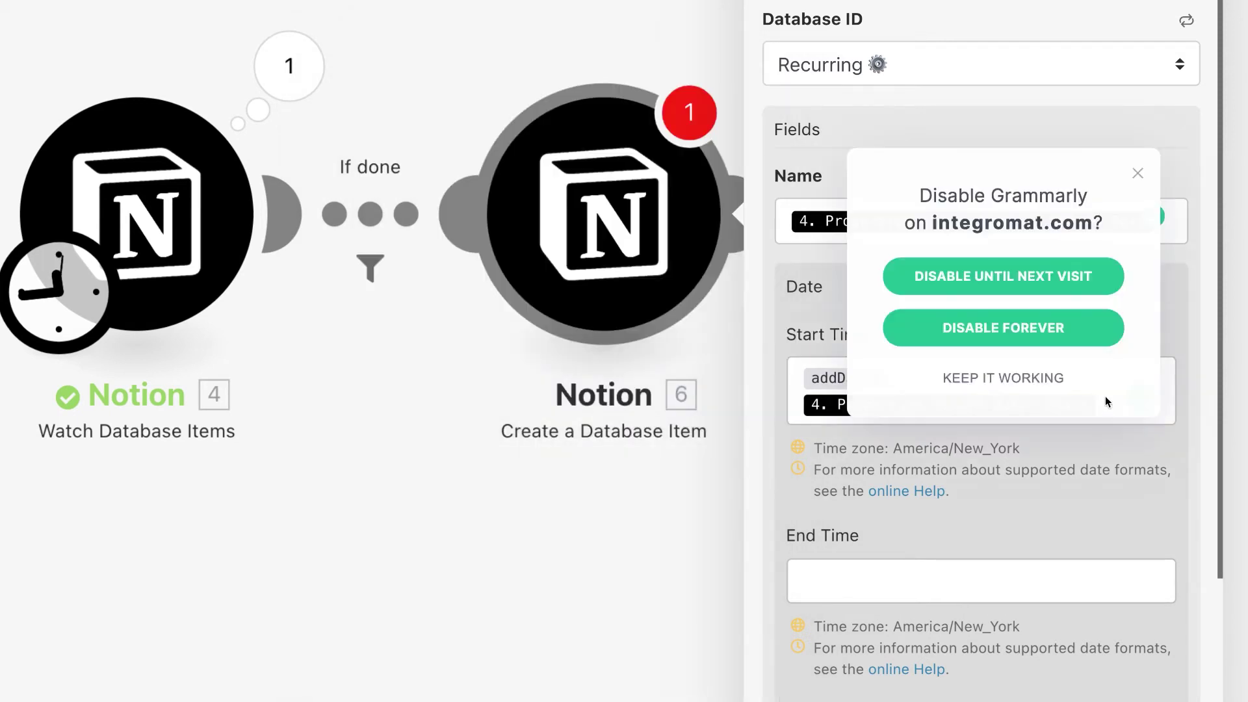
pyautogui.click(993, 273)
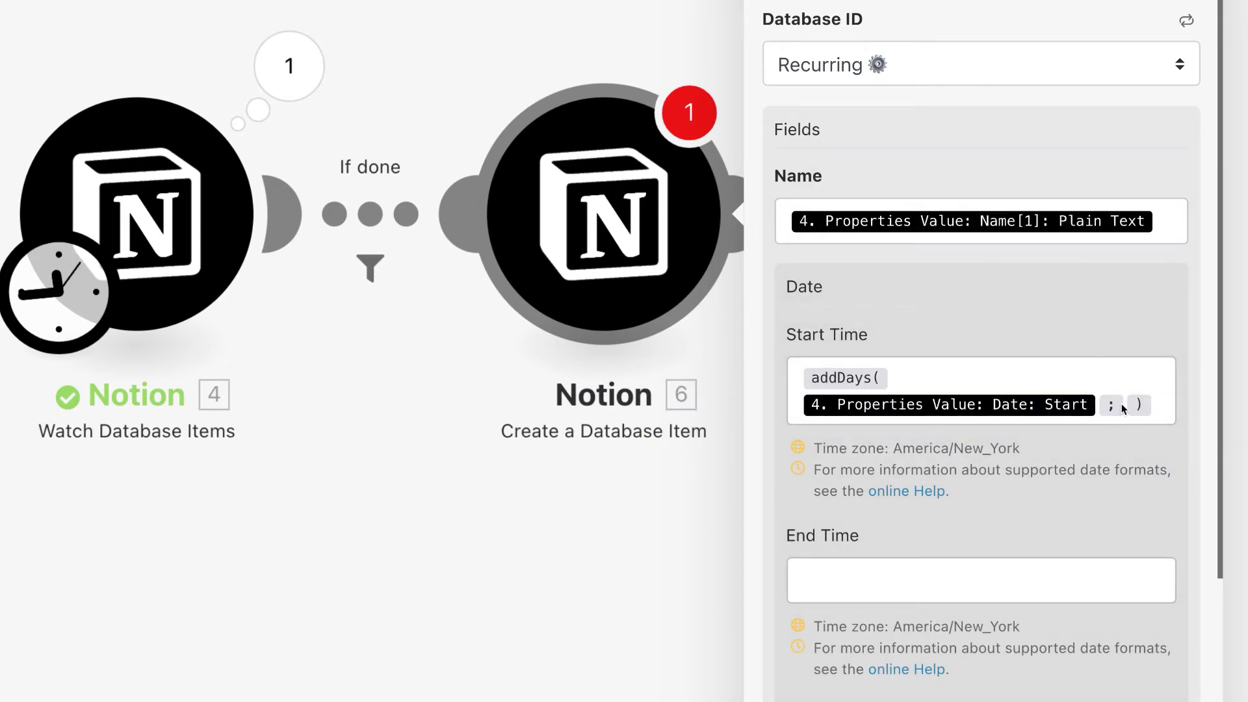
pyautogui.click(1157, 408)
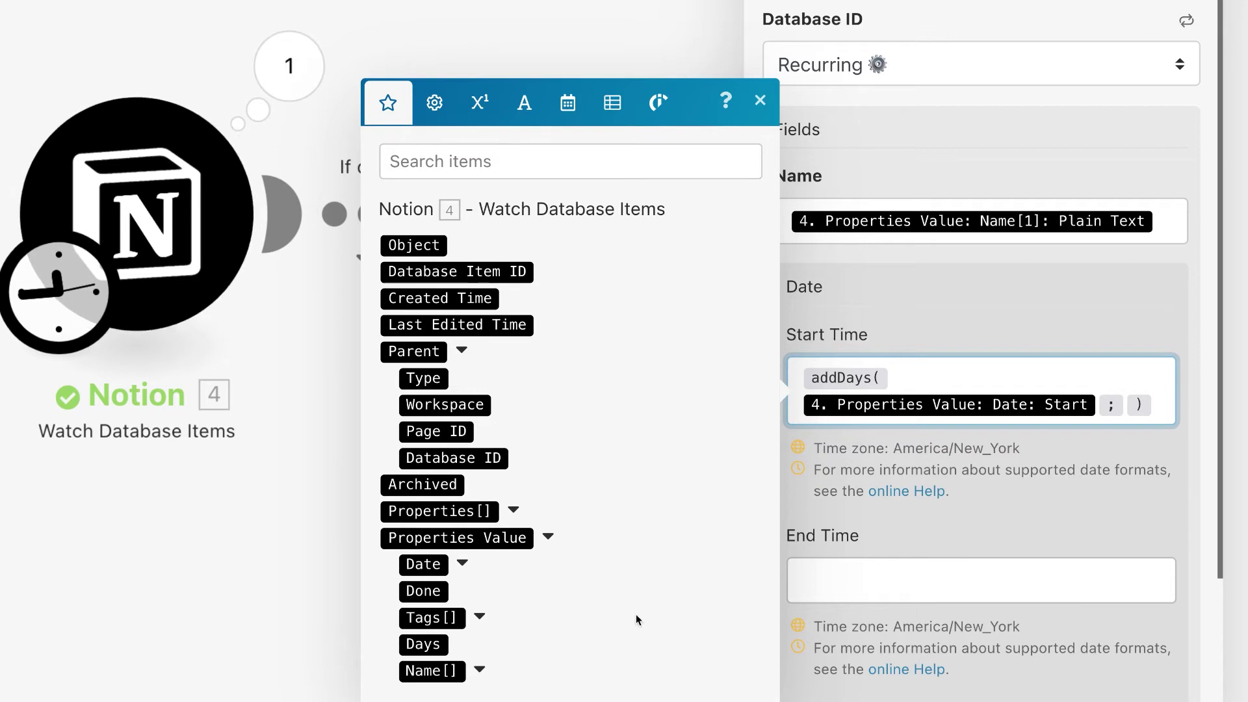
pyautogui.click(428, 645)
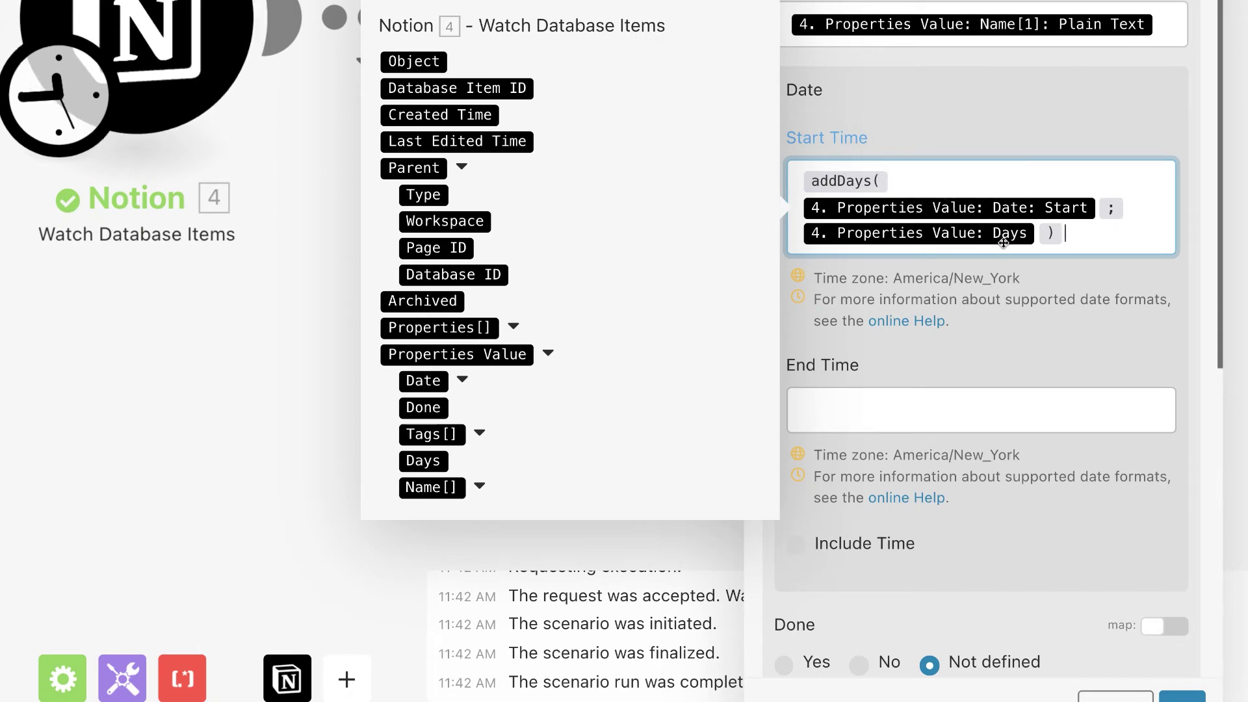
pyautogui.click(1114, 347)
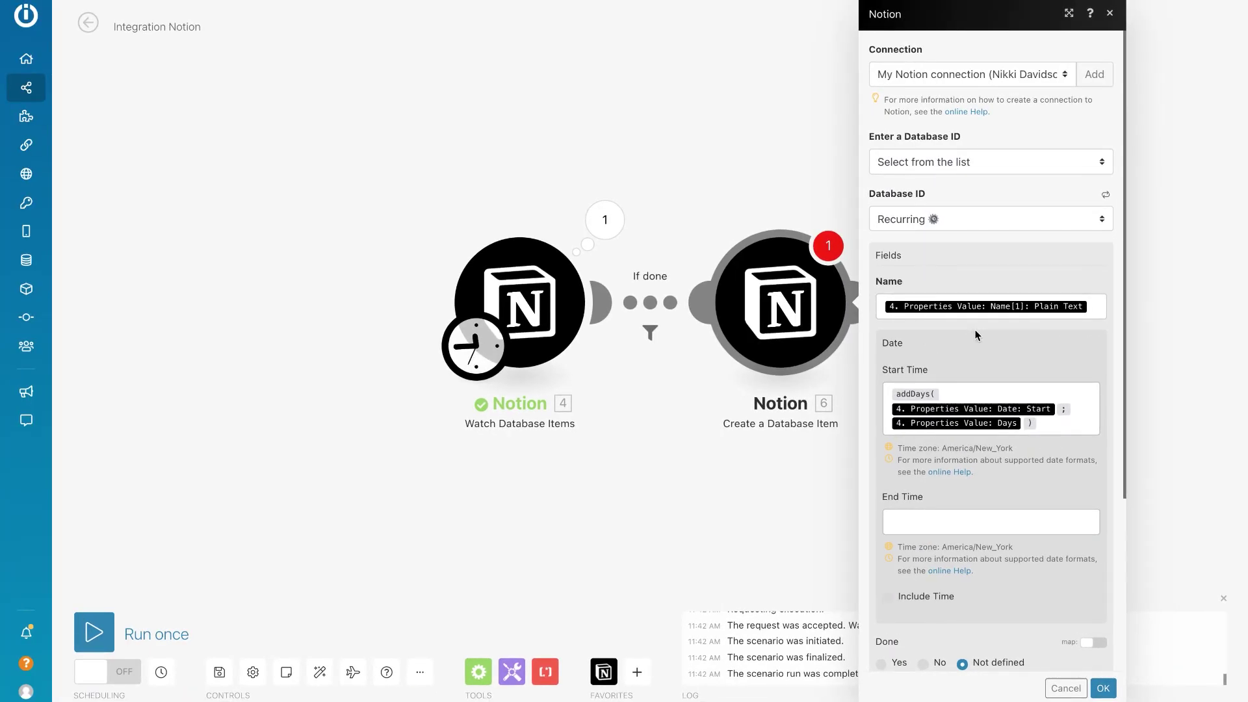
# Switch Tags to mapping and map it to the watched item's Tags[] > Name.
pyautogui.scroll(-3, 975, 354)
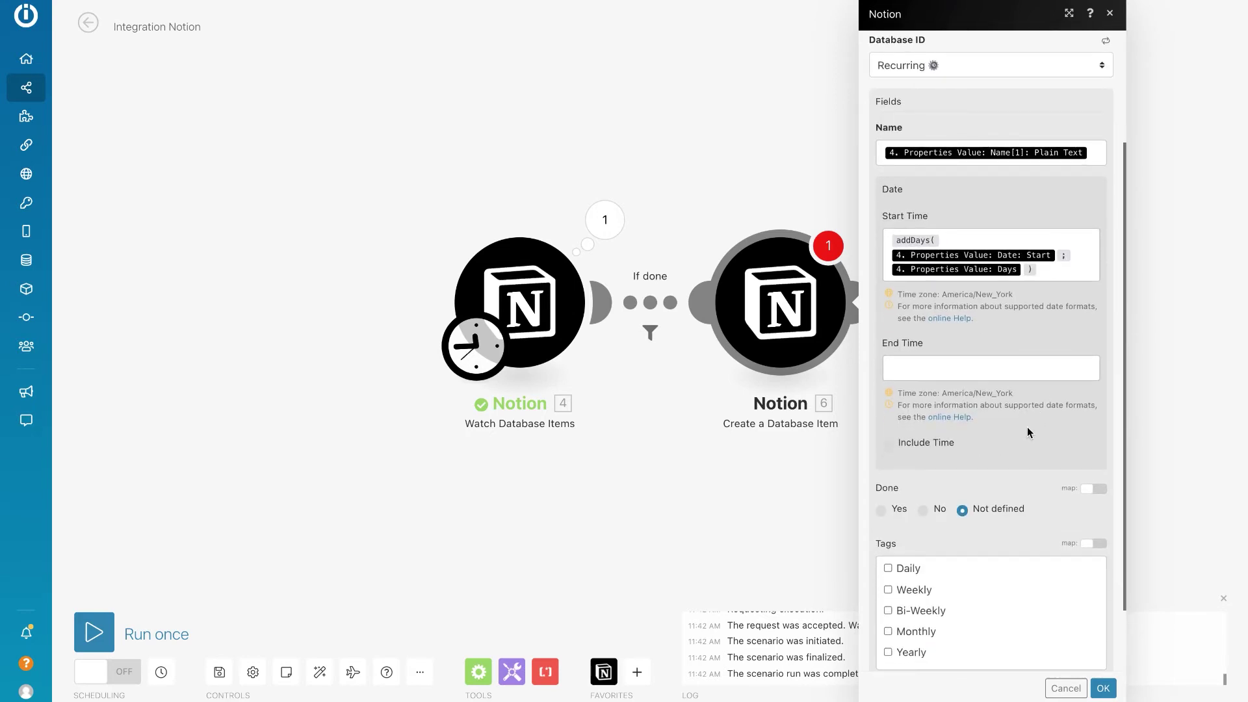
pyautogui.scroll(-1, 1028, 429)
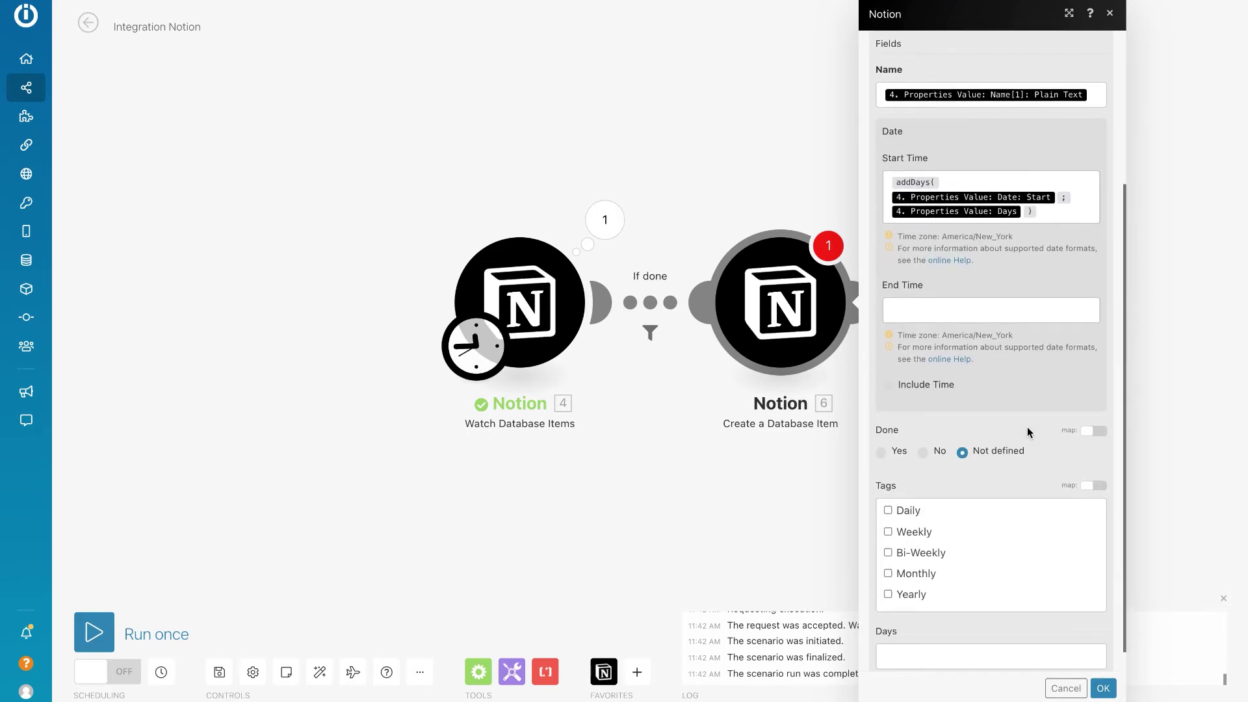
pyautogui.scroll(-1, 1027, 427)
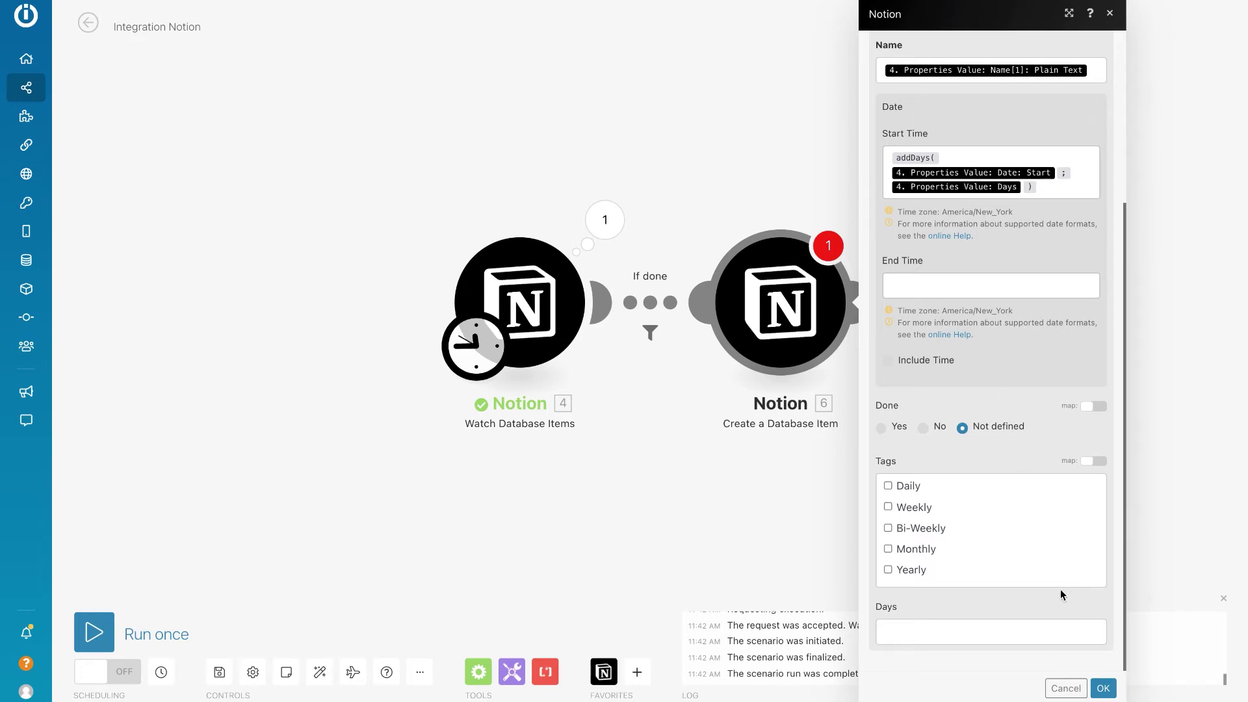
pyautogui.click(1089, 463)
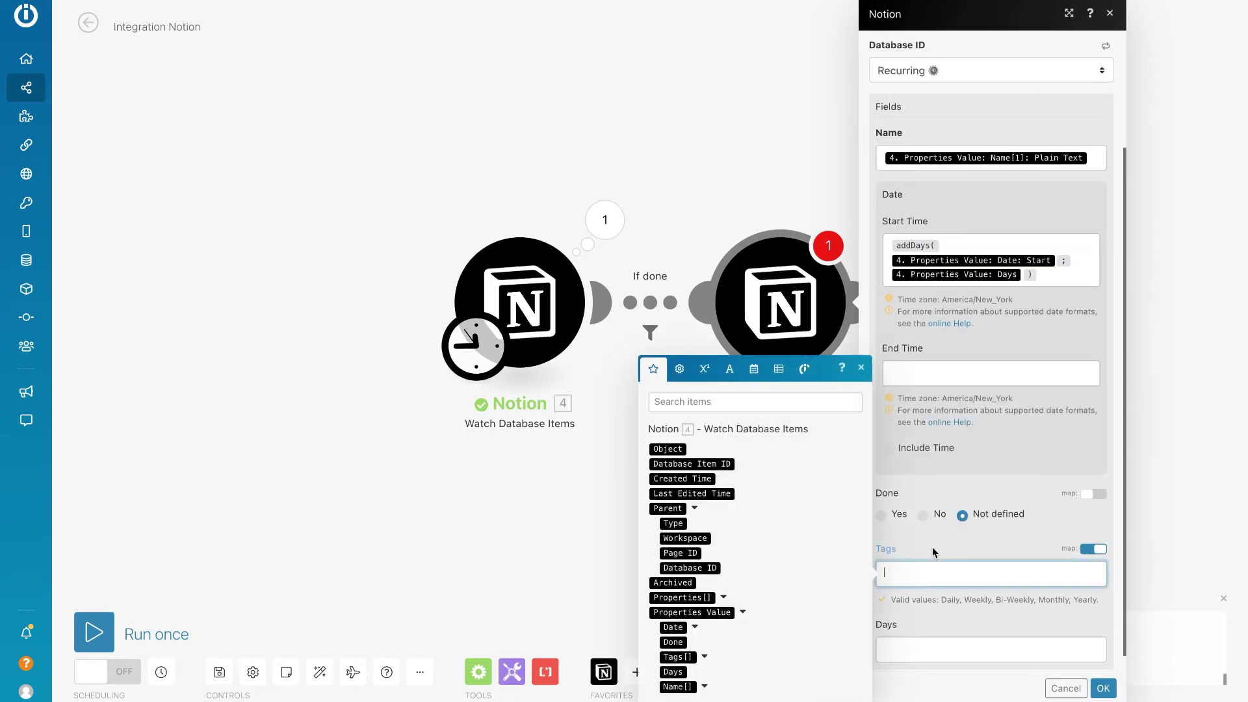
pyautogui.click(704, 657)
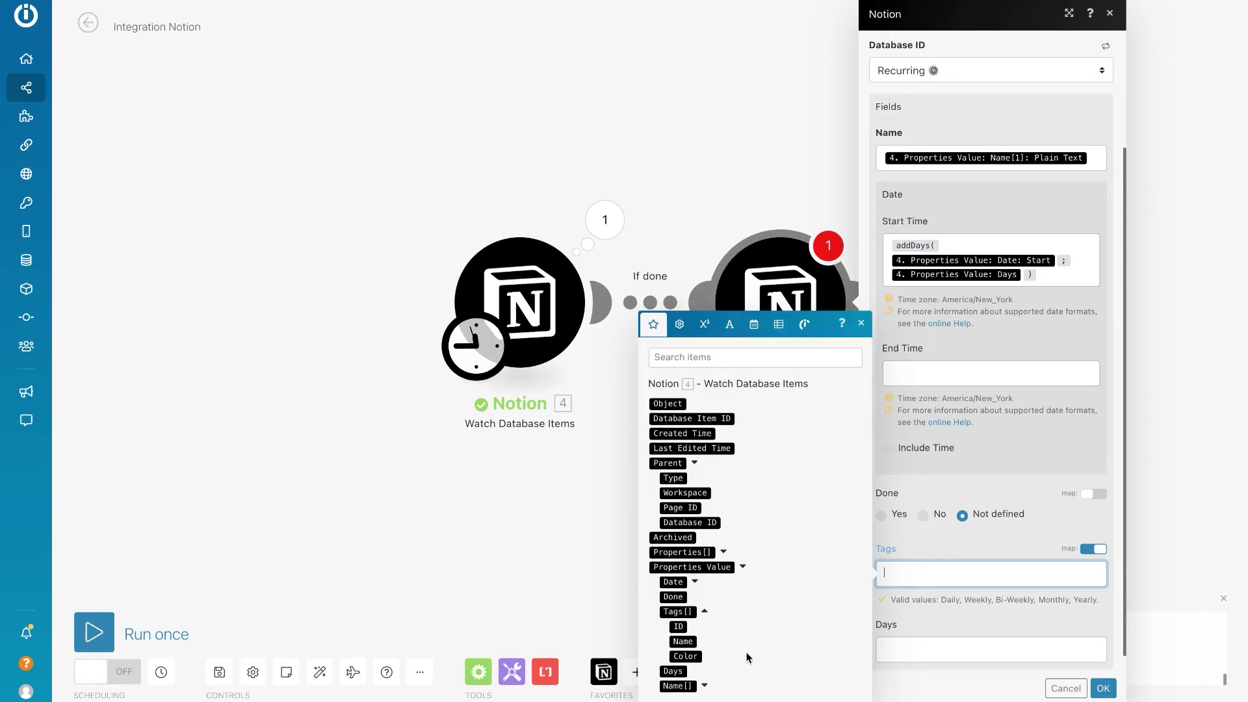
pyautogui.click(684, 642)
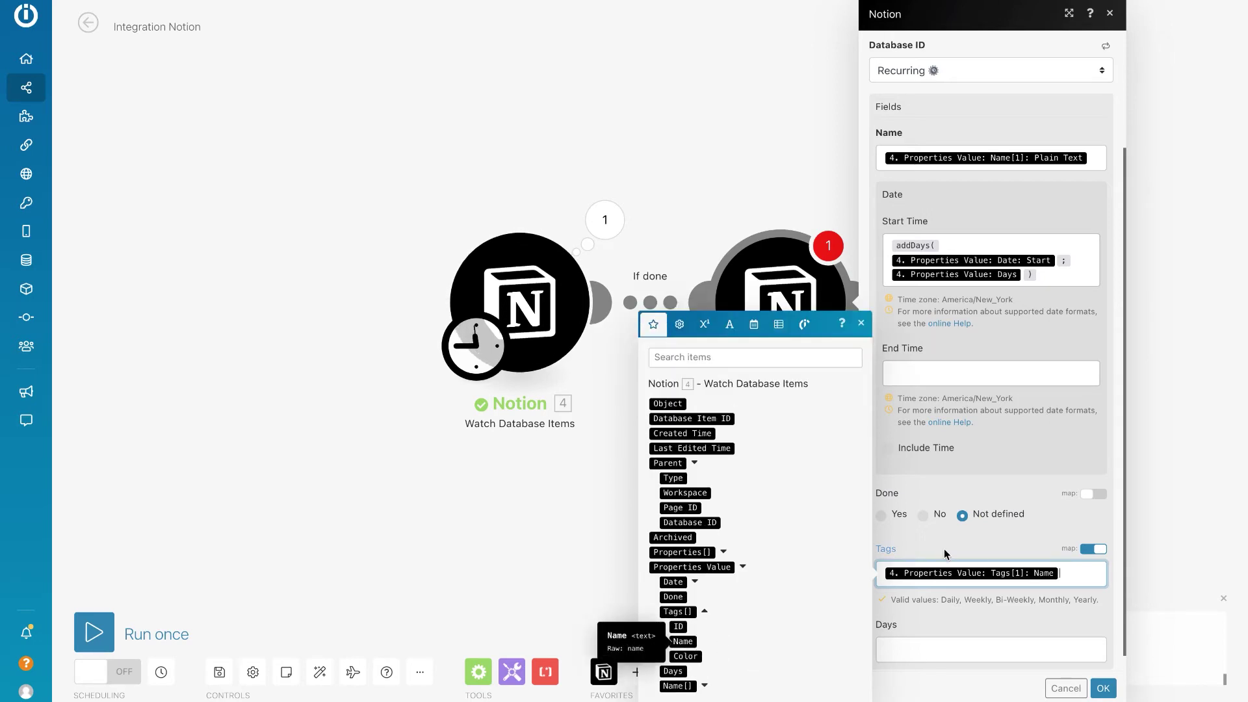
# Map the watched item's Properties Value > Days into the new item's Days field.
pyautogui.click(927, 648)
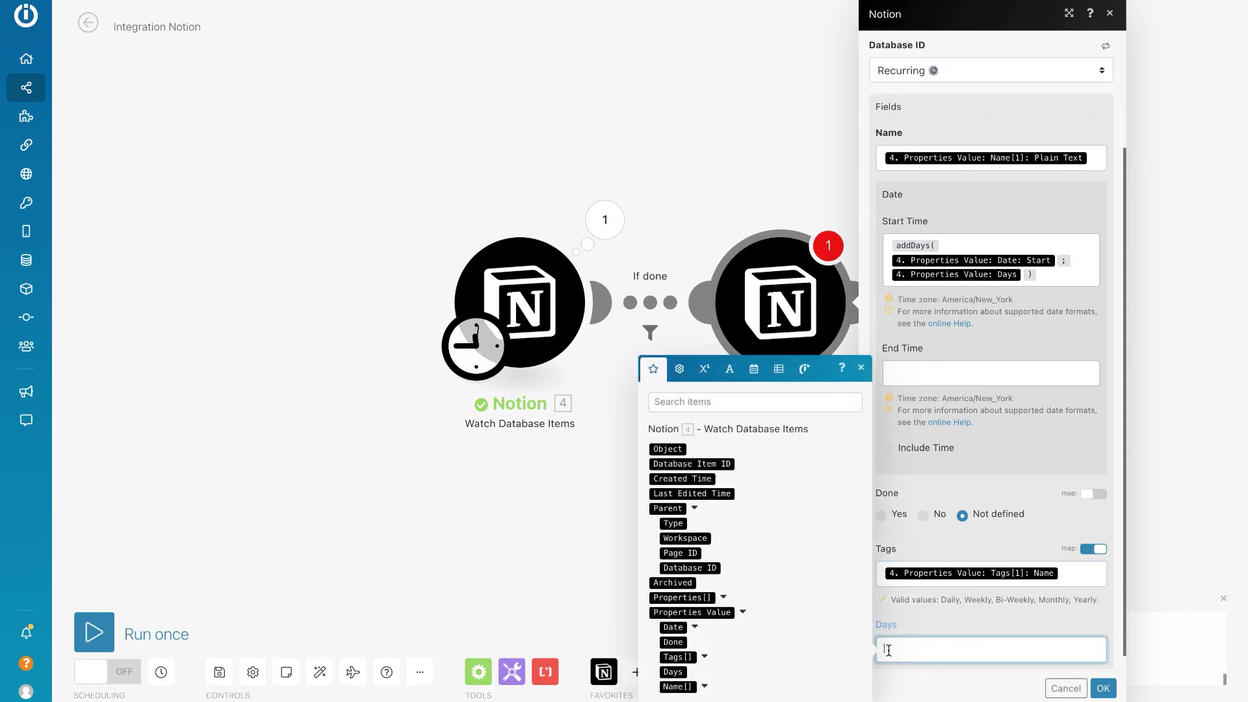
pyautogui.click(676, 672)
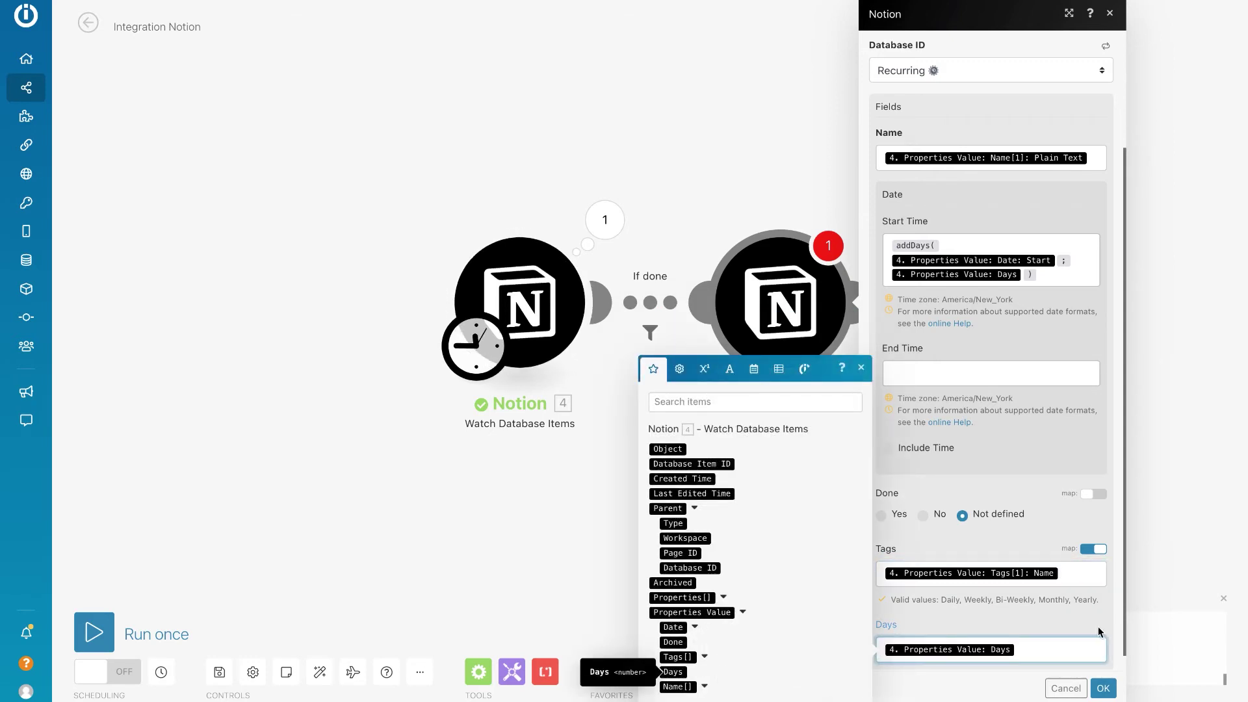
pyautogui.click(1039, 619)
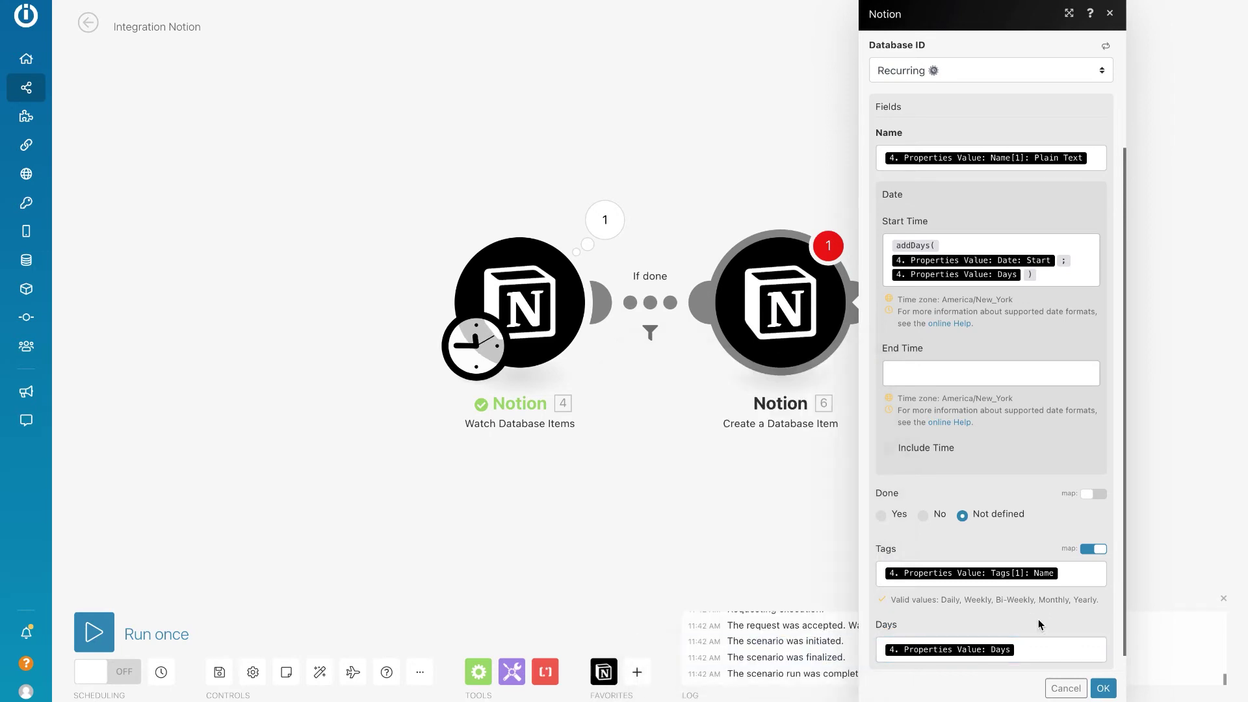
pyautogui.scroll(3, 1049, 522)
pyautogui.scroll(3, 1048, 517)
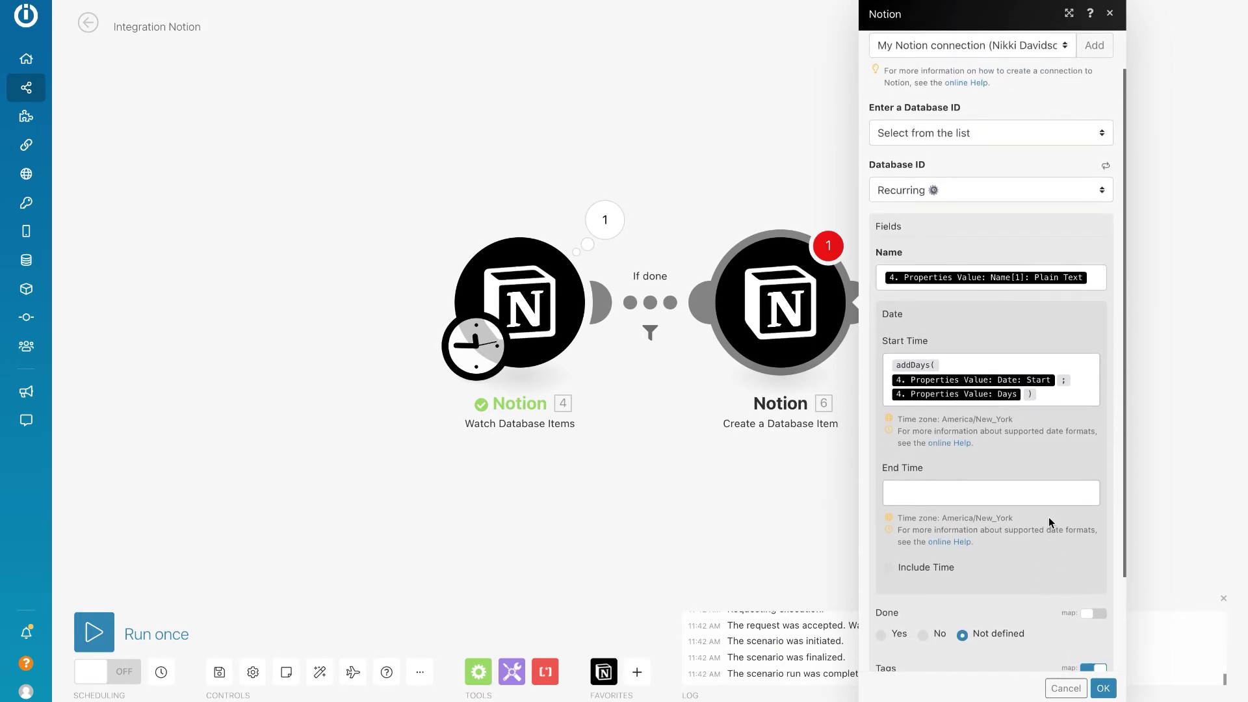
# Save the create-item settings, then tick Done for Feed the Fish, Change Fish Tank Water and Social Reports Due.
pyautogui.click(1103, 688)
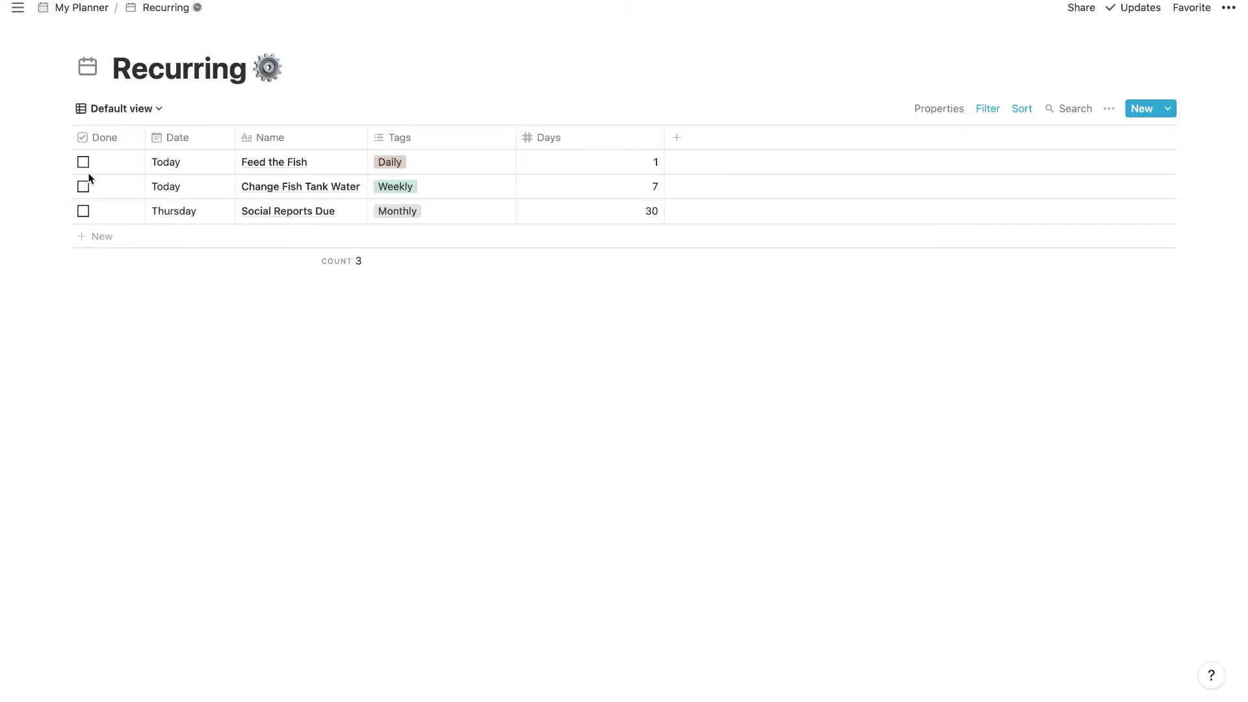
pyautogui.click(83, 162)
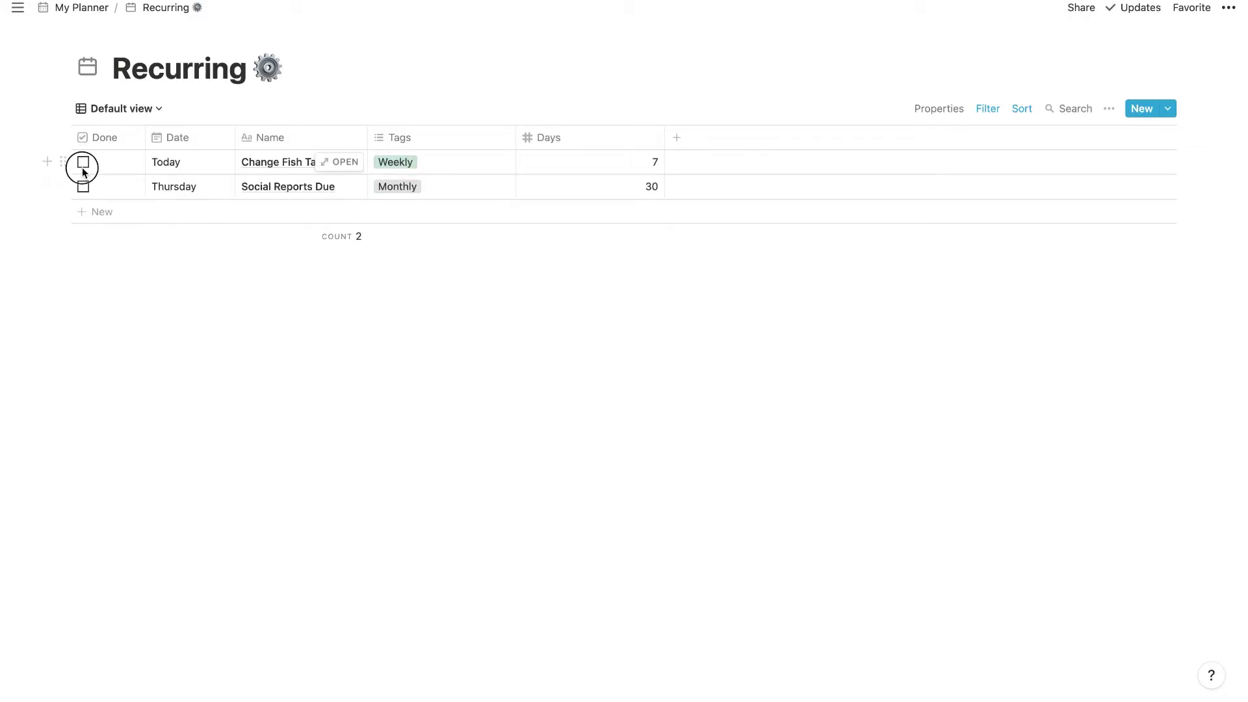
pyautogui.click(83, 168)
pyautogui.click(83, 163)
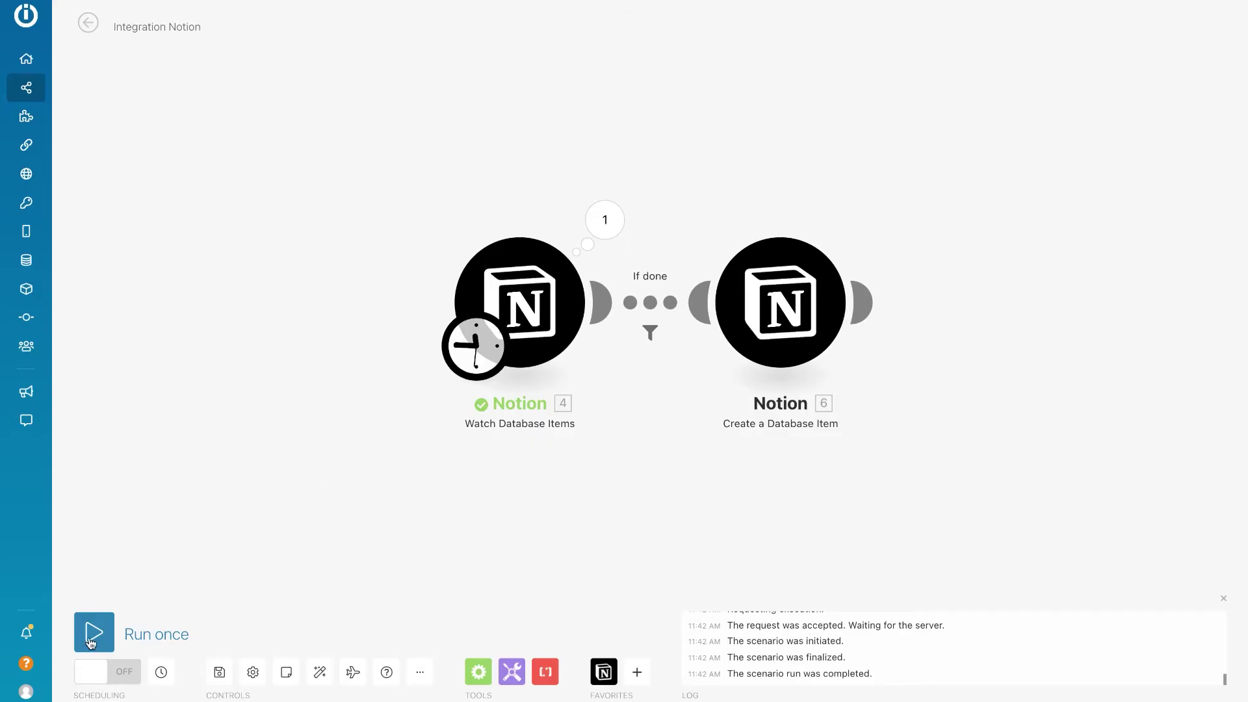
# Run the scenario once to regenerate the three recurring tasks as undone.
pyautogui.click(91, 633)
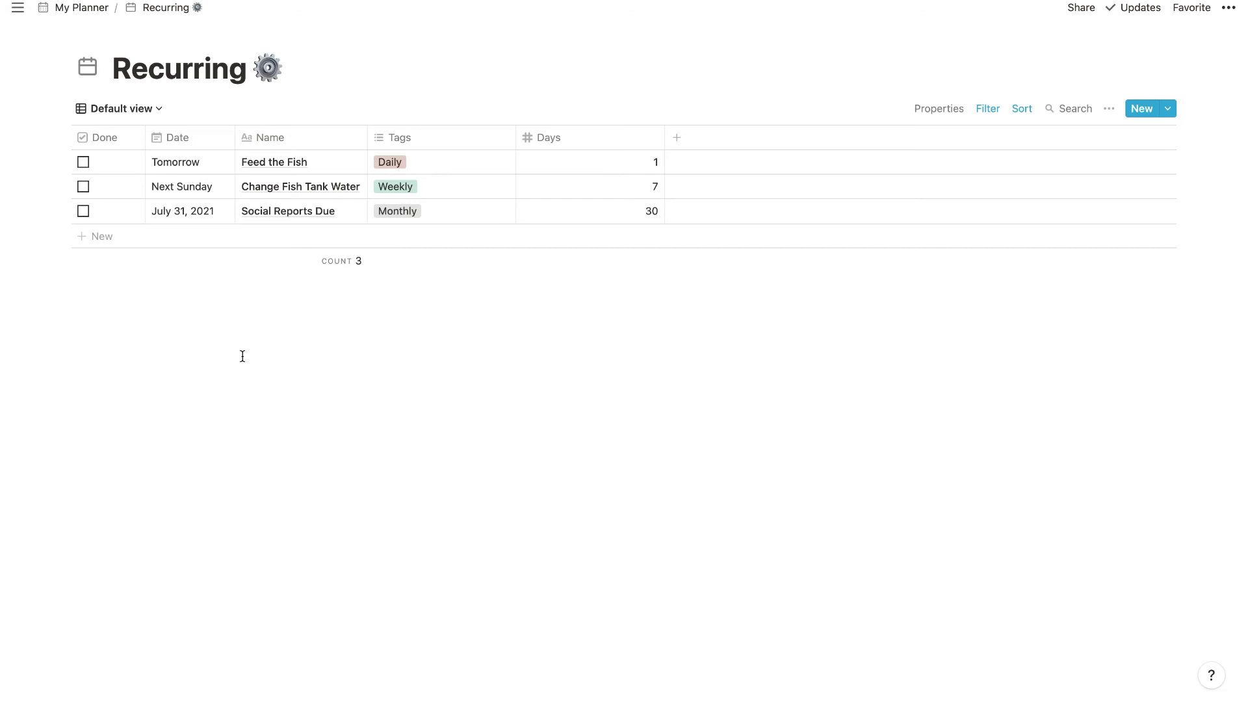
# Go to the My Planner page via its breadcrumb, scroll through it, and exit the template editor.
pyautogui.click(83, 8)
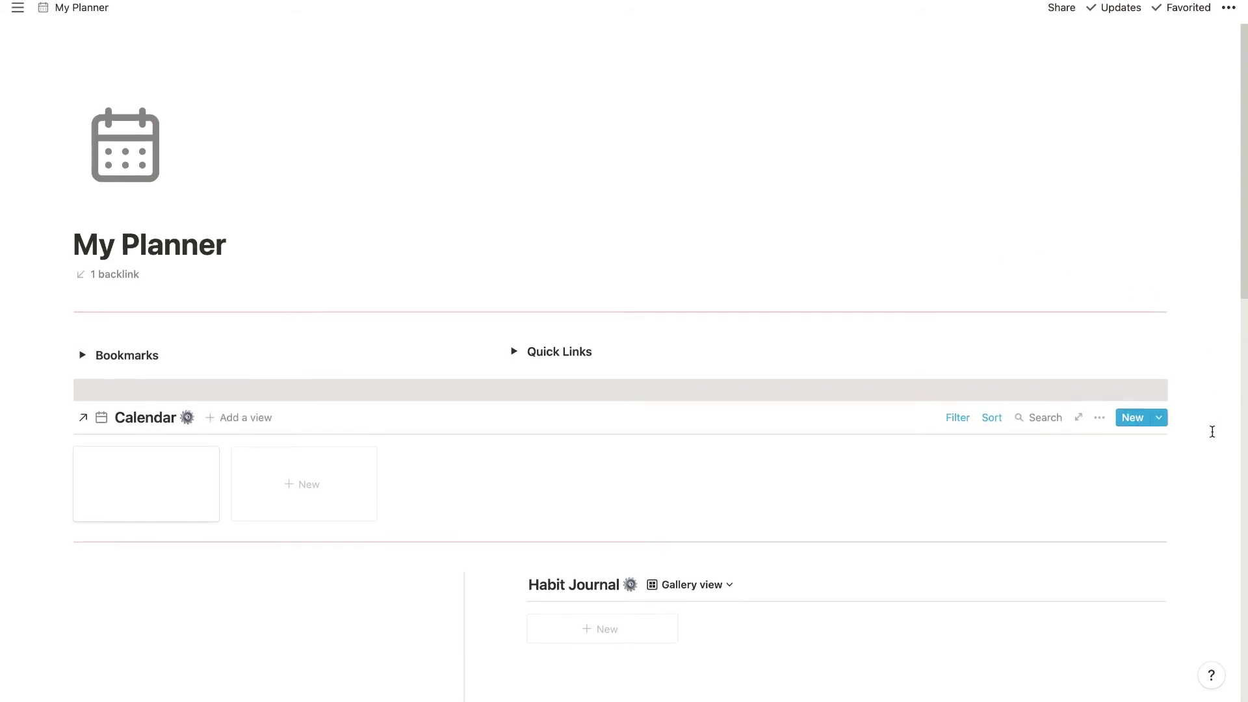
pyautogui.scroll(-2, 1212, 429)
pyautogui.scroll(-4, 1213, 432)
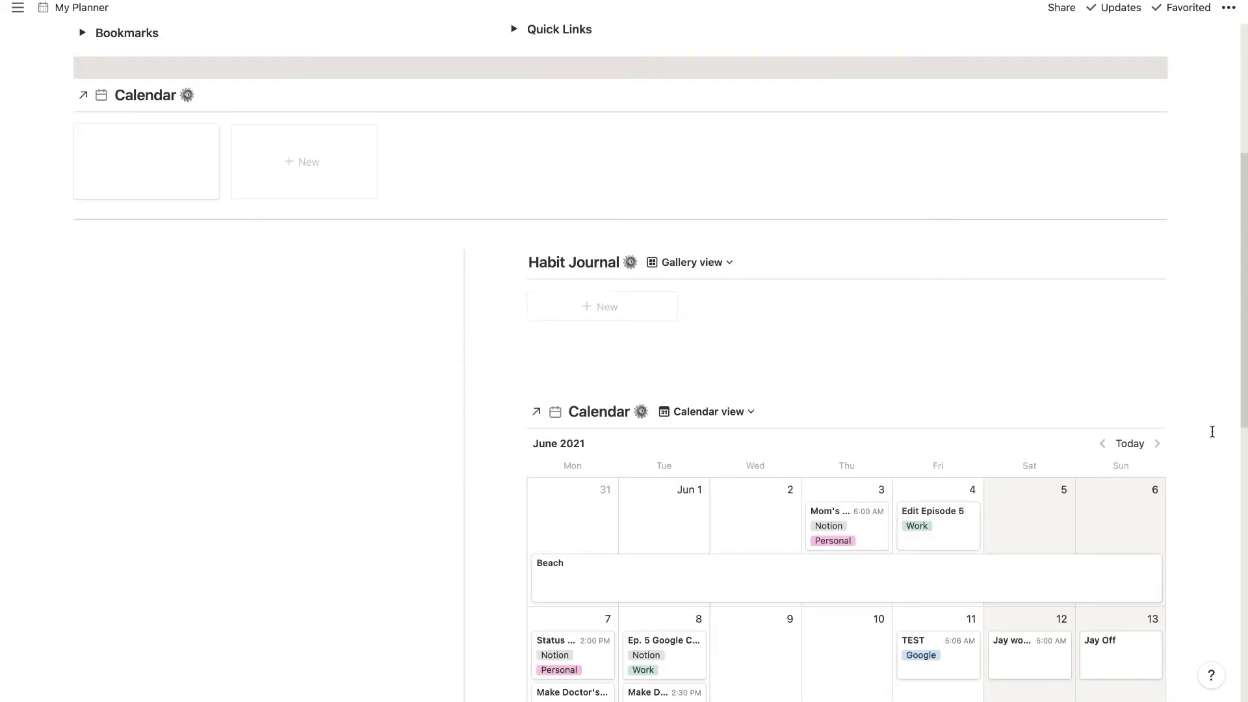
pyautogui.scroll(5, 1213, 431)
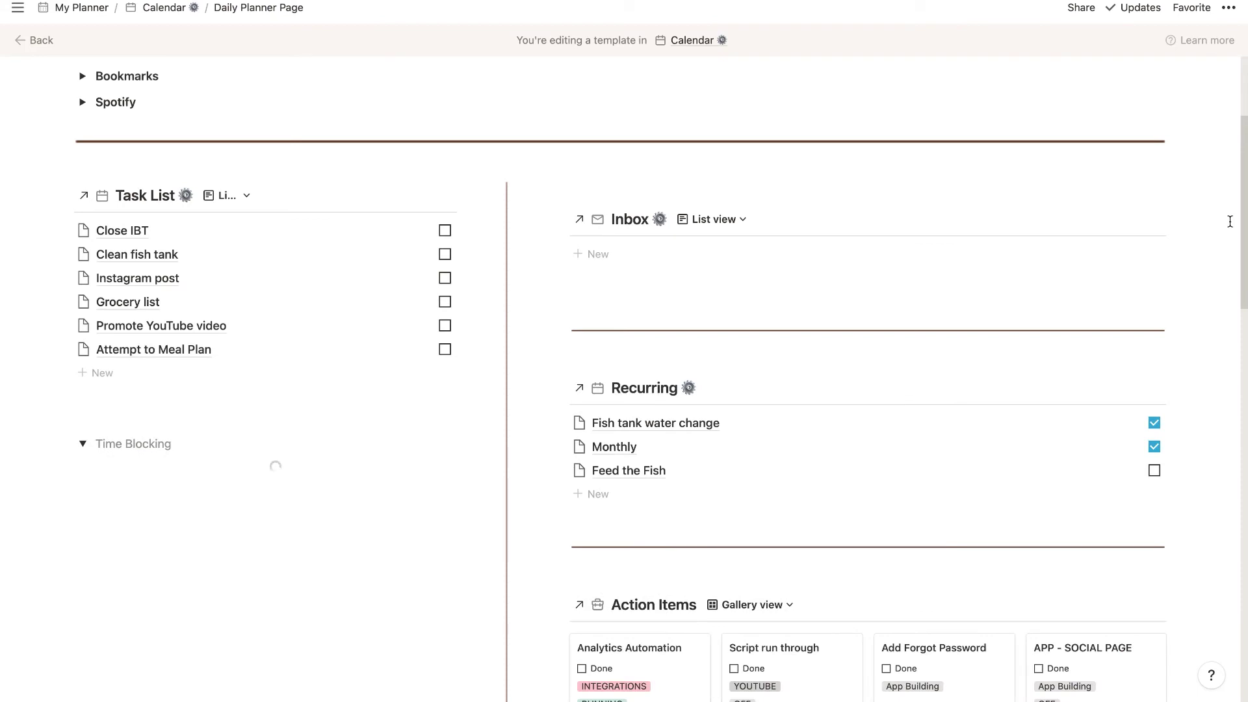
pyautogui.press('super+bracketleft')
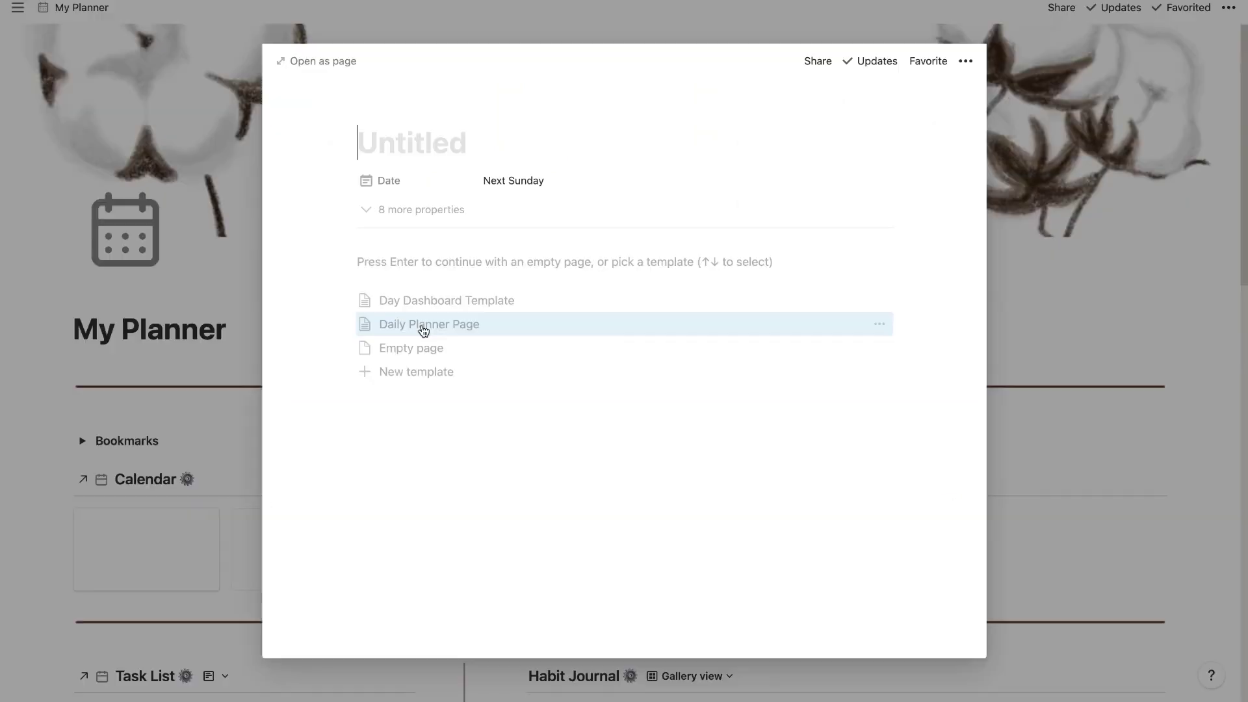
# Create a Daily Planner page titled Monday, dated June 28, with an uploaded cover.
pyautogui.click(424, 326)
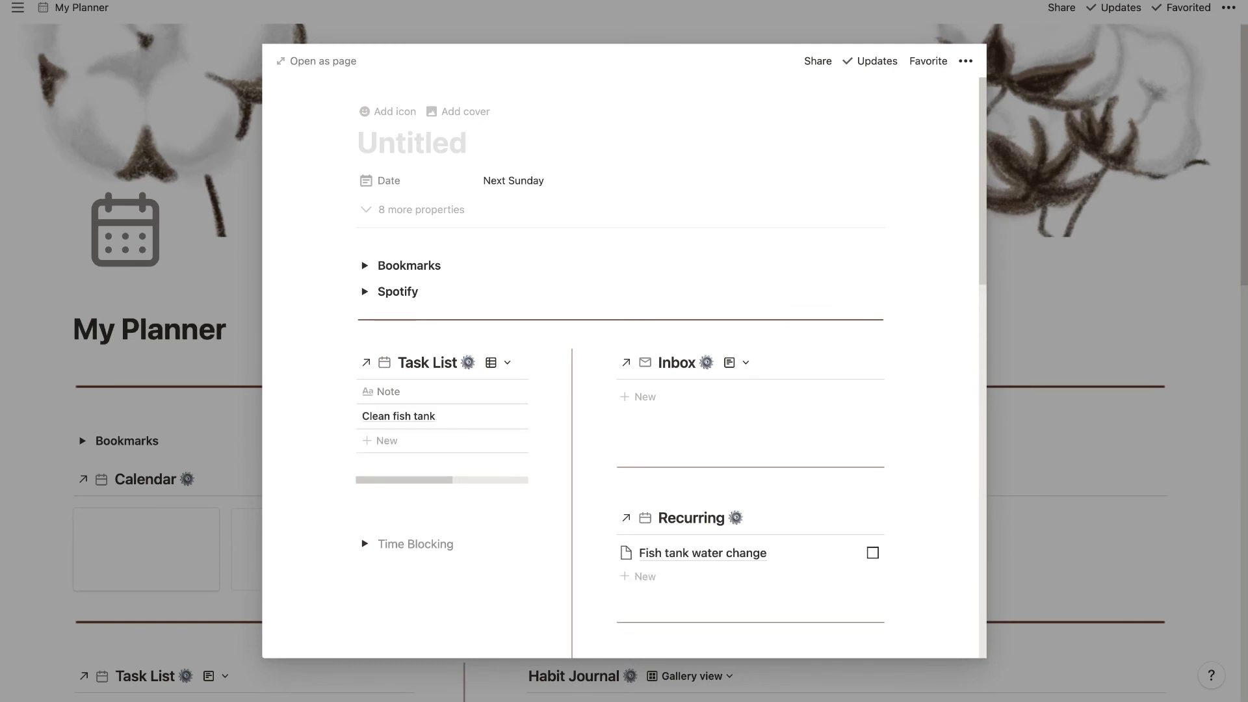
pyautogui.write('Monday')
pyautogui.click(510, 184)
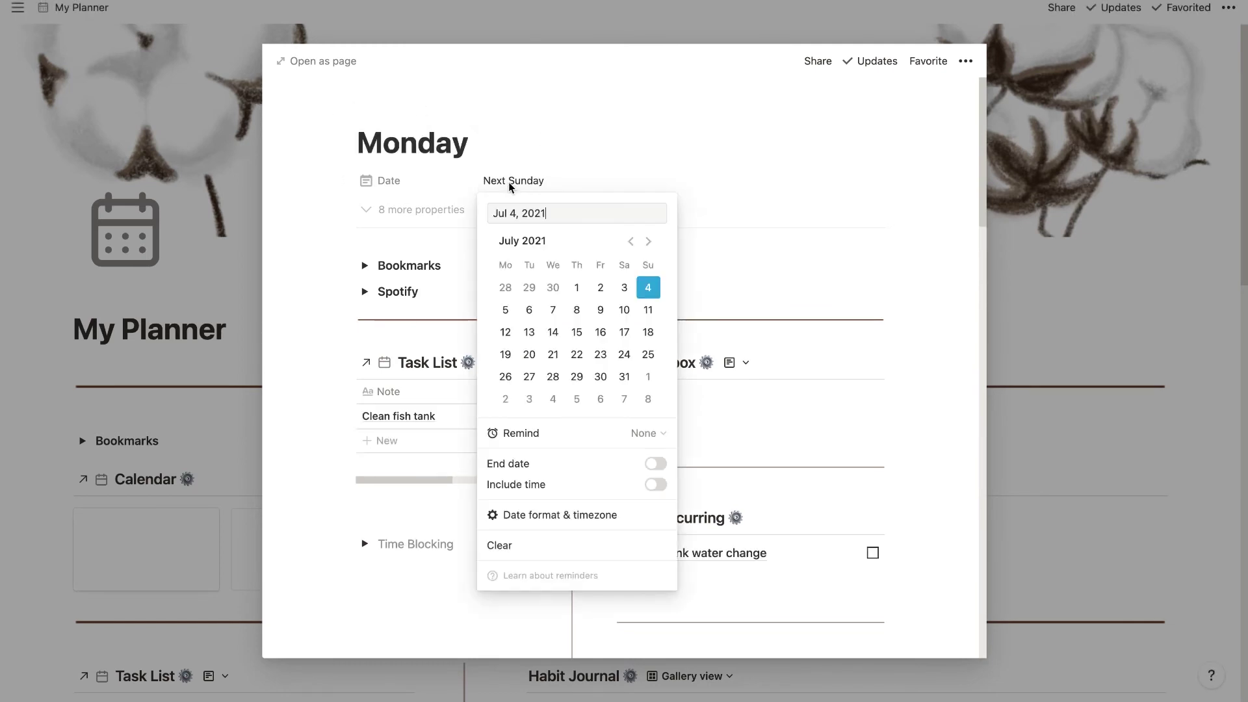
pyautogui.click(505, 287)
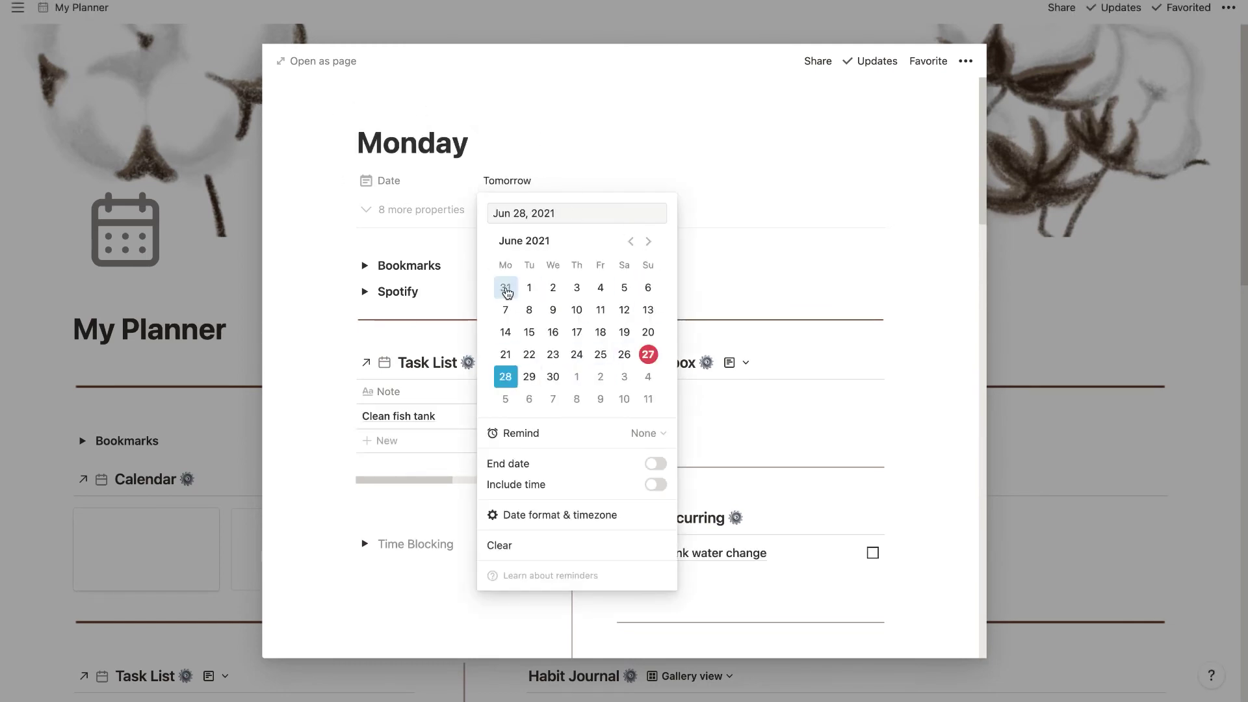
pyautogui.click(646, 139)
pyautogui.click(483, 121)
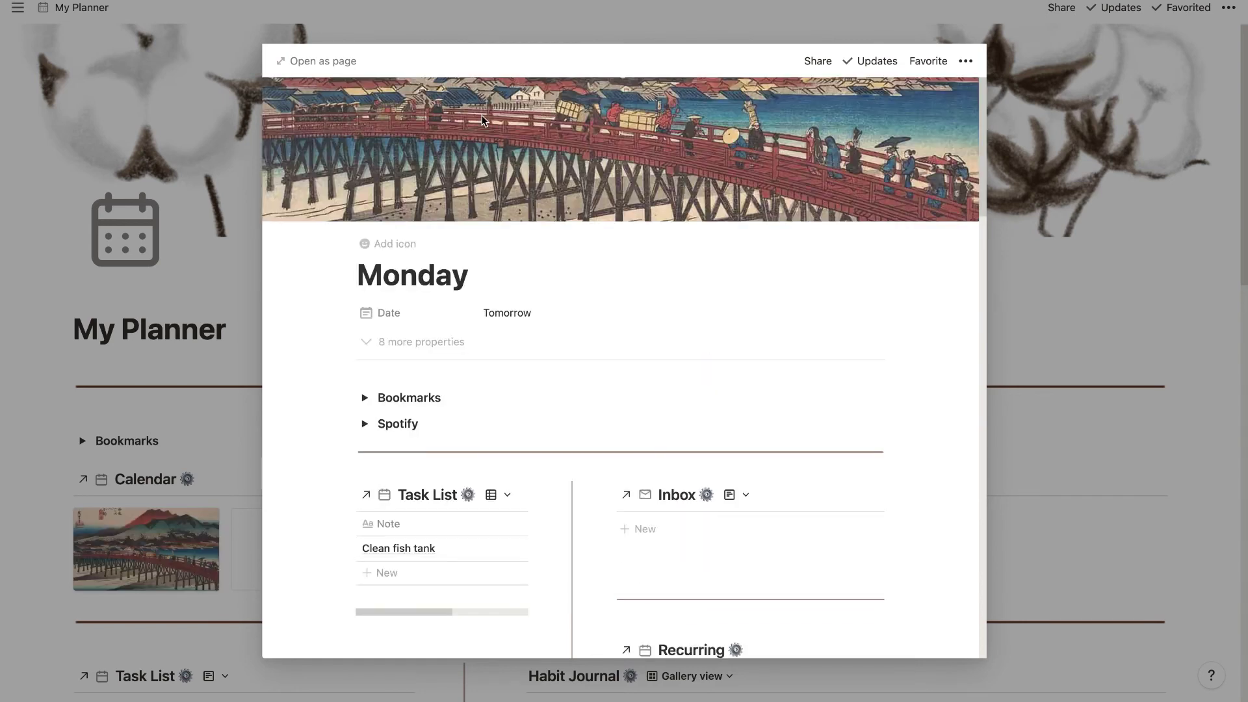
pyautogui.click(794, 208)
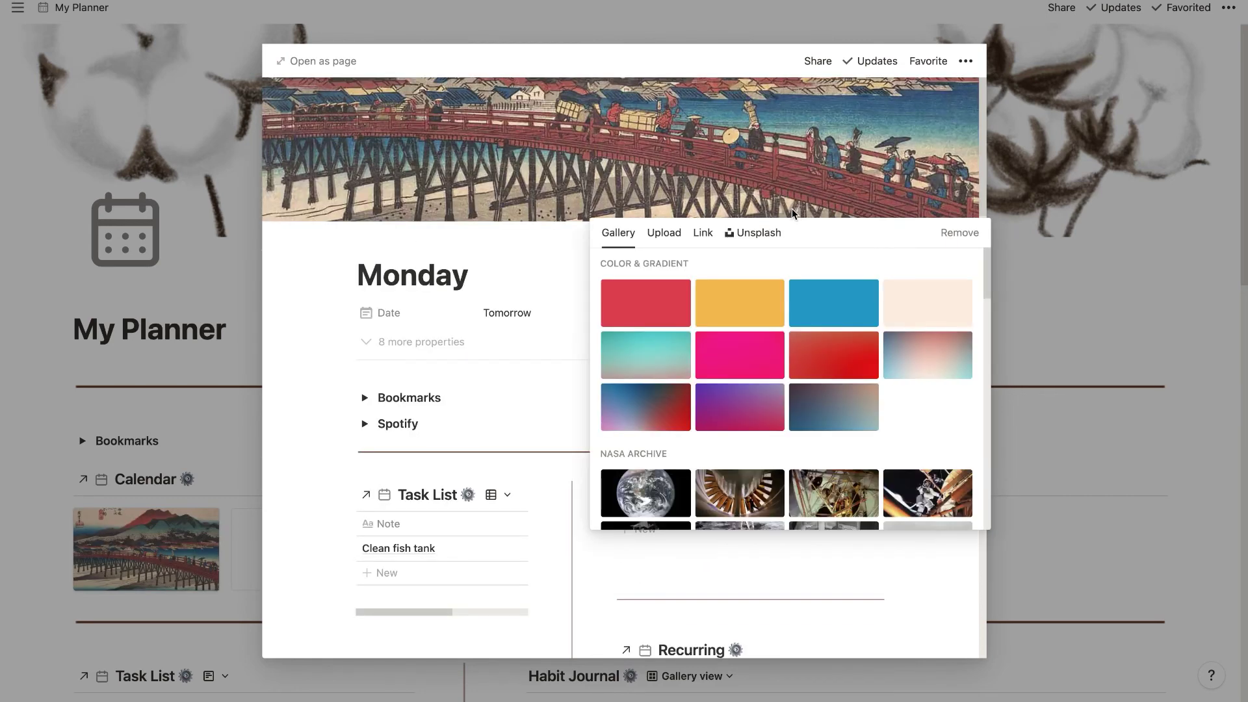
pyautogui.click(661, 234)
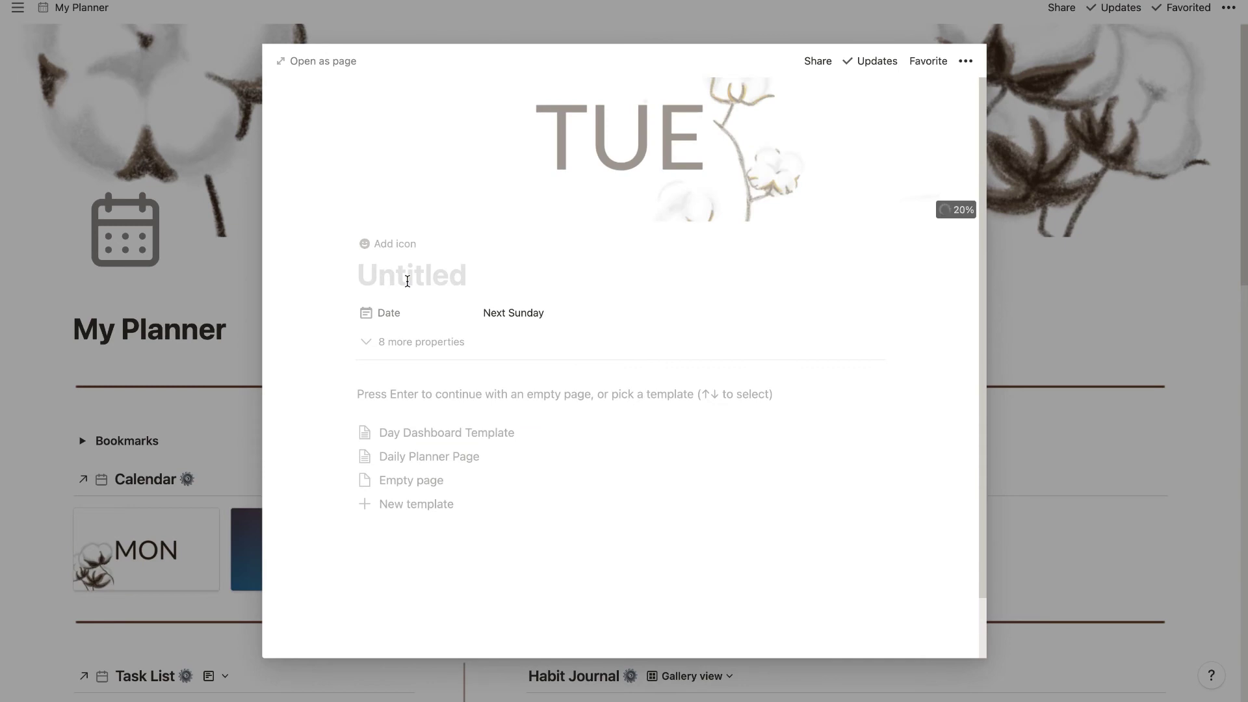
# Title the Tuesday card 'Teesday', date it June 29, and apply the Daily Planner Page template.
pyautogui.write('Te')
pyautogui.write('esday')
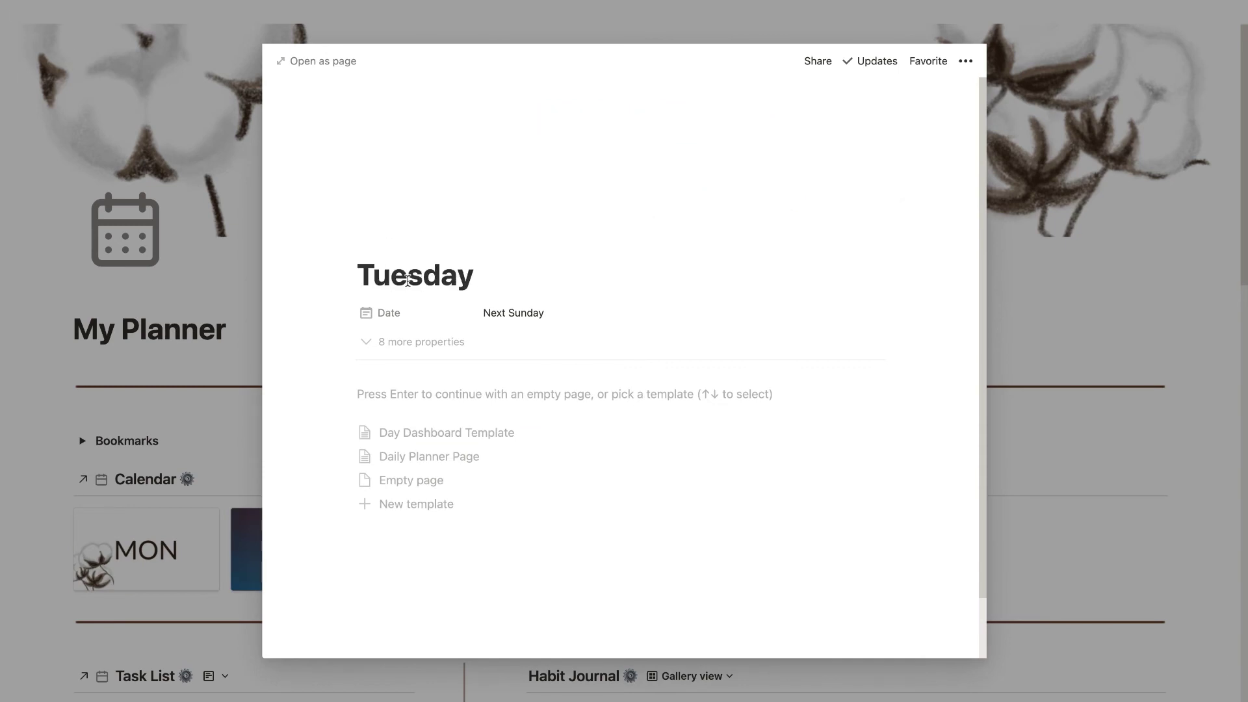
pyautogui.click(426, 463)
pyautogui.click(513, 313)
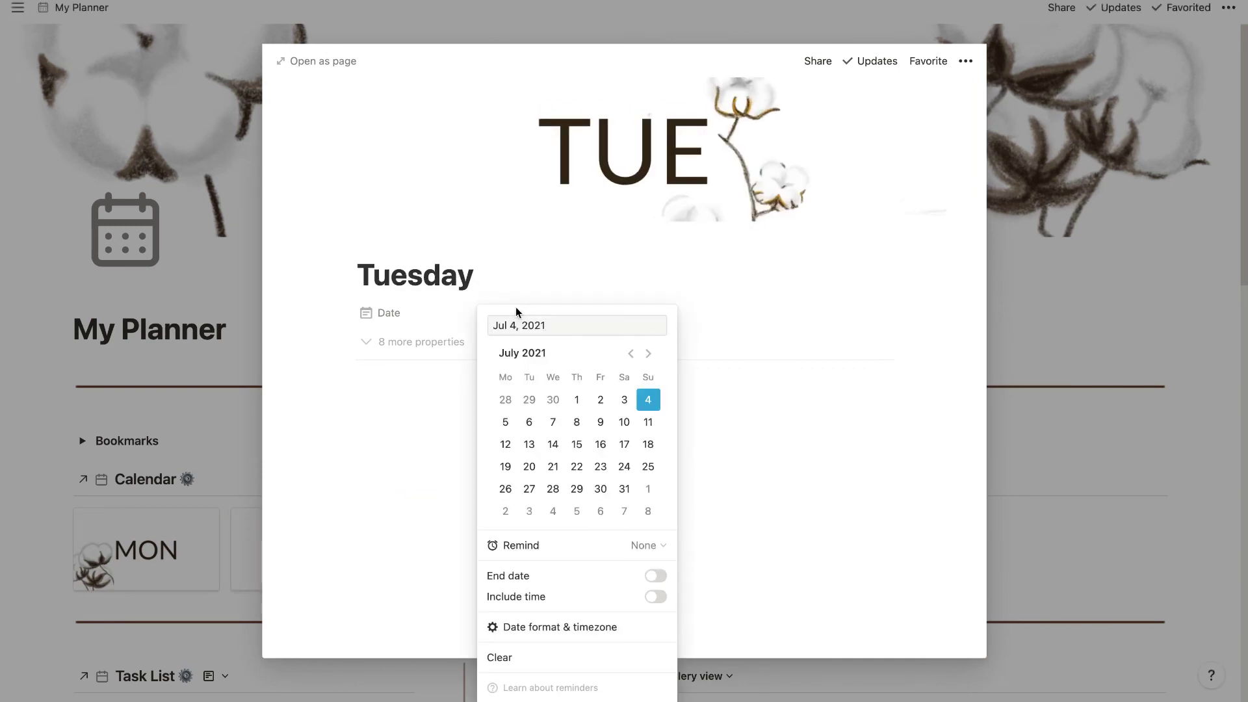
pyautogui.click(529, 399)
pyautogui.click(1158, 367)
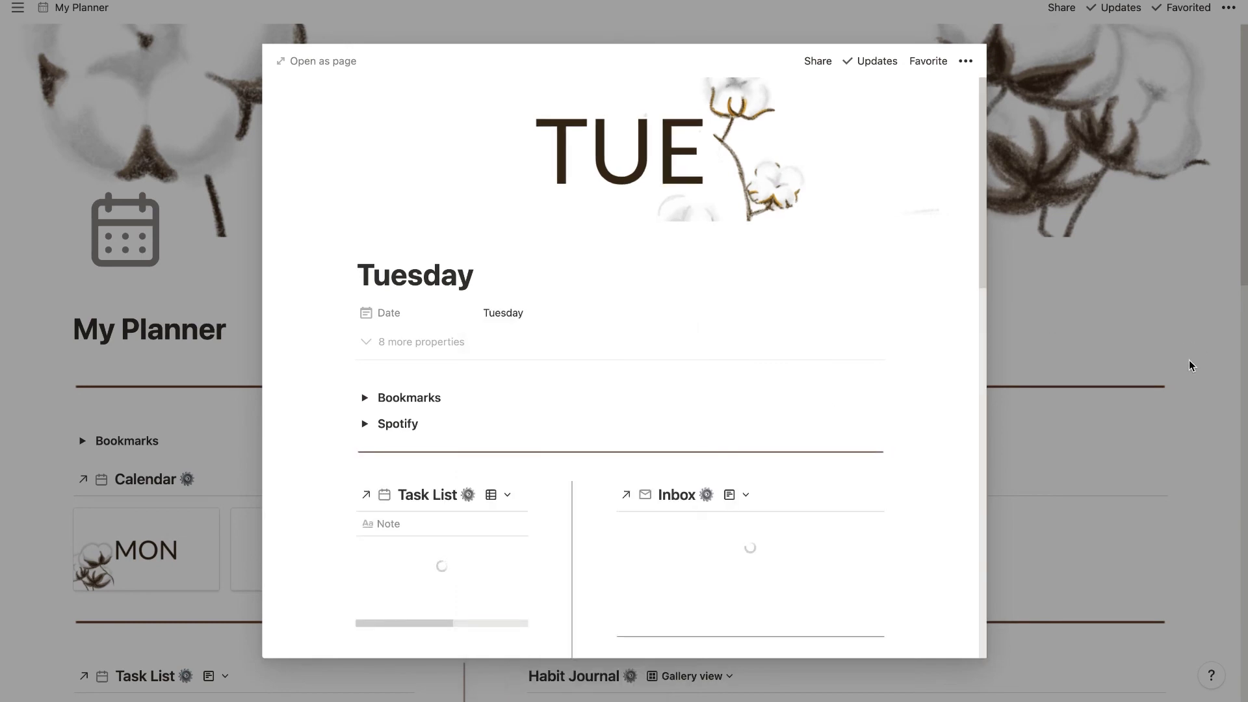
pyautogui.click(1190, 362)
# Add a Wednesday card with the WED cover, dated June 30, using the Daily Planner Page template.
pyautogui.click(470, 578)
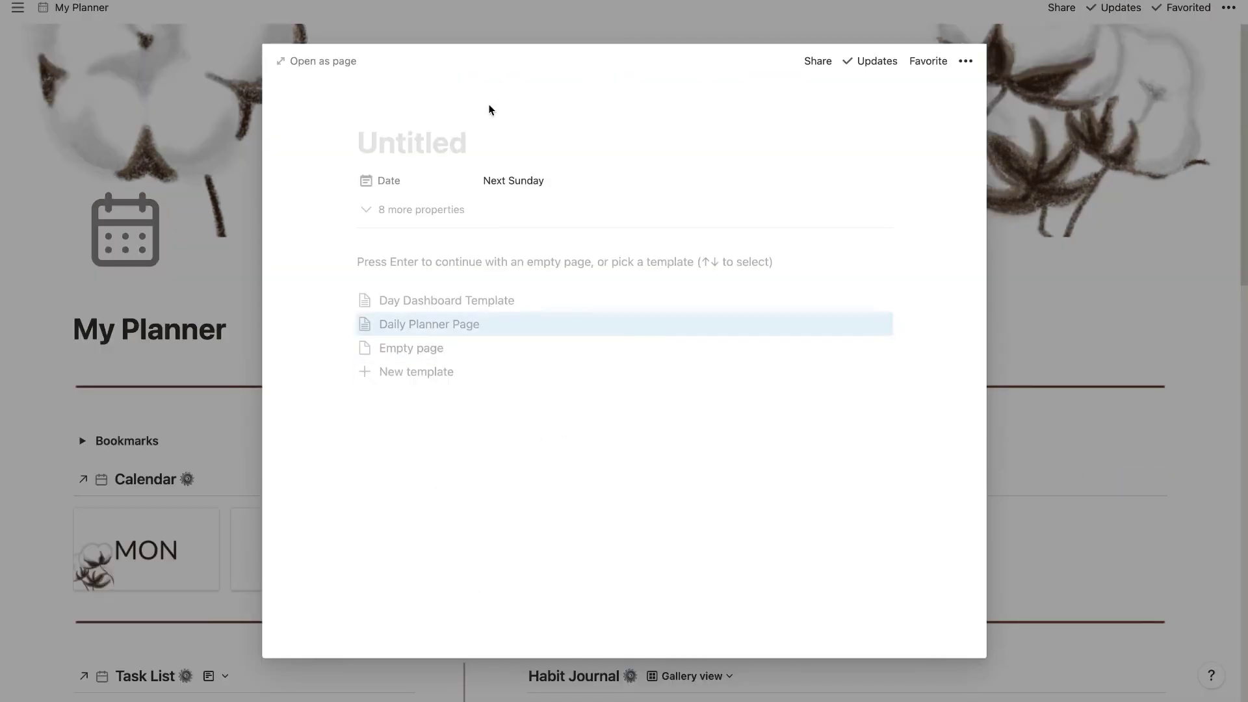
pyautogui.click(443, 113)
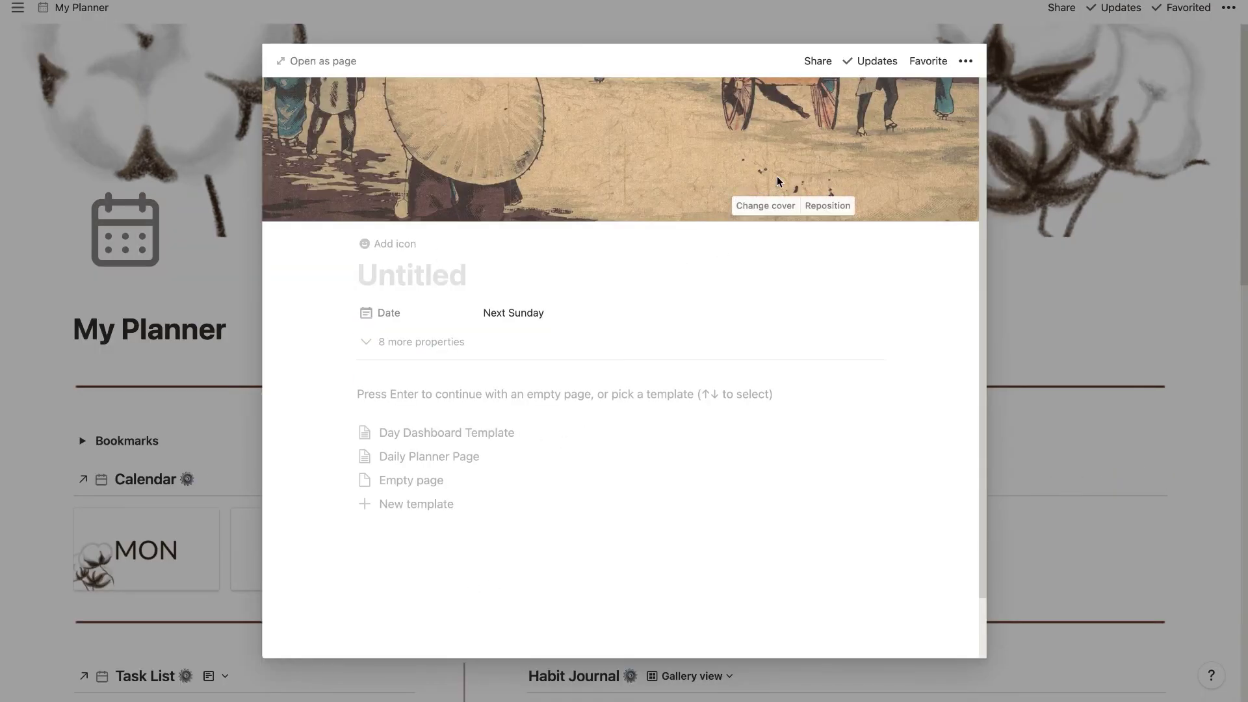
pyautogui.click(761, 207)
pyautogui.write('We')
pyautogui.write('d')
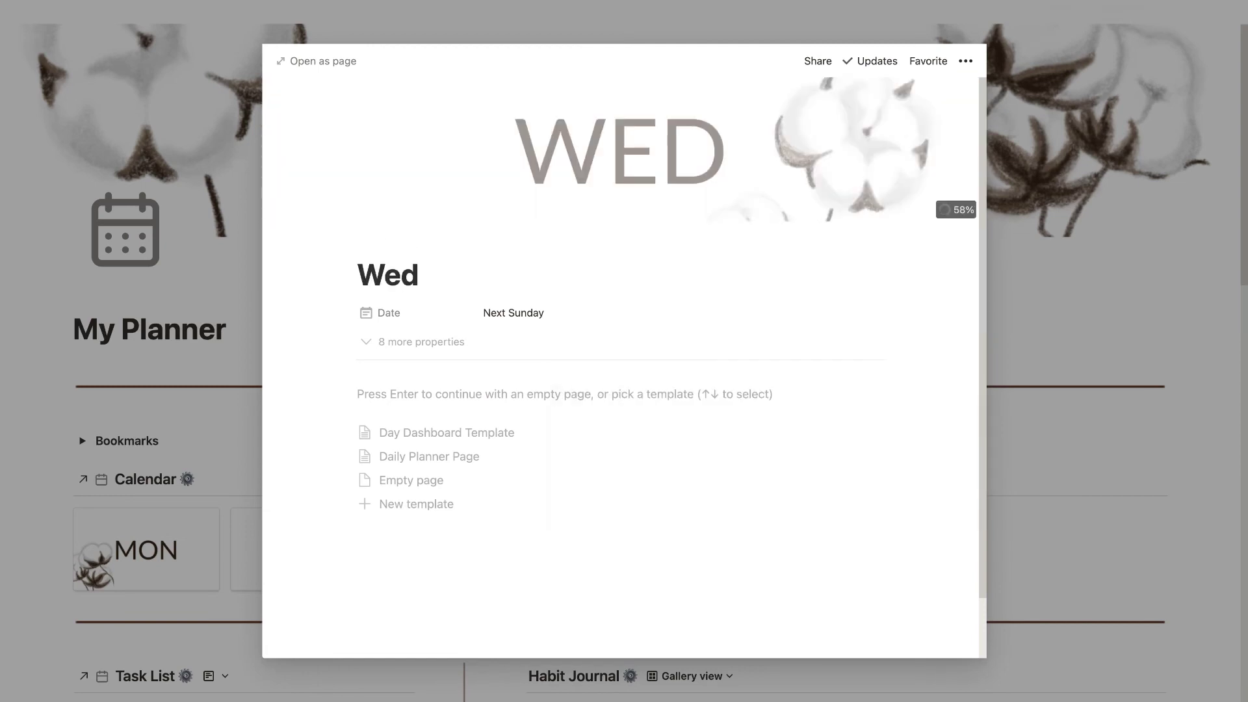
pyautogui.write('nesda')
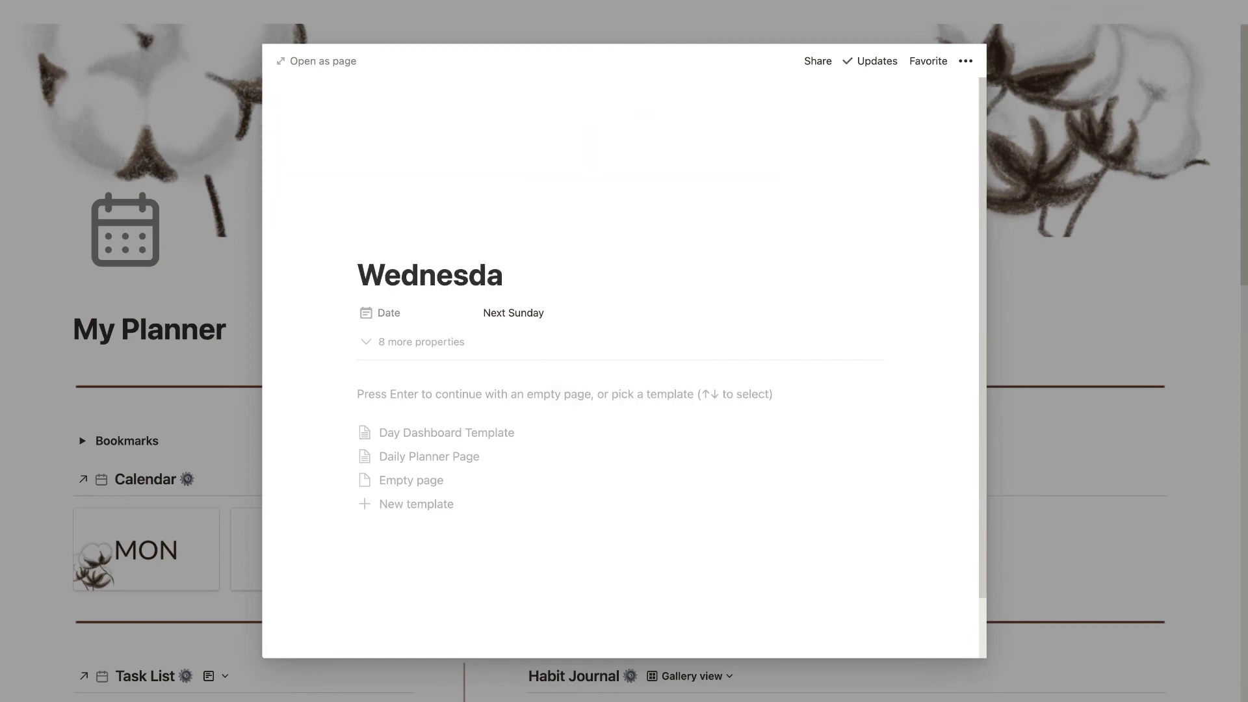
pyautogui.write('y')
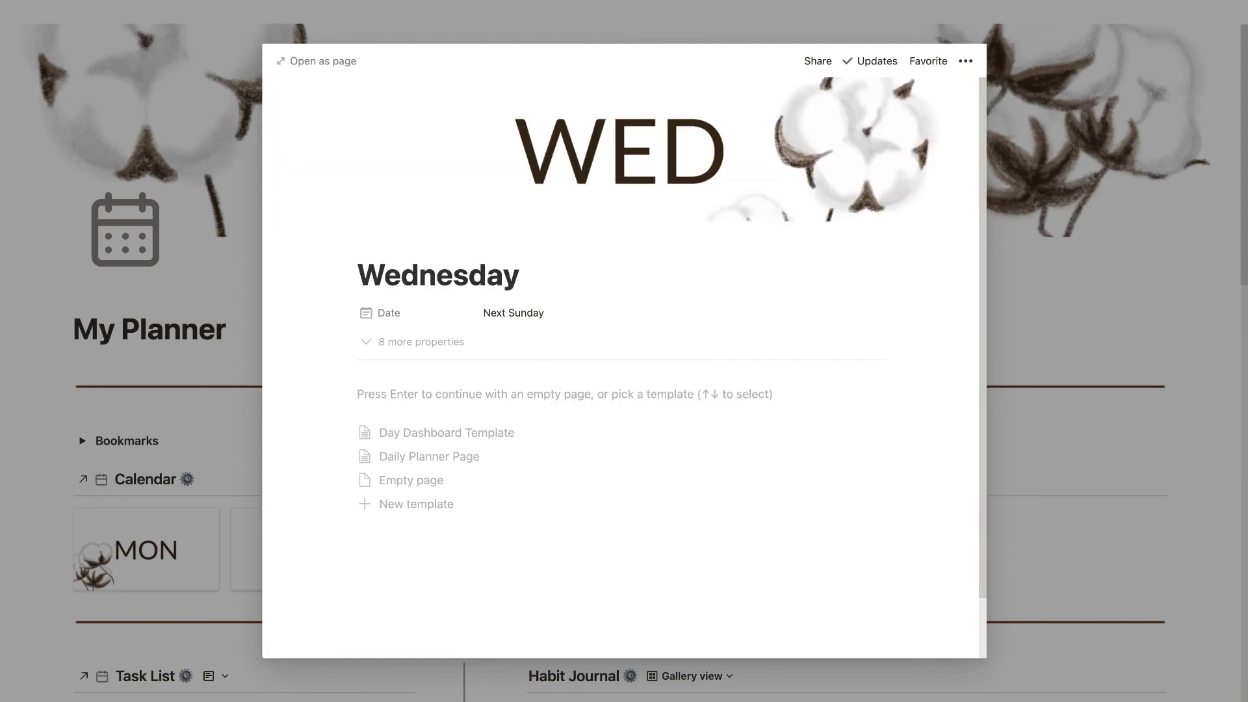
pyautogui.click(535, 318)
pyautogui.click(553, 399)
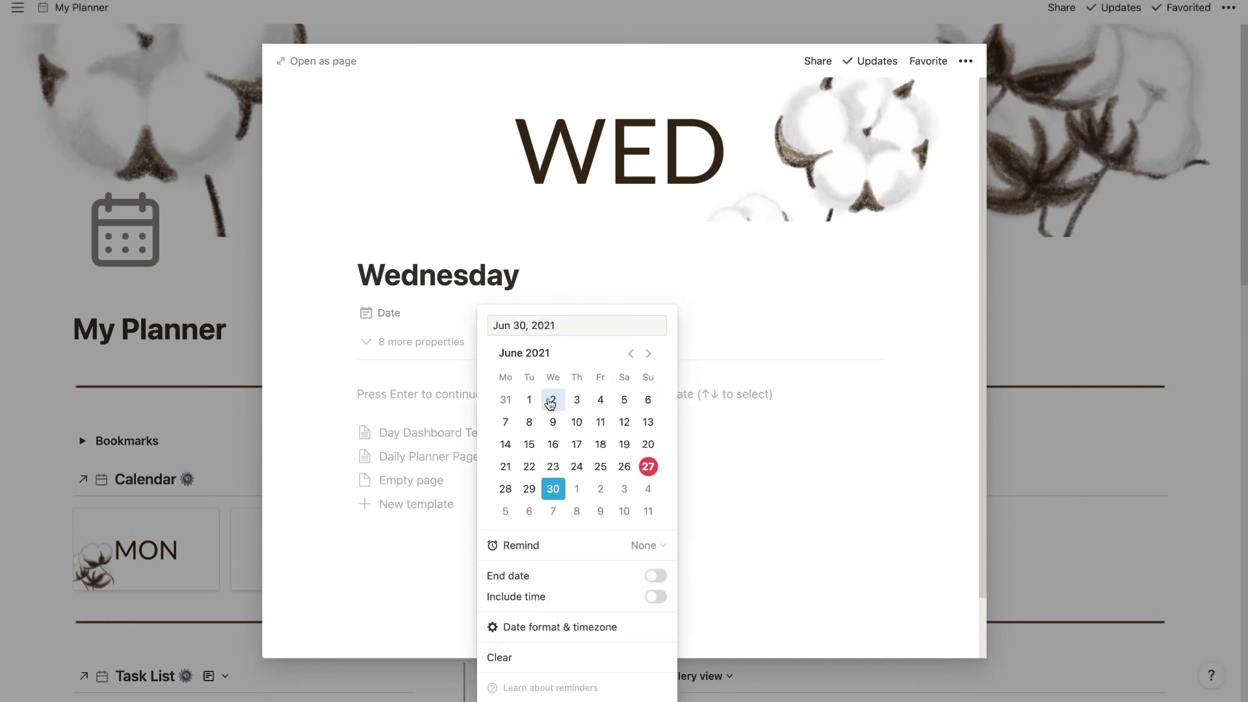
pyautogui.click(942, 372)
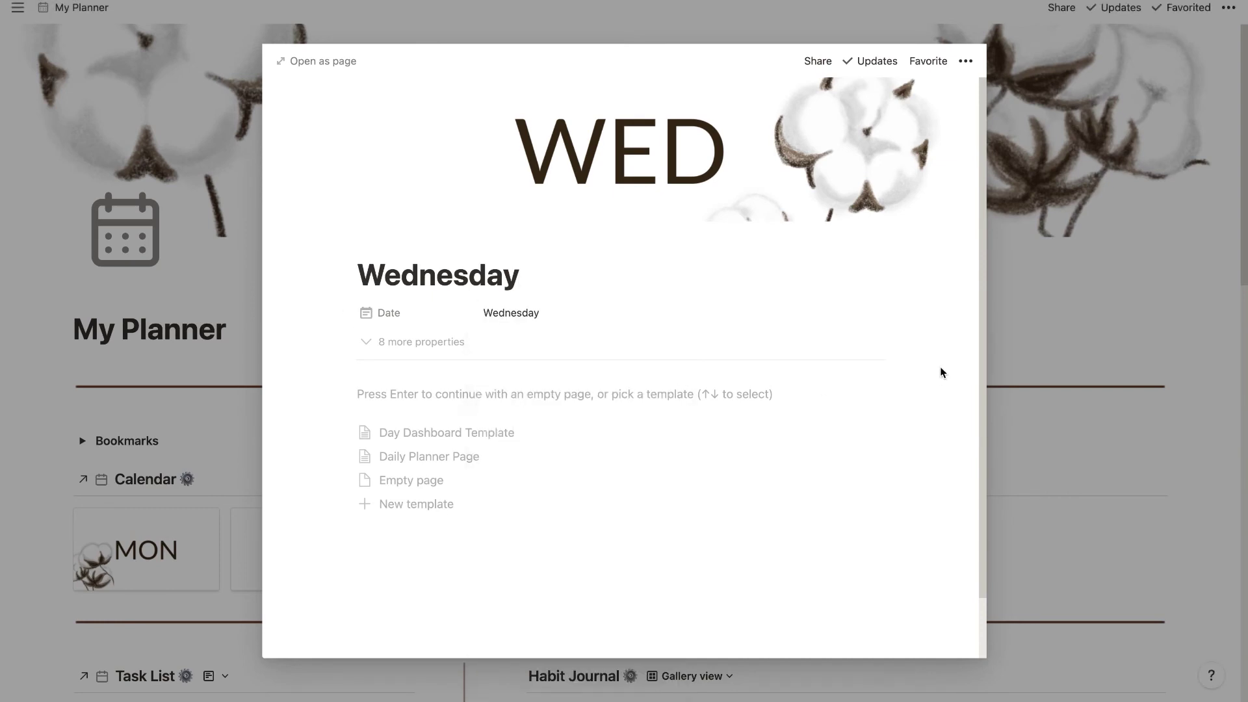
pyautogui.click(404, 457)
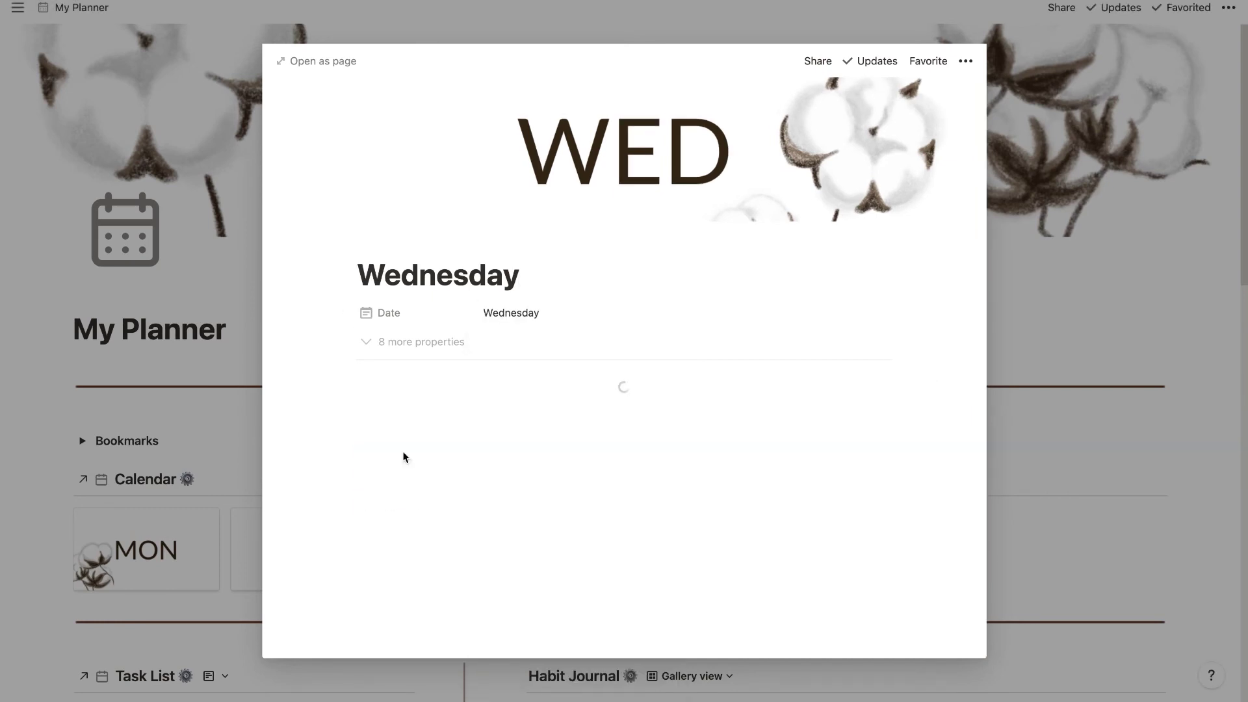
pyautogui.click(1197, 366)
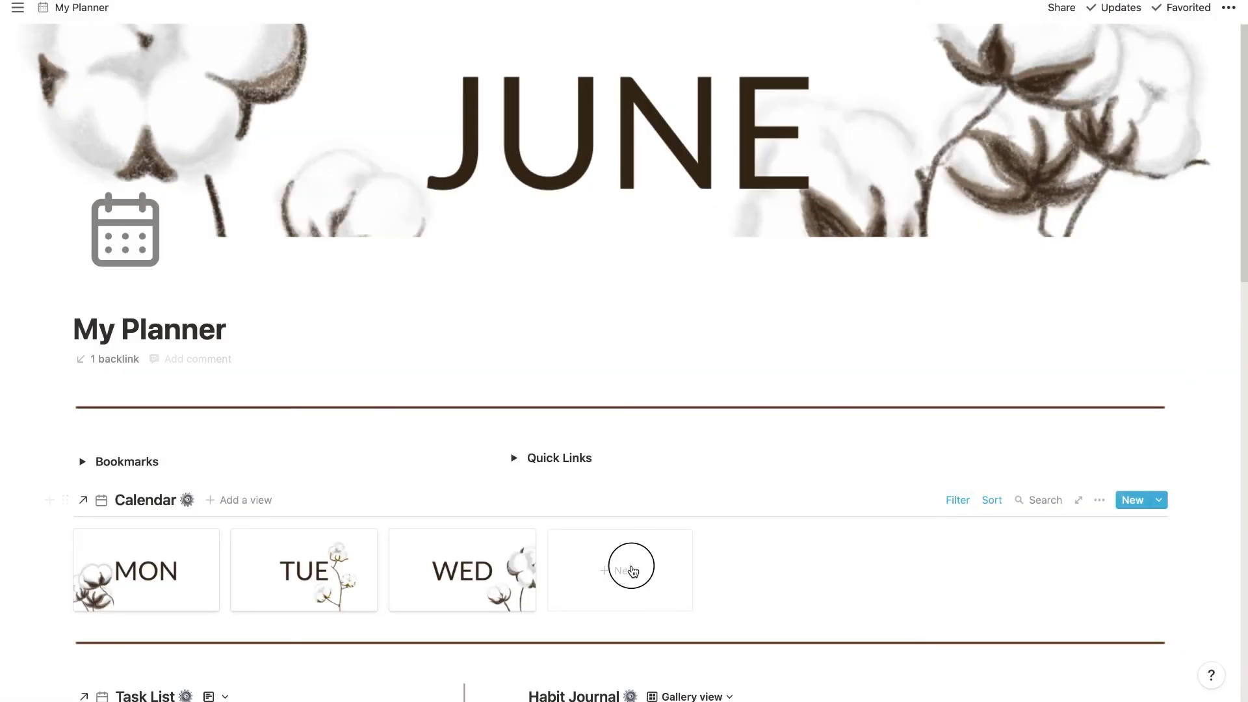
# Add a Thursday card with the uploaded THU cover, dated July 1, using the Daily Planner Page template.
pyautogui.click(632, 570)
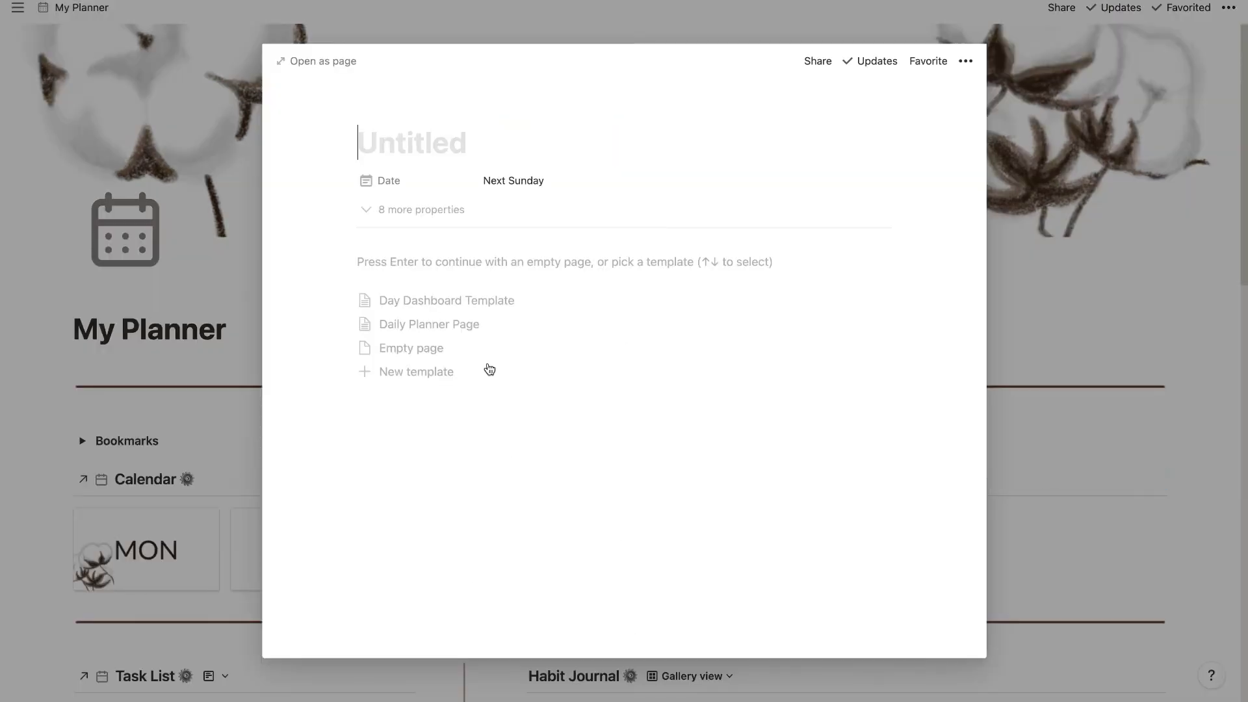
pyautogui.click(451, 111)
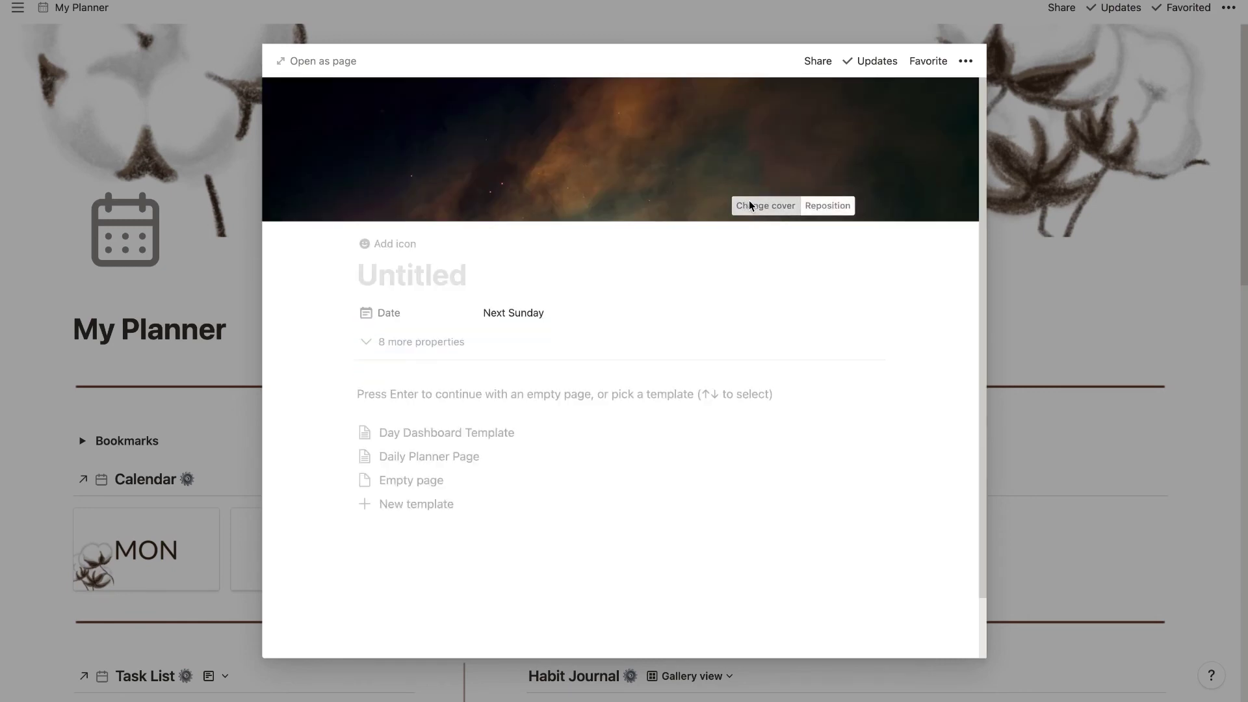
pyautogui.click(750, 204)
pyautogui.click(640, 240)
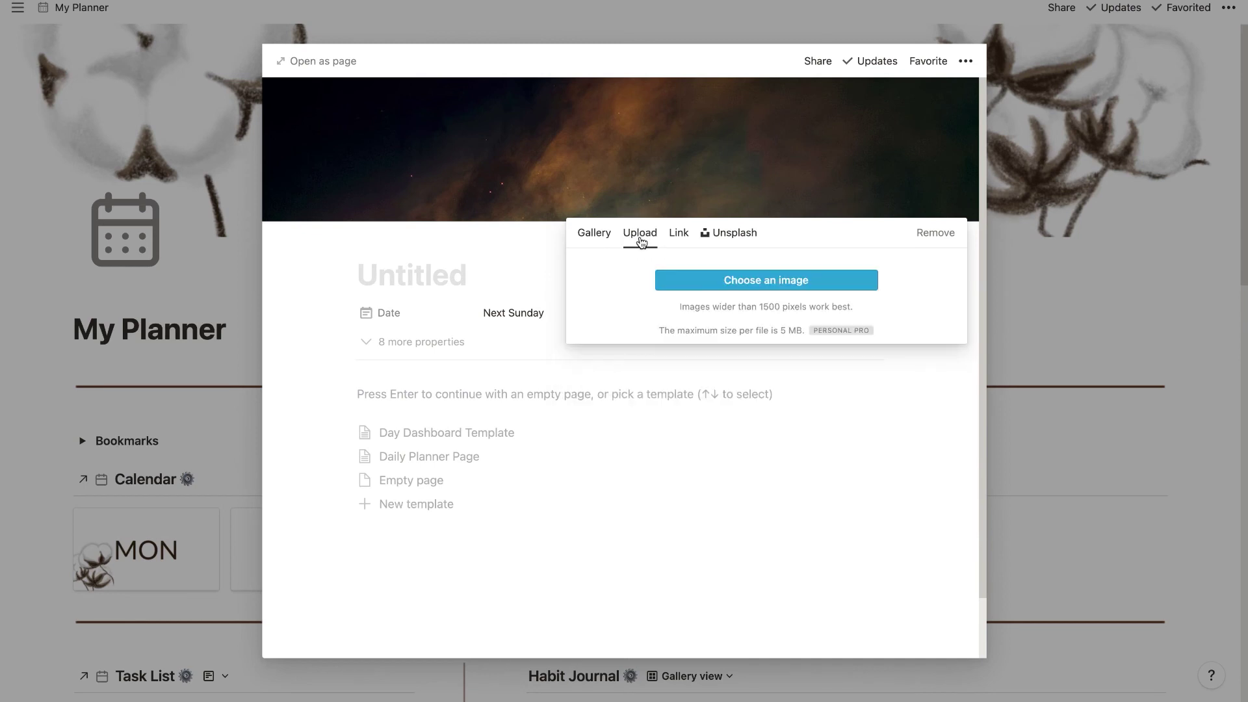
pyautogui.click(724, 281)
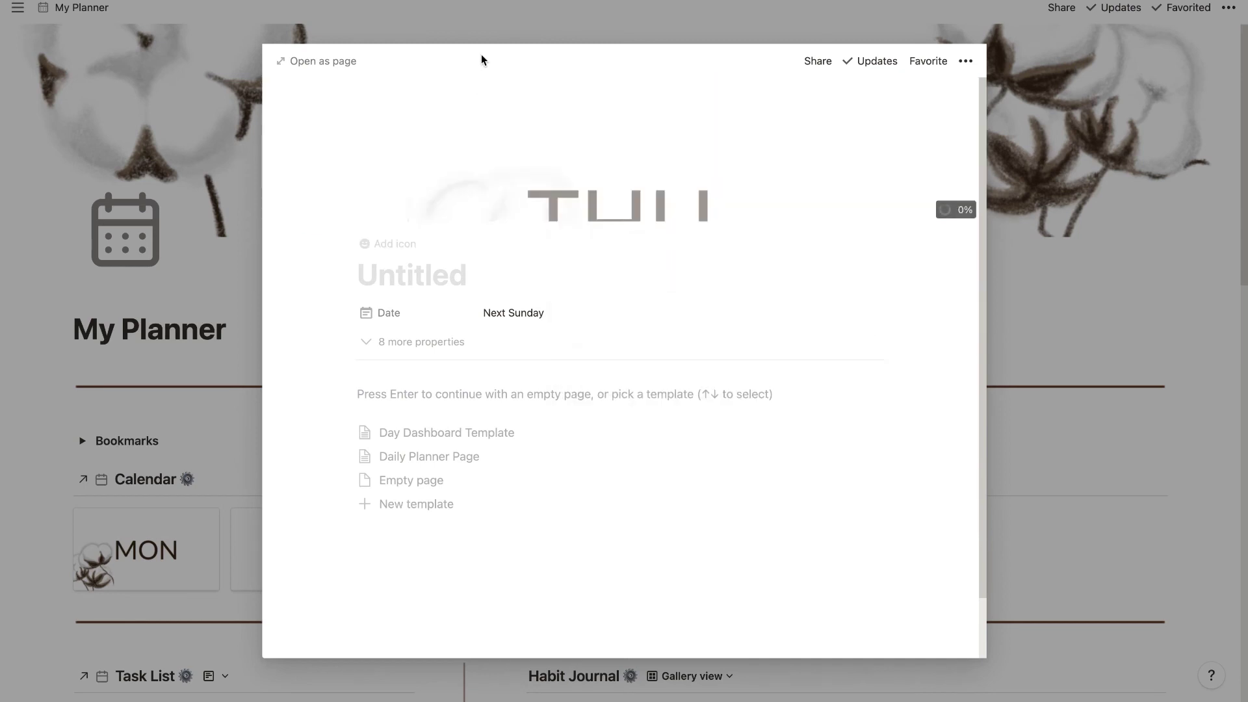
pyautogui.click(424, 270)
pyautogui.write('Thursday')
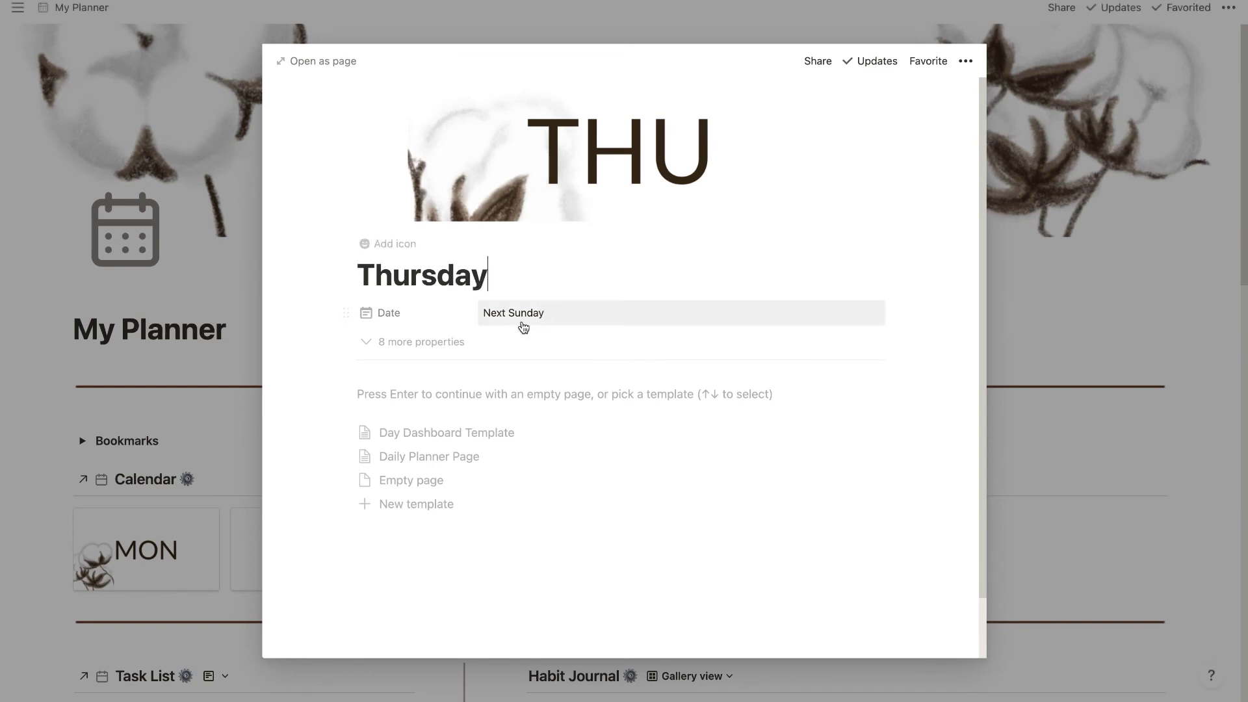
pyautogui.click(524, 327)
pyautogui.click(577, 402)
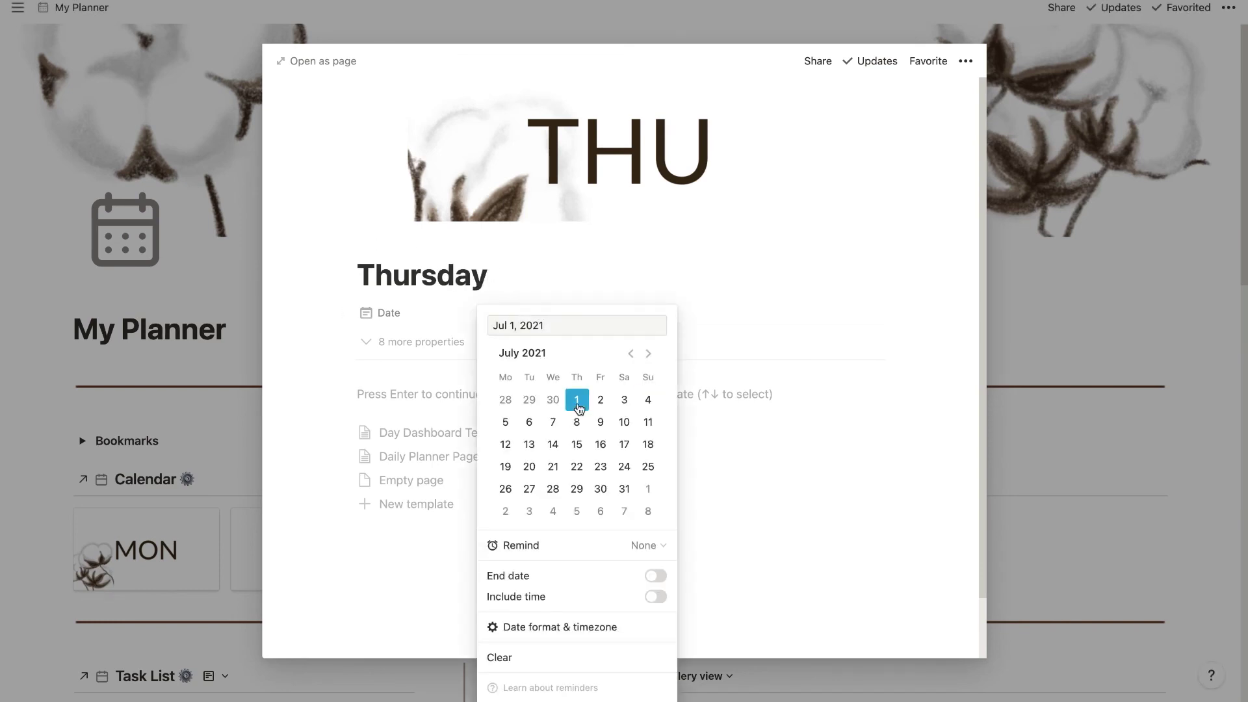
pyautogui.click(857, 309)
pyautogui.click(481, 459)
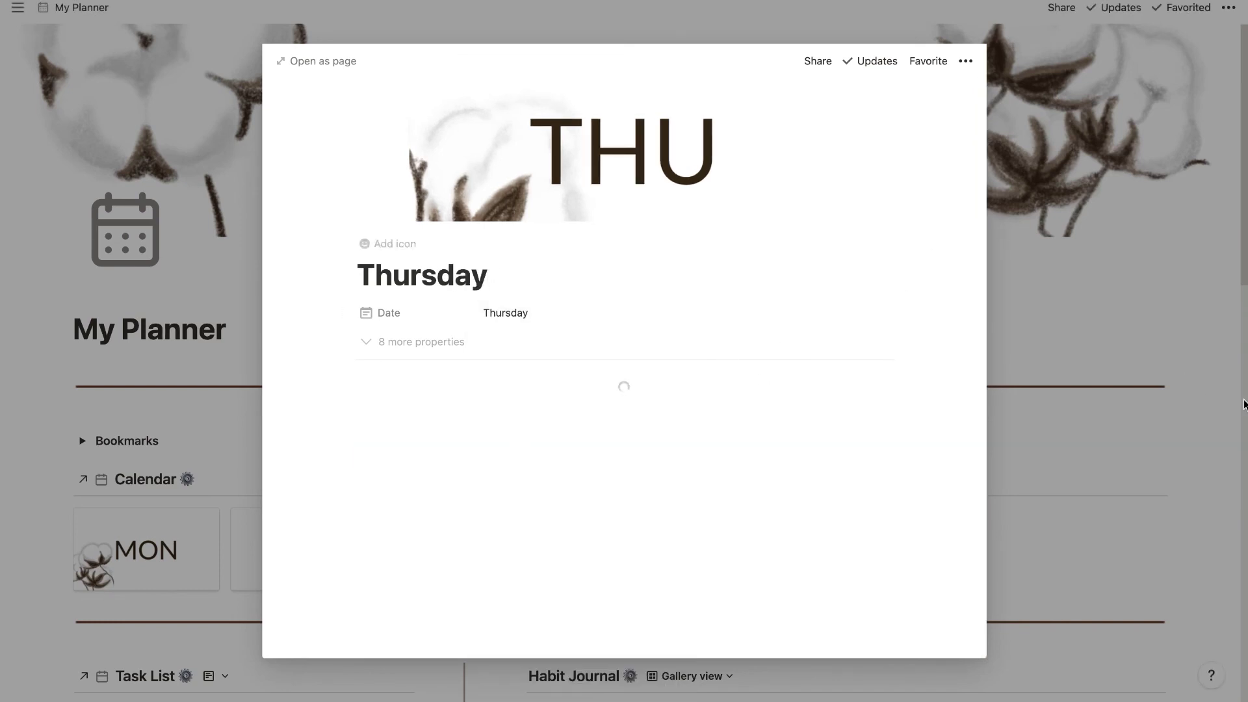
# Add a Friday card with the FRI cover, dated Jul 2, 2021, and fill its body.
pyautogui.click(1175, 432)
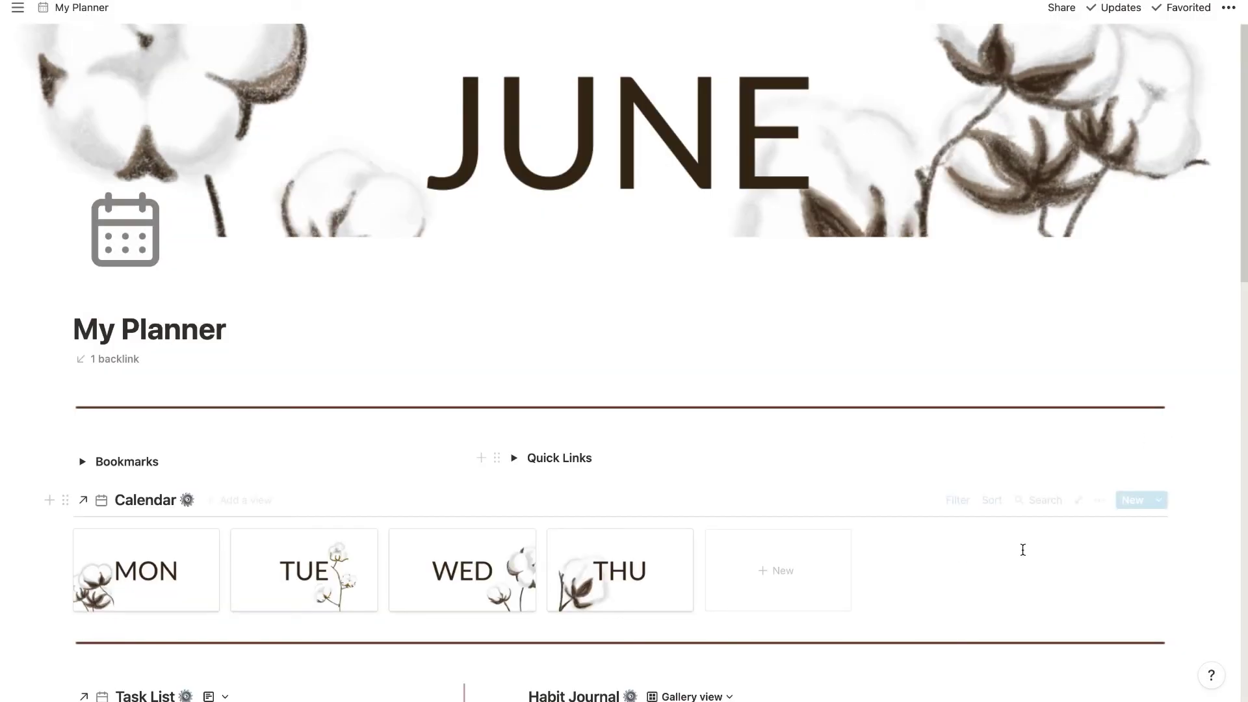
pyautogui.click(760, 578)
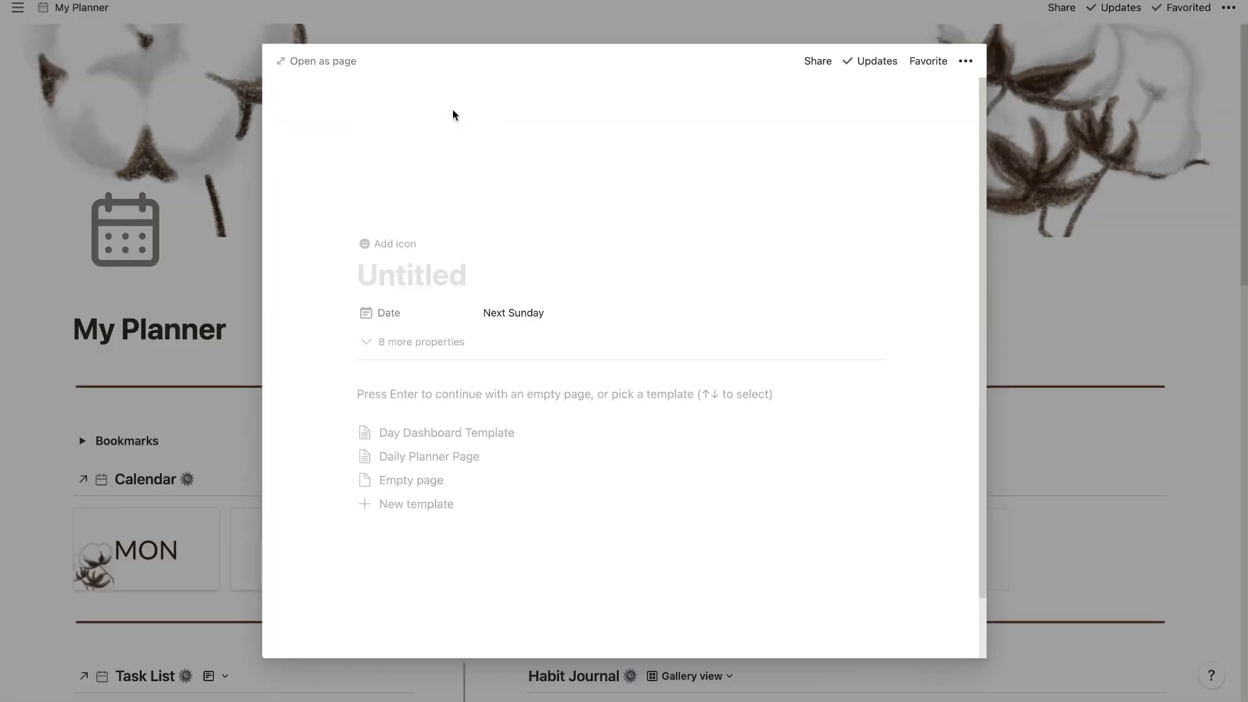
pyautogui.click(758, 205)
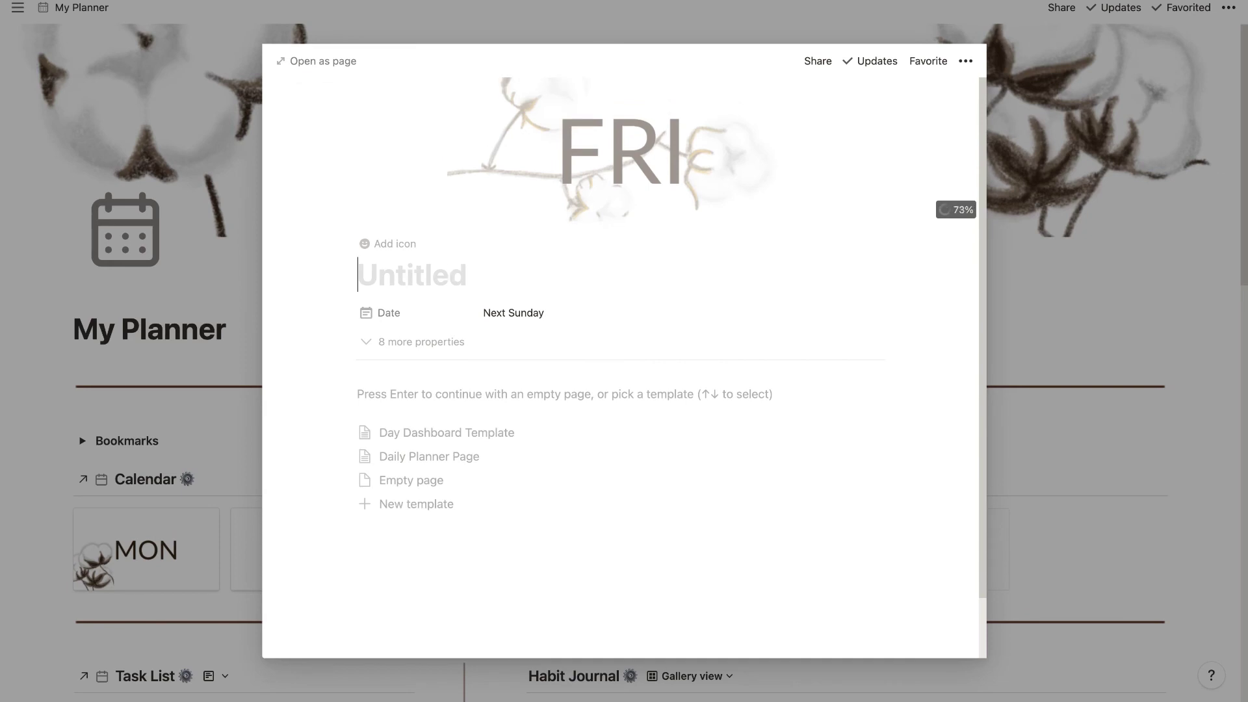
pyautogui.write('Friday')
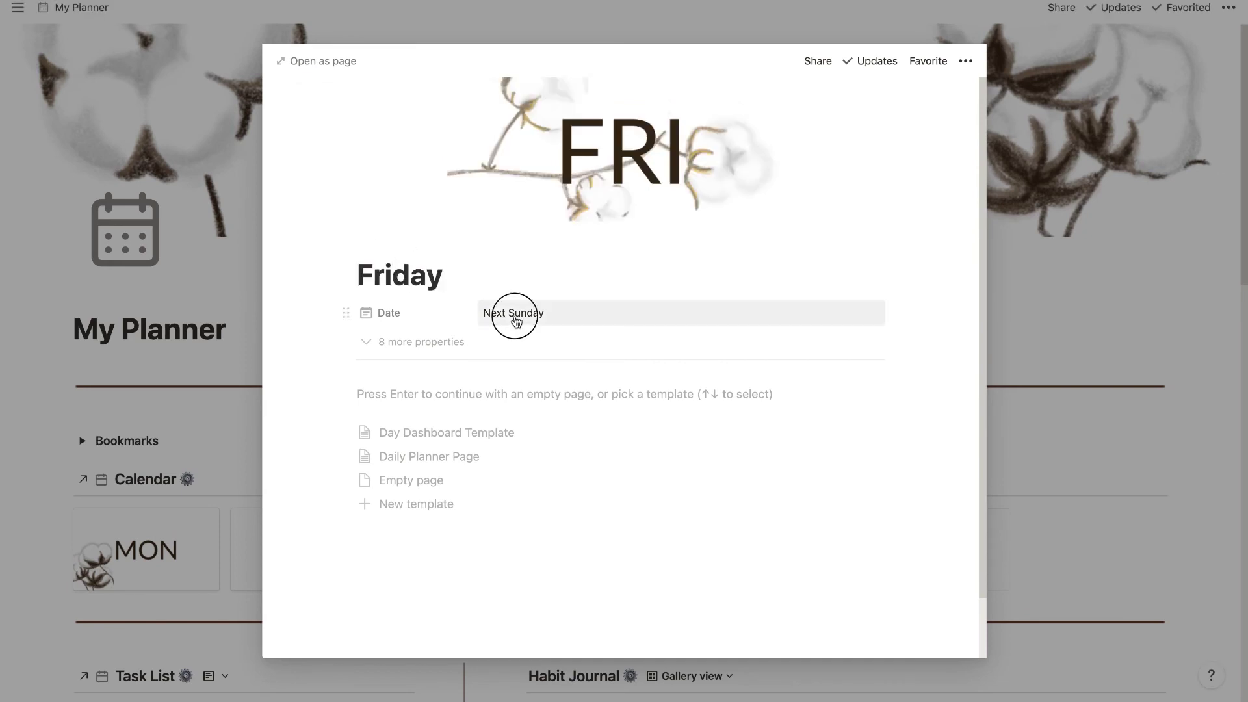
pyautogui.click(516, 322)
pyautogui.click(600, 402)
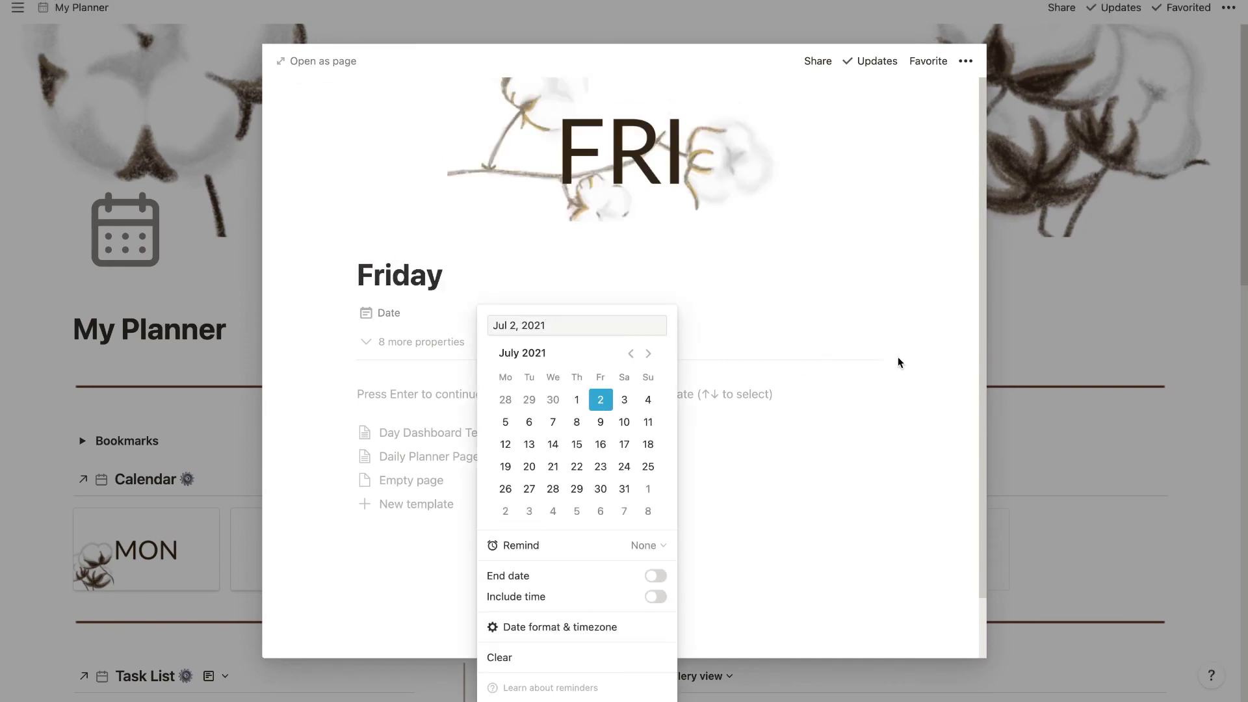
pyautogui.click(907, 314)
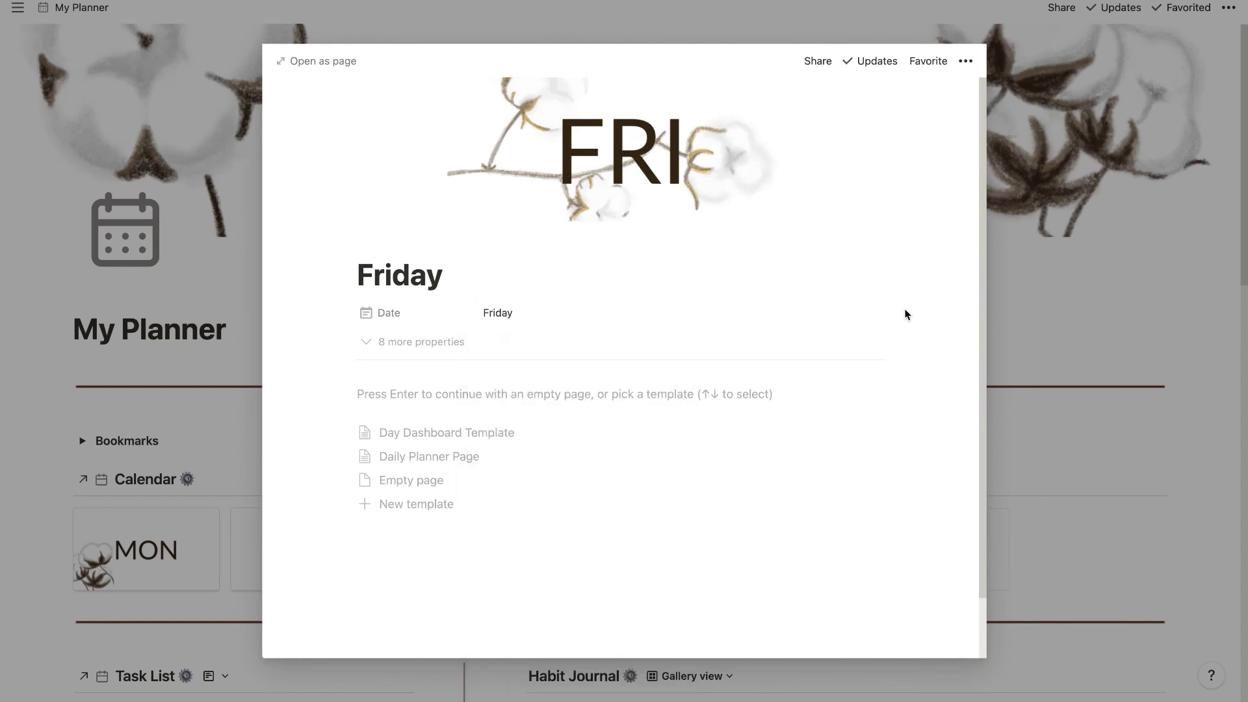
pyautogui.click(450, 481)
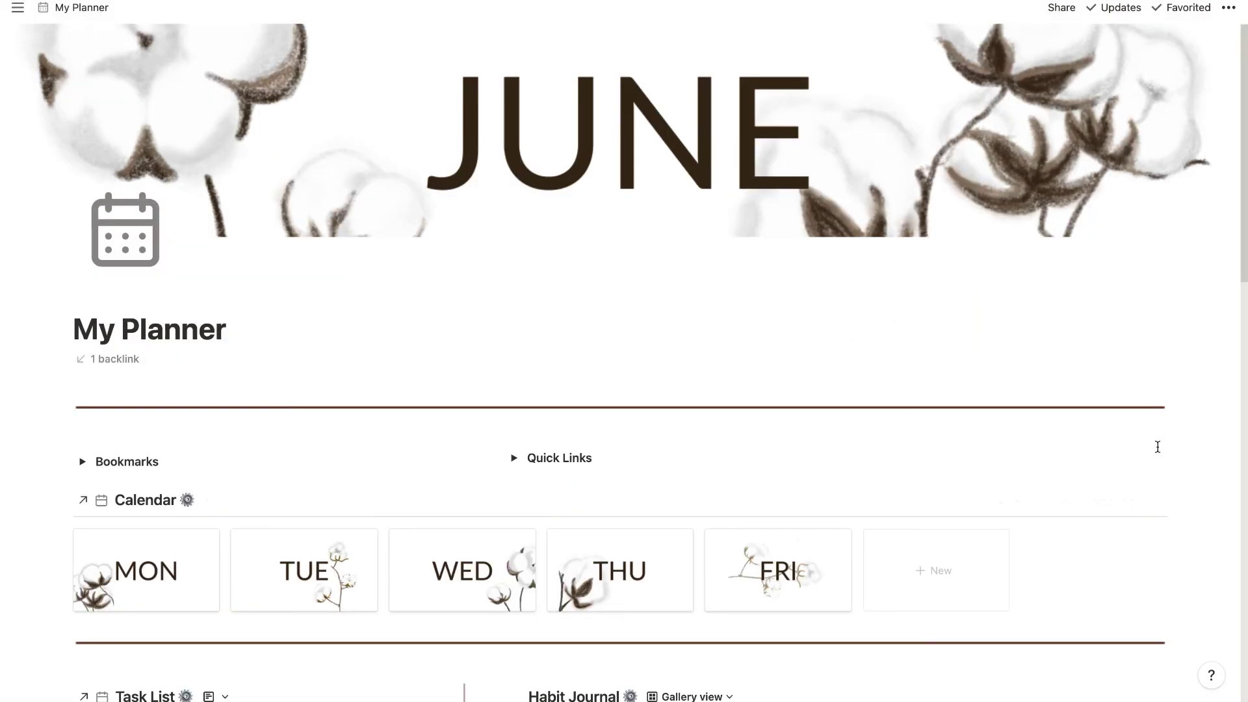
pyautogui.click(1158, 448)
# Add a Saturday card dated Jul 3, 2021, using the Daily Planner Page template.
pyautogui.click(934, 580)
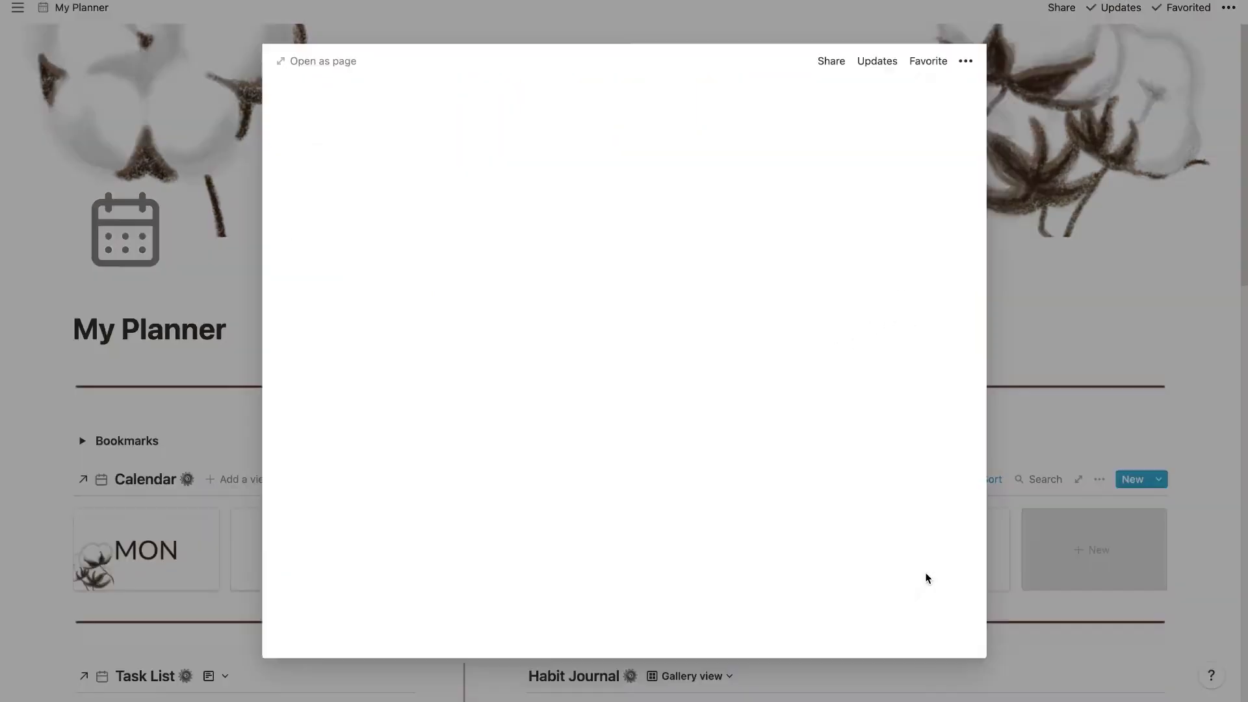
pyautogui.write('Saturd')
pyautogui.press('BackSpace')
pyautogui.write('rday')
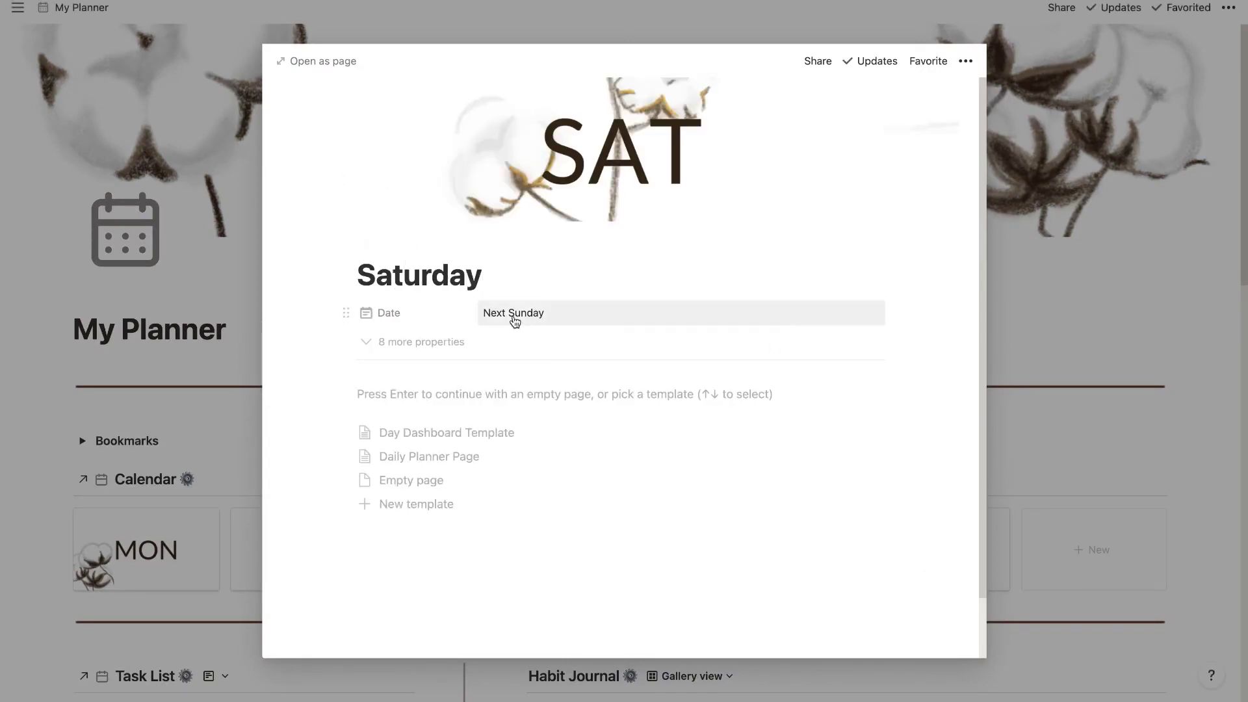
pyautogui.click(514, 314)
pyautogui.click(625, 401)
pyautogui.click(740, 312)
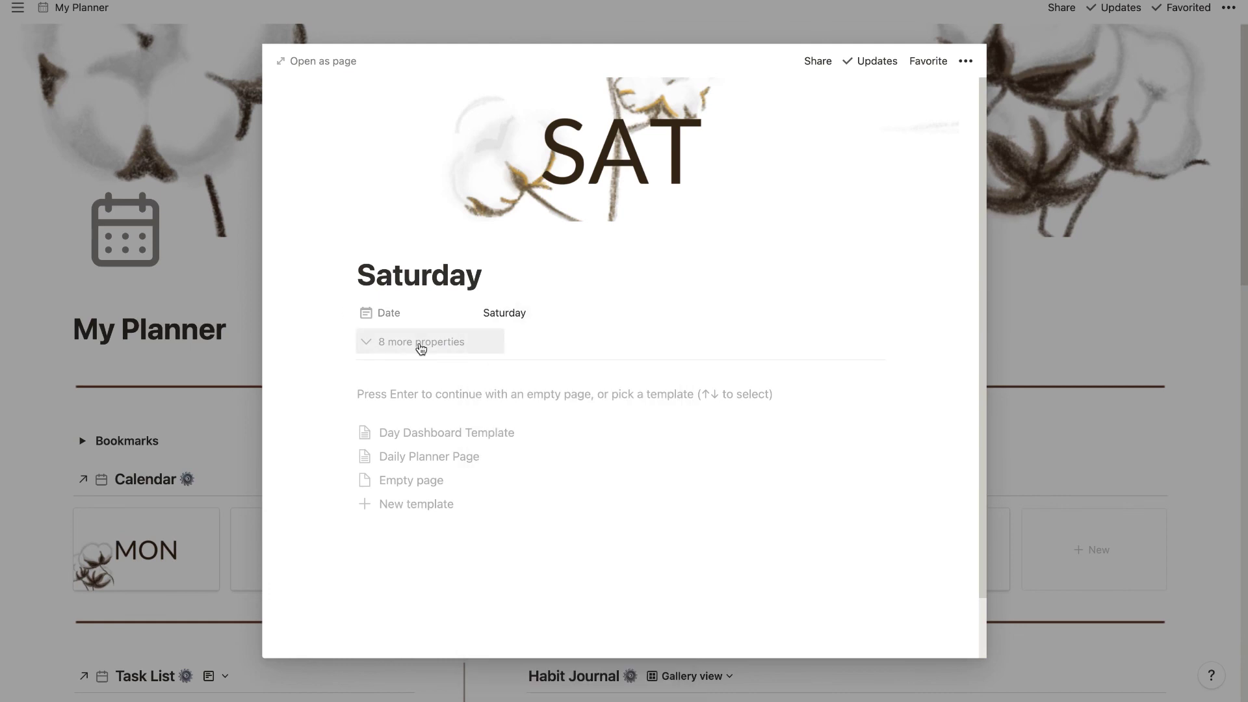
pyautogui.click(426, 457)
pyautogui.click(1138, 447)
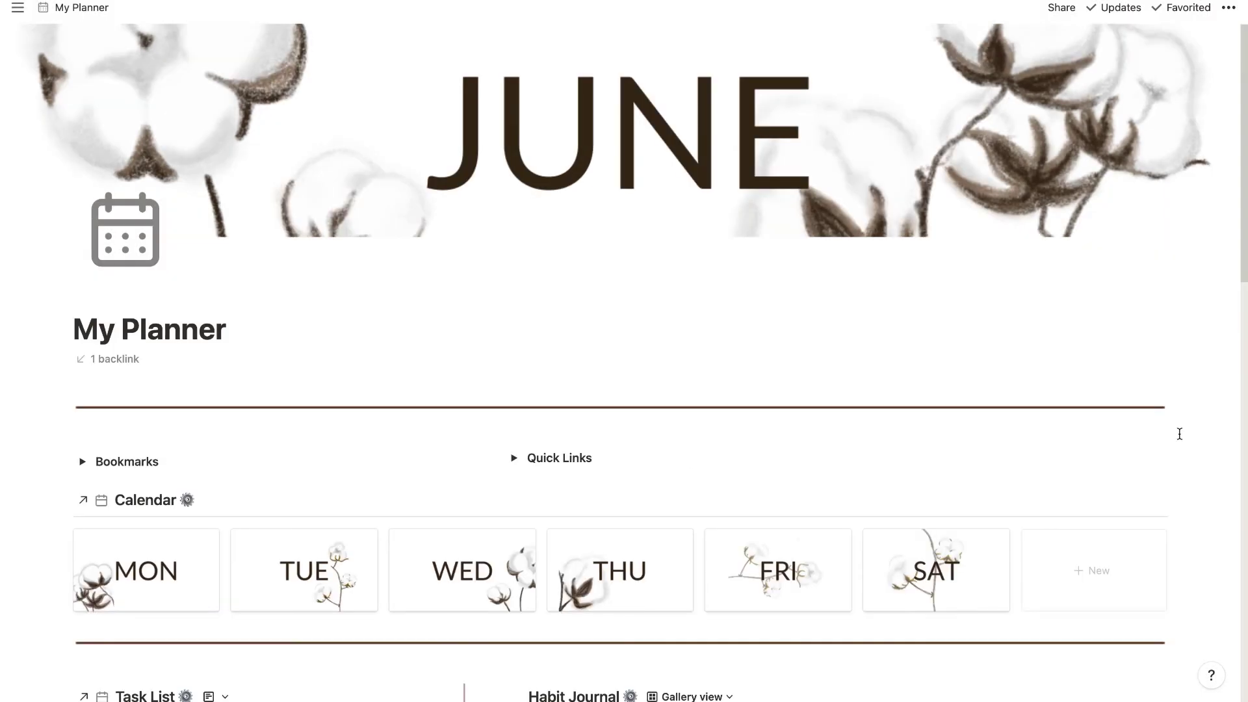
# Add a Sunday card with a cover, dated Jul 4, 2021, using the Daily Planner Page template.
pyautogui.click(1090, 561)
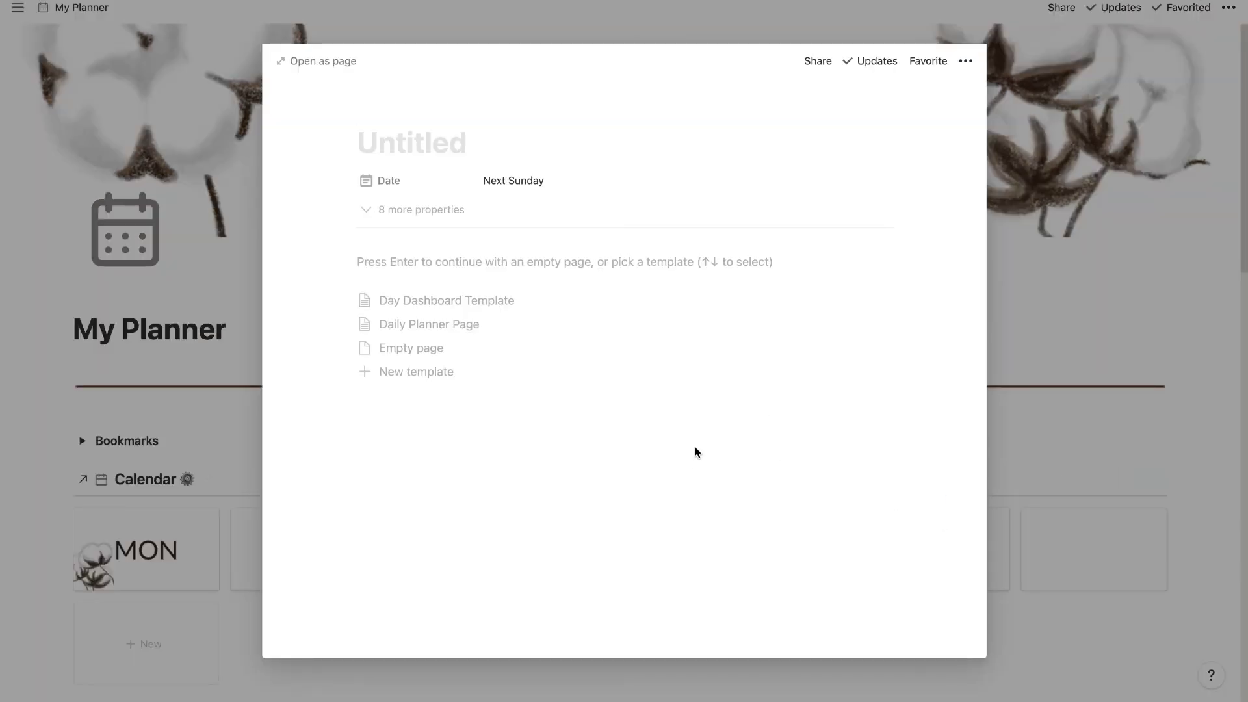
pyautogui.click(460, 114)
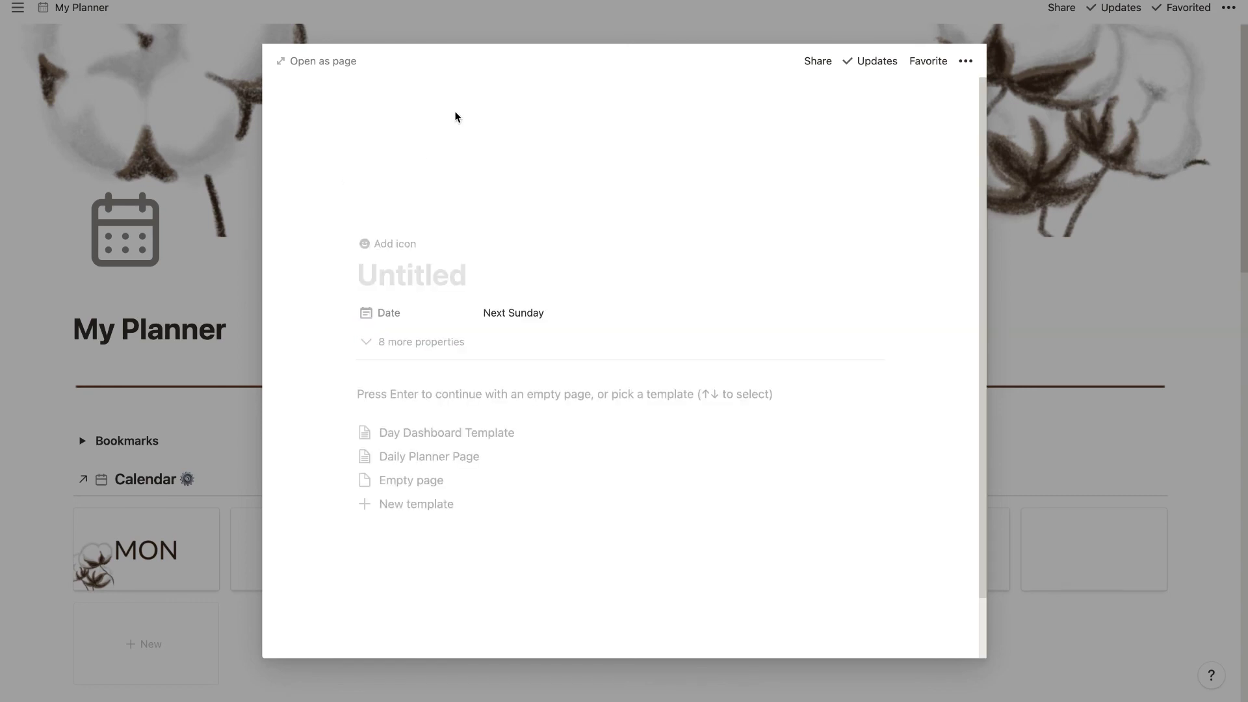
pyautogui.write('Sunday')
pyautogui.click(508, 313)
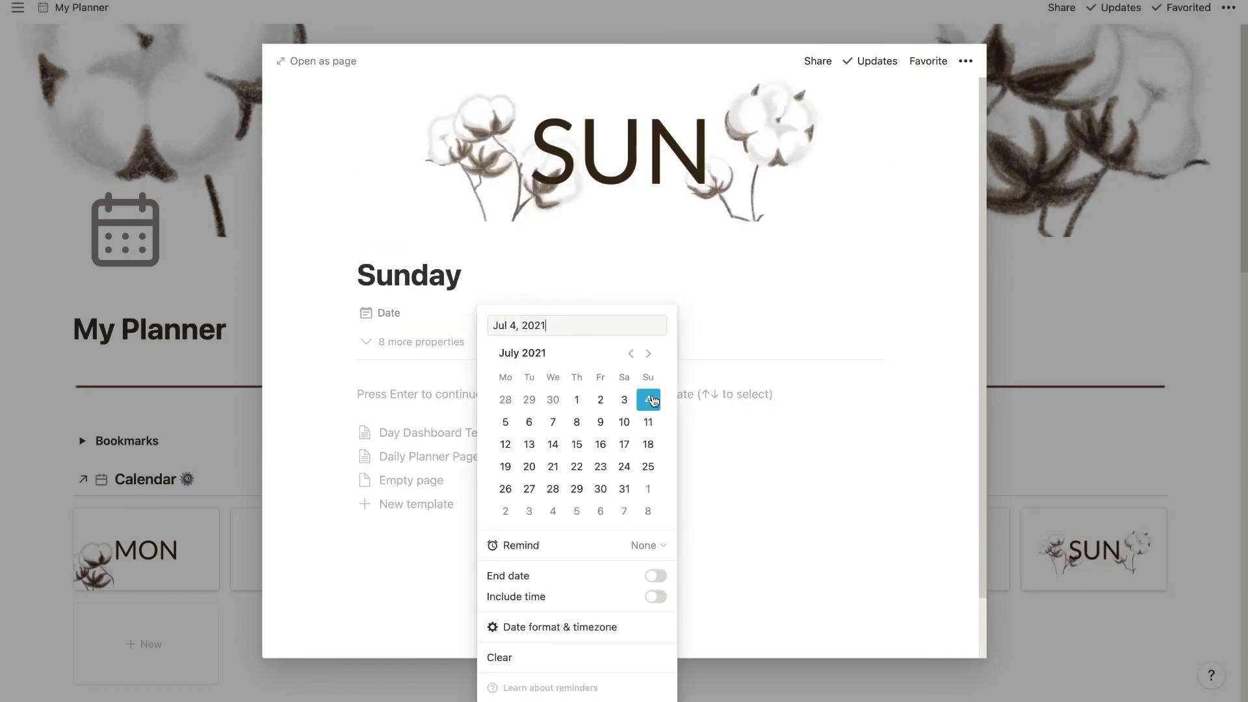
pyautogui.click(852, 307)
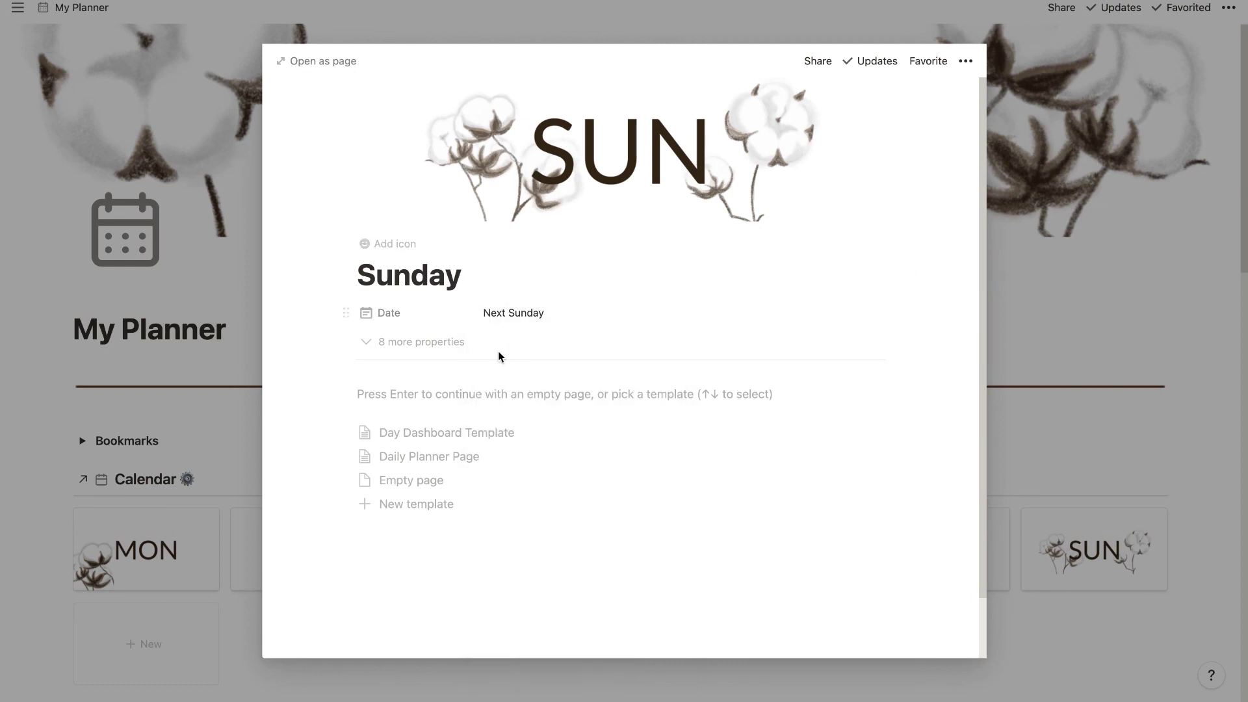
pyautogui.click(425, 459)
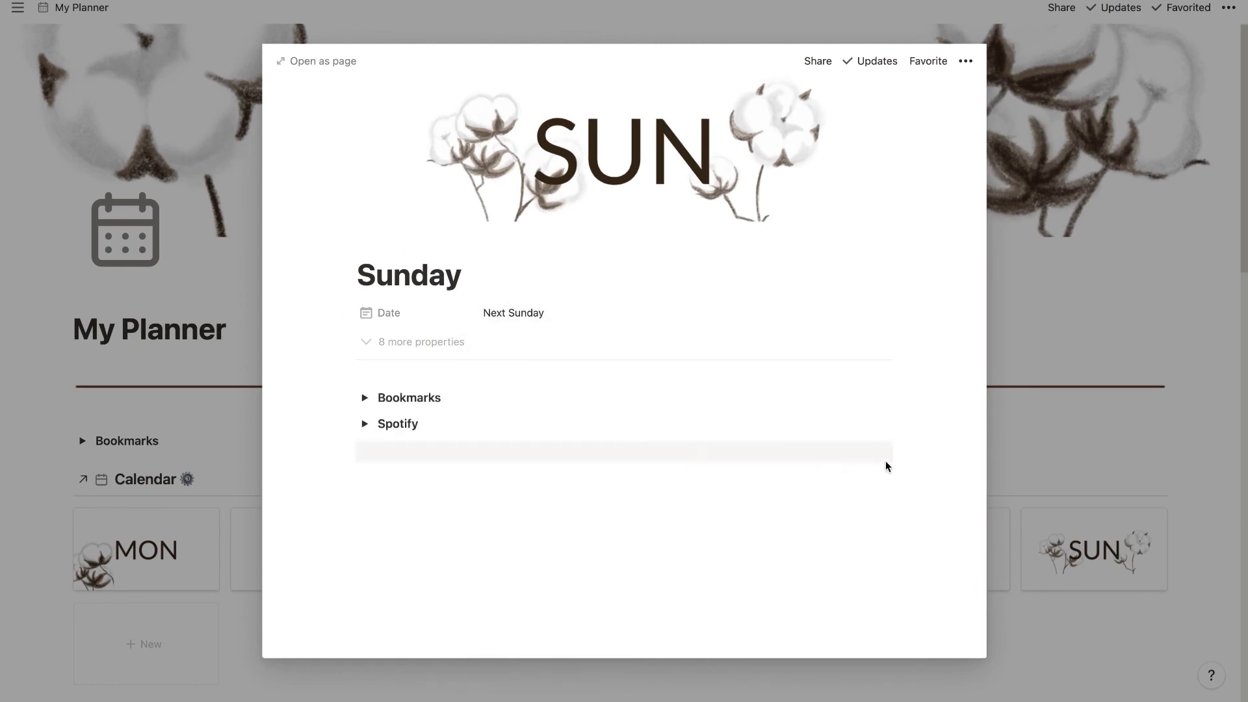
pyautogui.click(1194, 428)
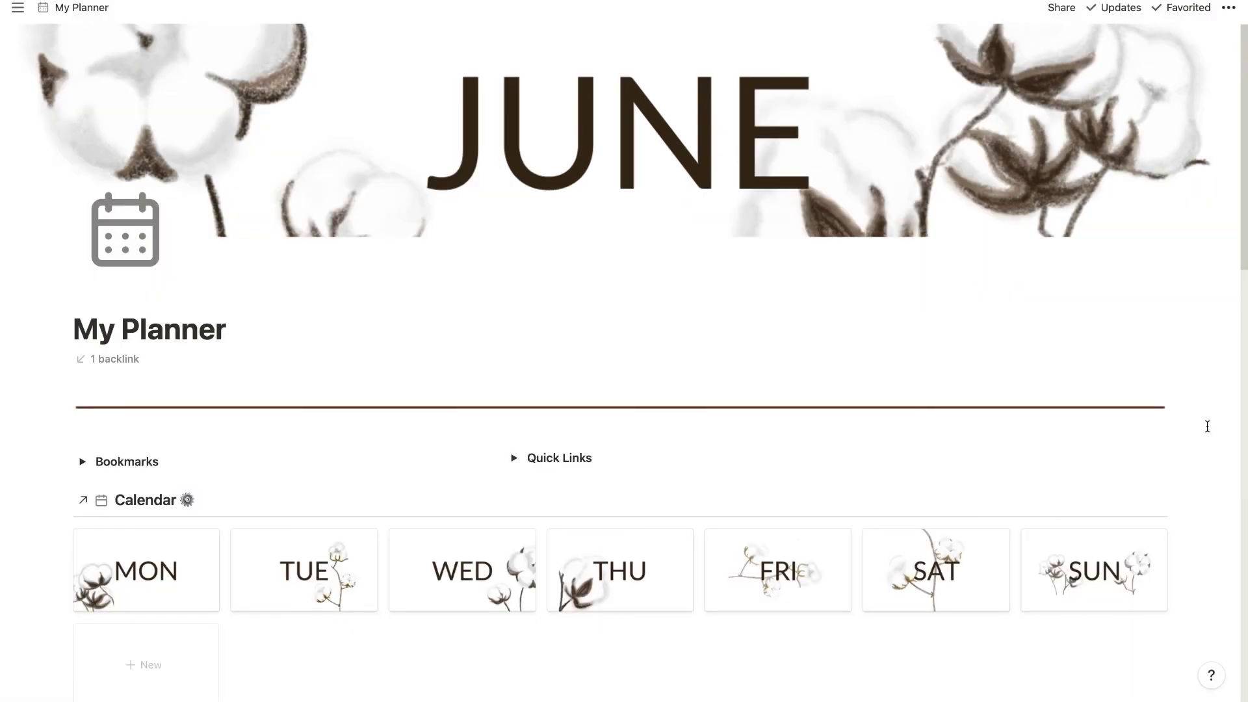
# Duplicate the divider line and place the copy between Quick Links and the Calendar.
pyautogui.scroll(-3, 1207, 427)
pyautogui.scroll(-7, 1221, 458)
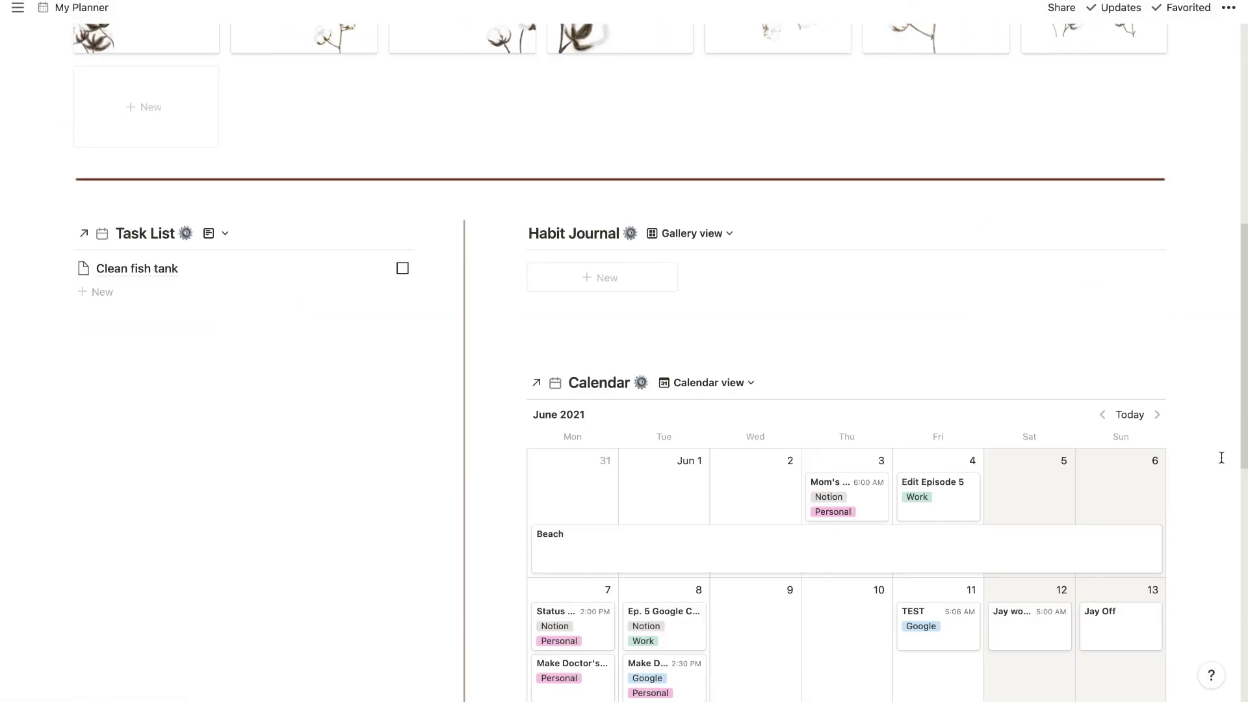
pyautogui.scroll(8, 1221, 458)
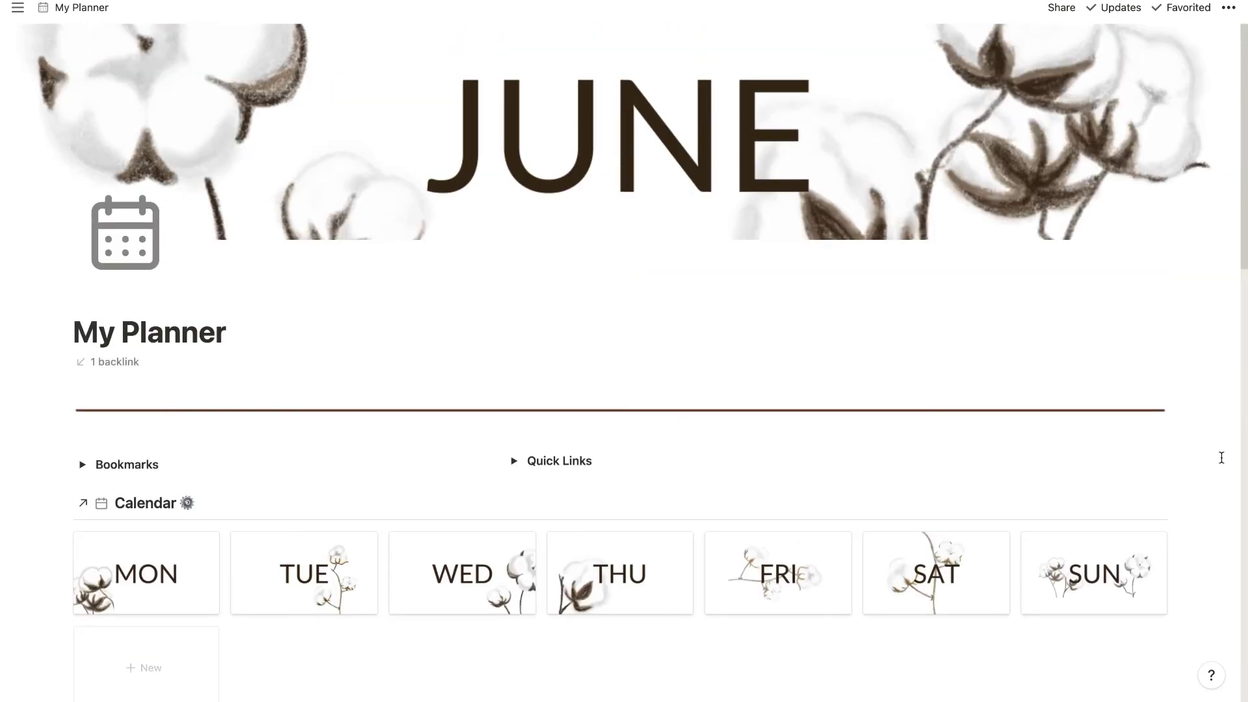
pyautogui.scroll(-3, 1222, 390)
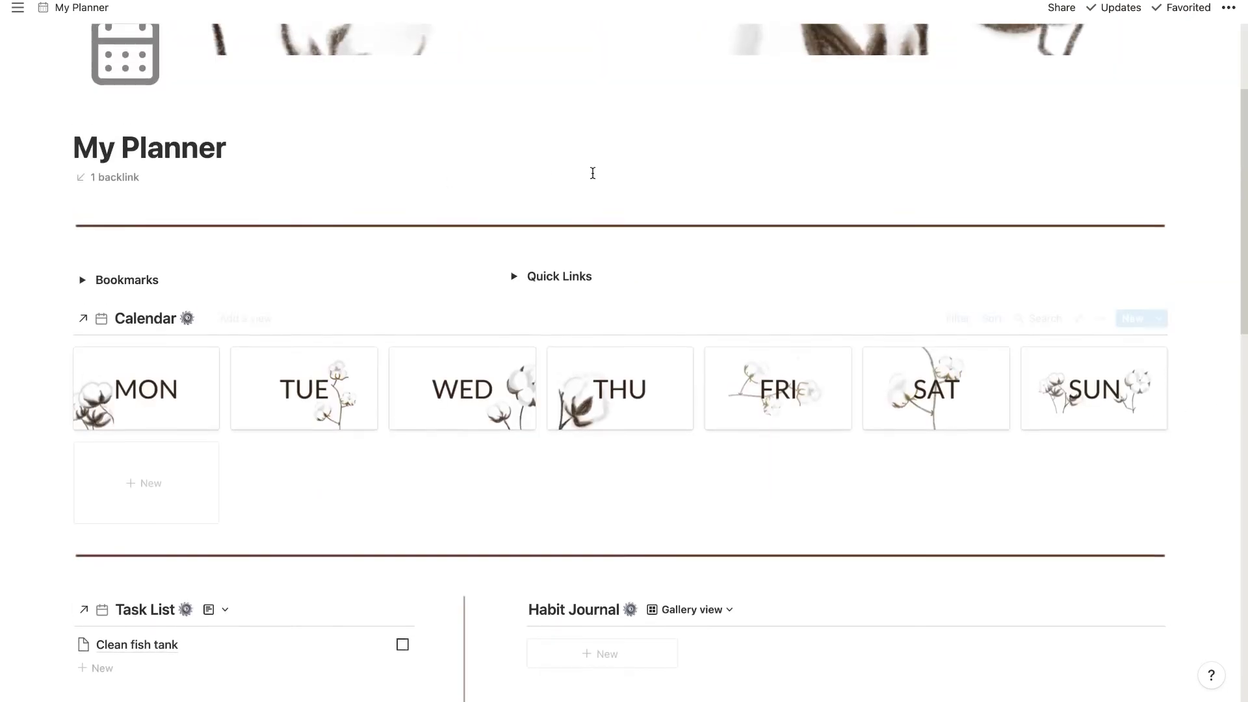
pyautogui.click(63, 216)
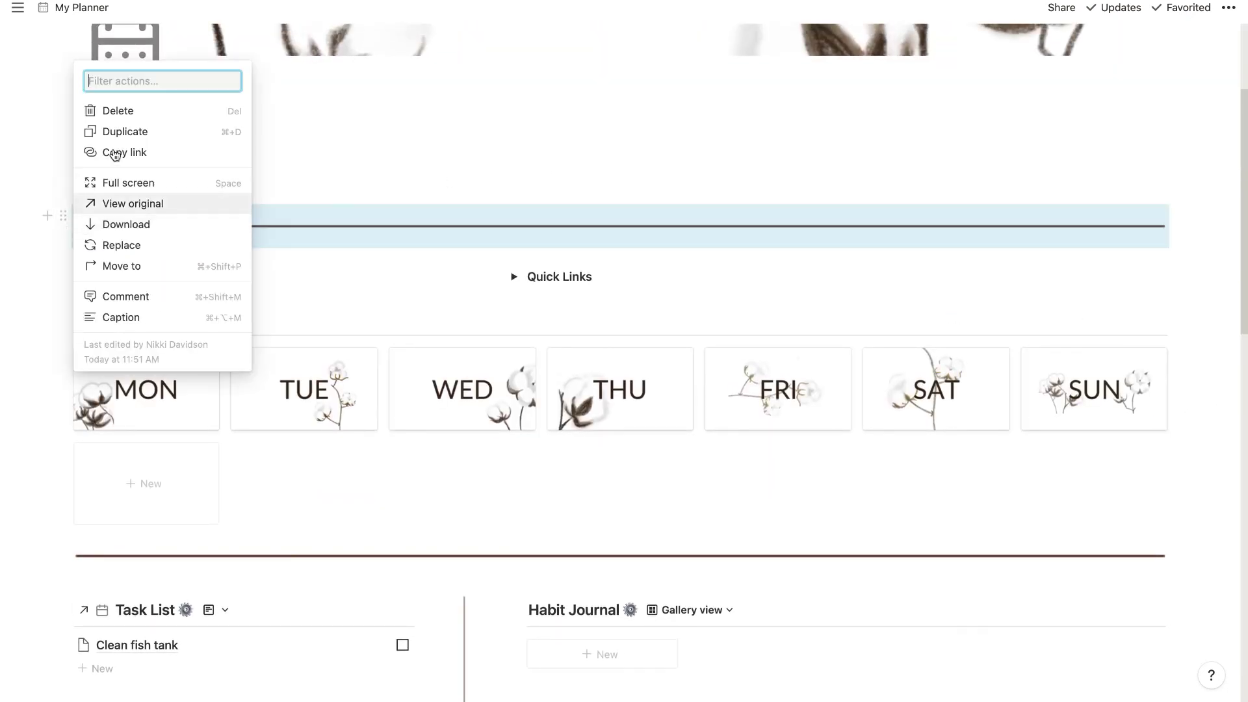
pyautogui.click(124, 132)
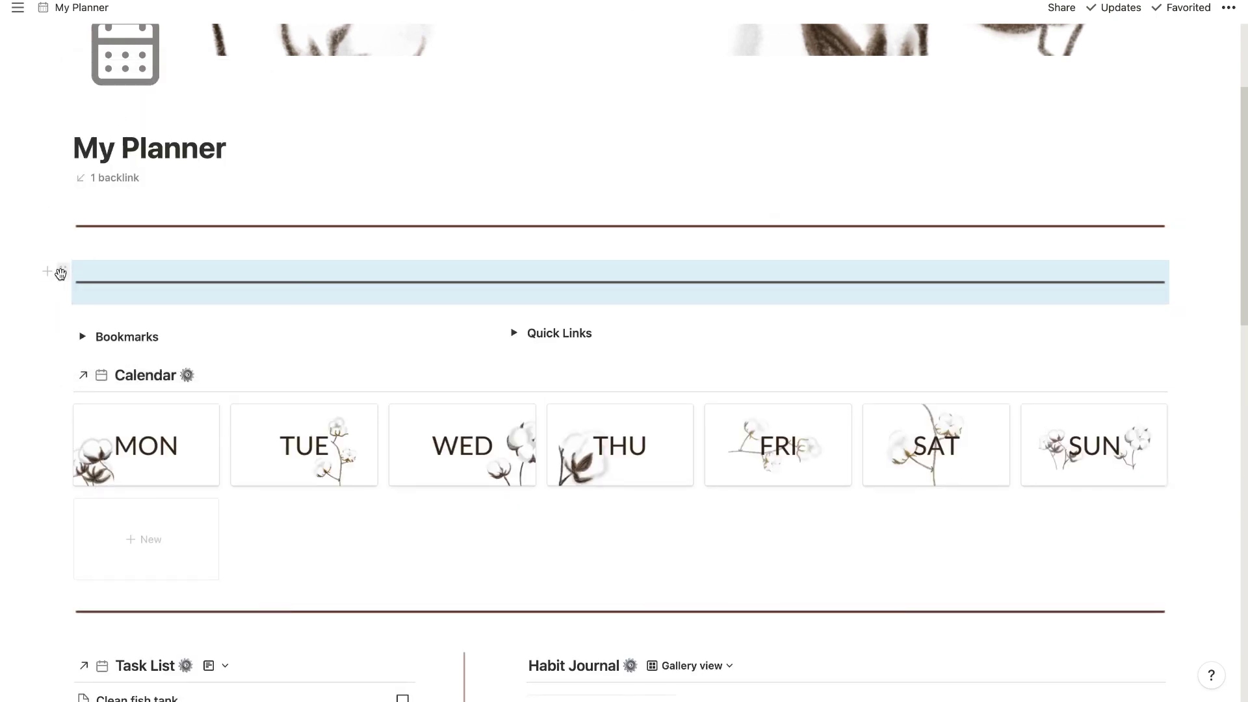
pyautogui.moveTo(61, 273); pyautogui.dragTo(243, 367)
pyautogui.click(1220, 314)
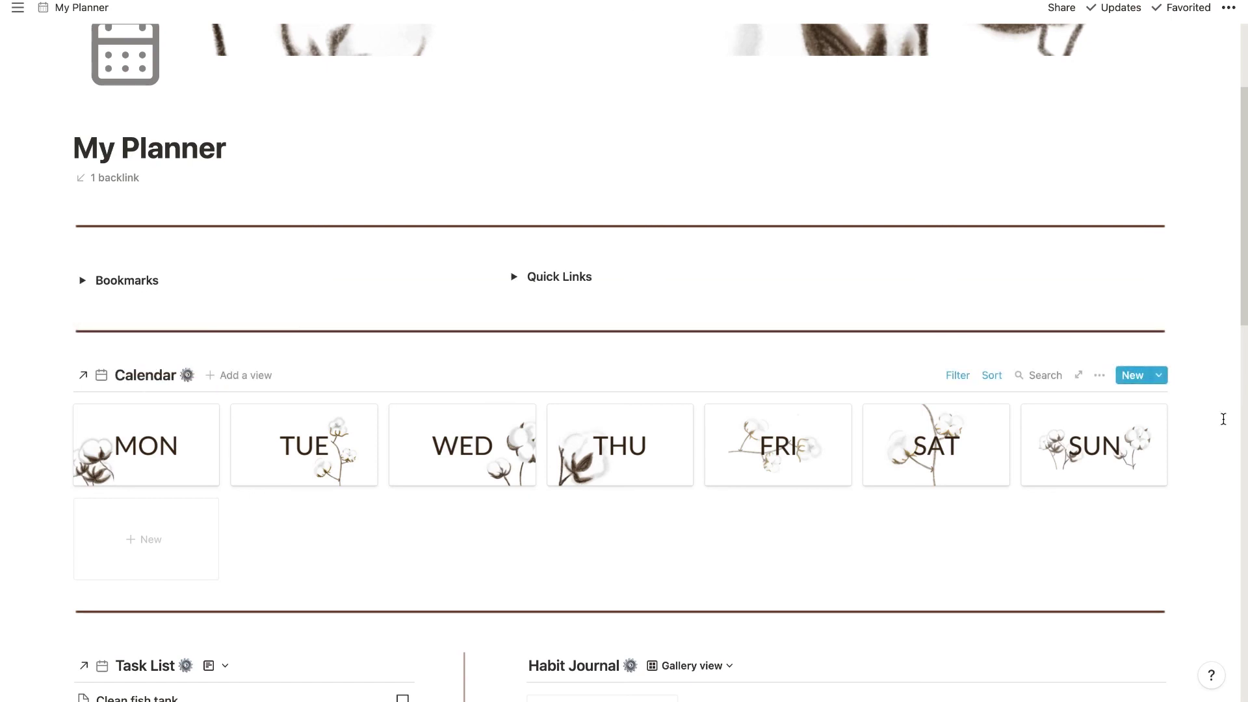
pyautogui.scroll(-3, 1238, 464)
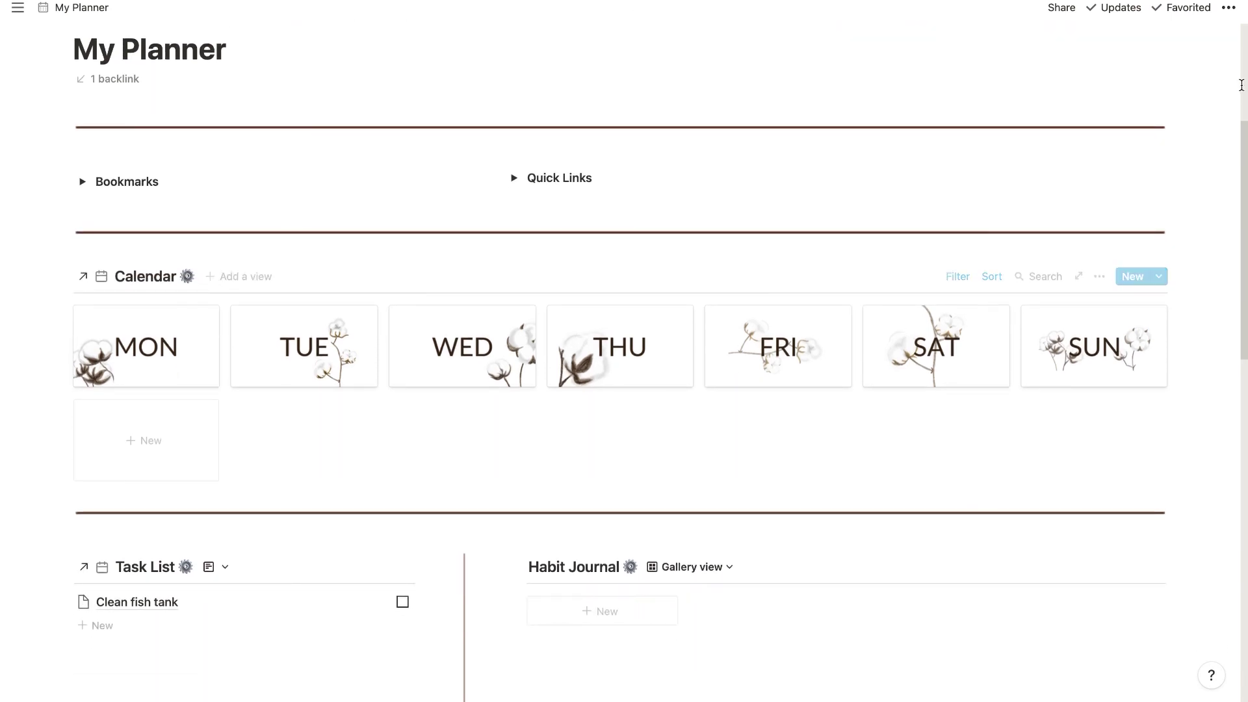
# Lock the My Planner page from the page options menu.
pyautogui.click(1228, 8)
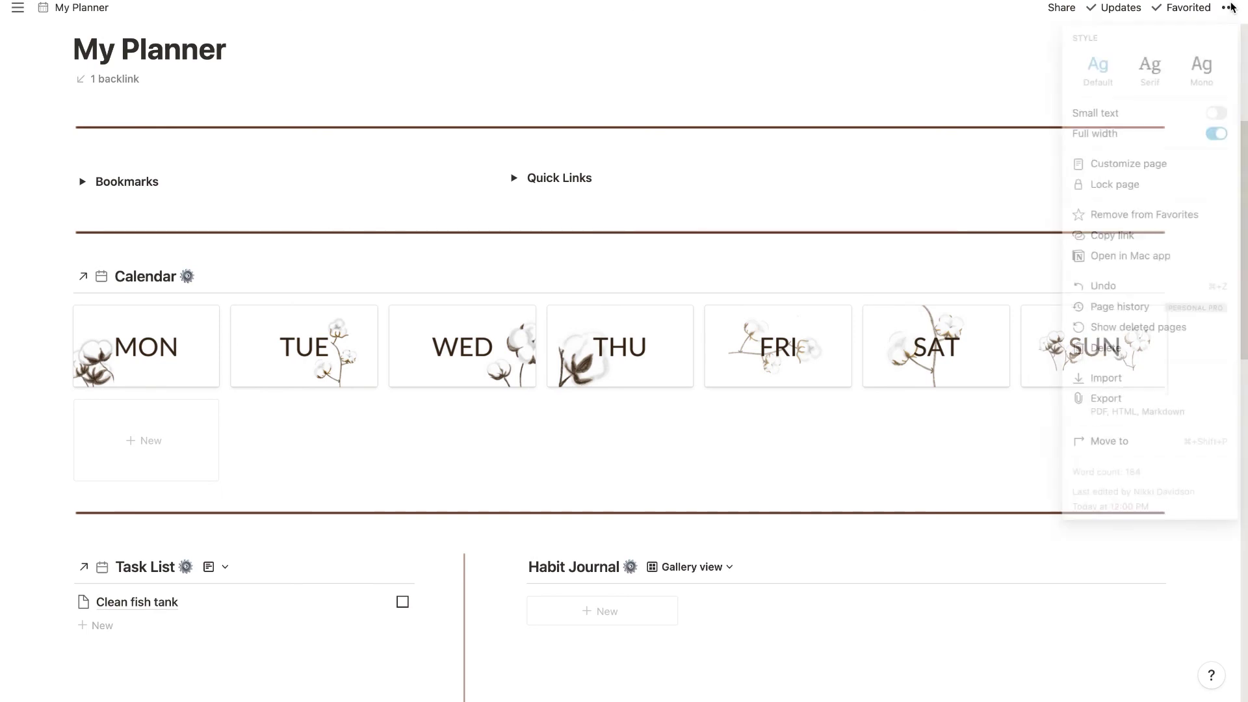
pyautogui.click(1145, 197)
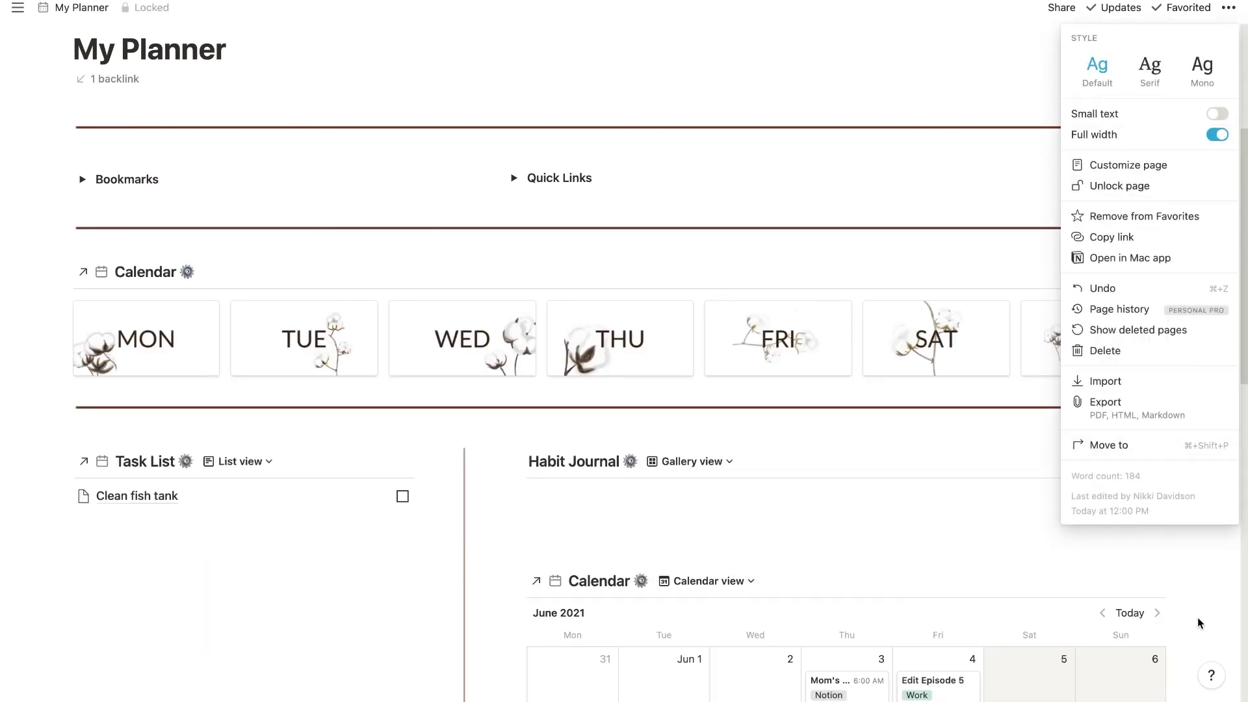
pyautogui.click(1213, 567)
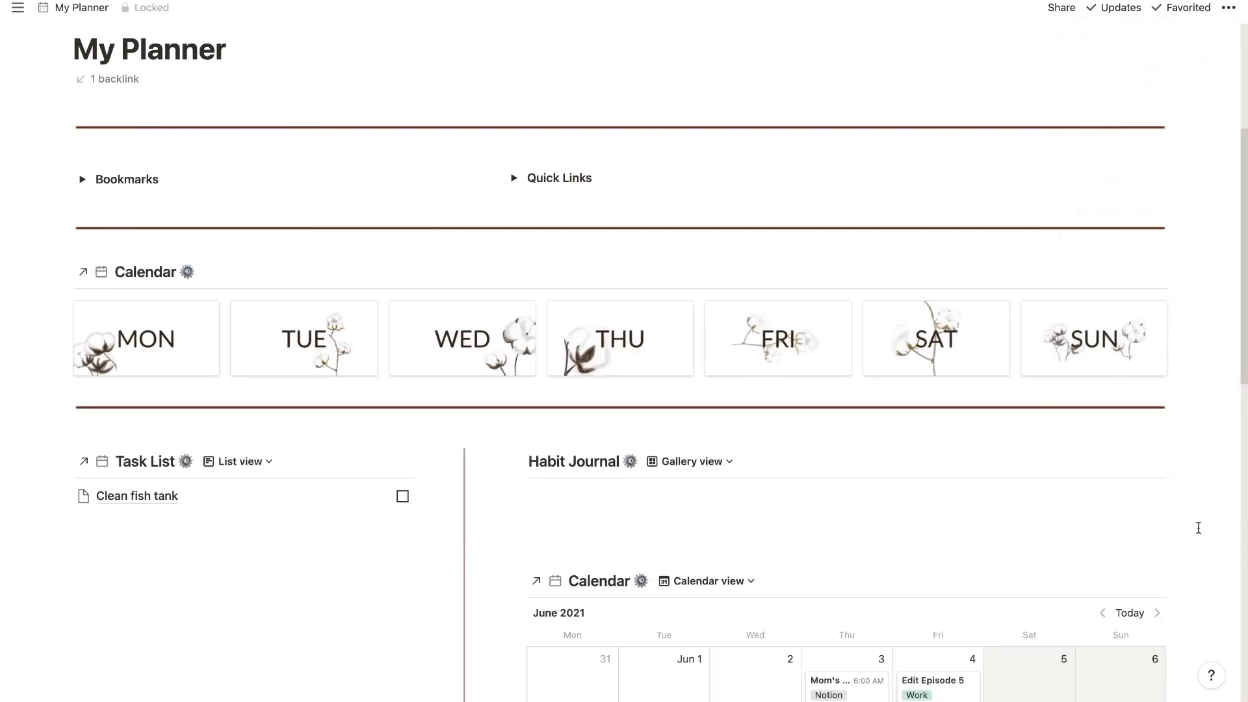
pyautogui.scroll(5, 1198, 528)
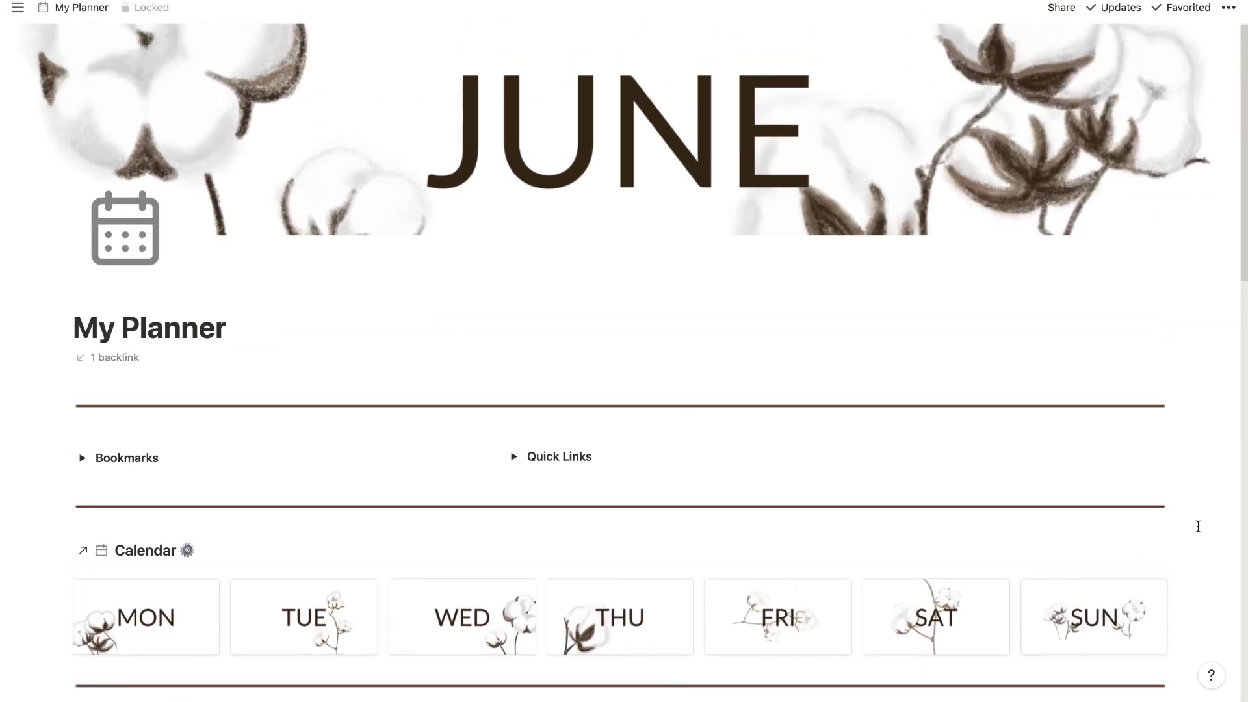
# Open the MON card's page preview from the Calendar gallery.
pyautogui.click(151, 632)
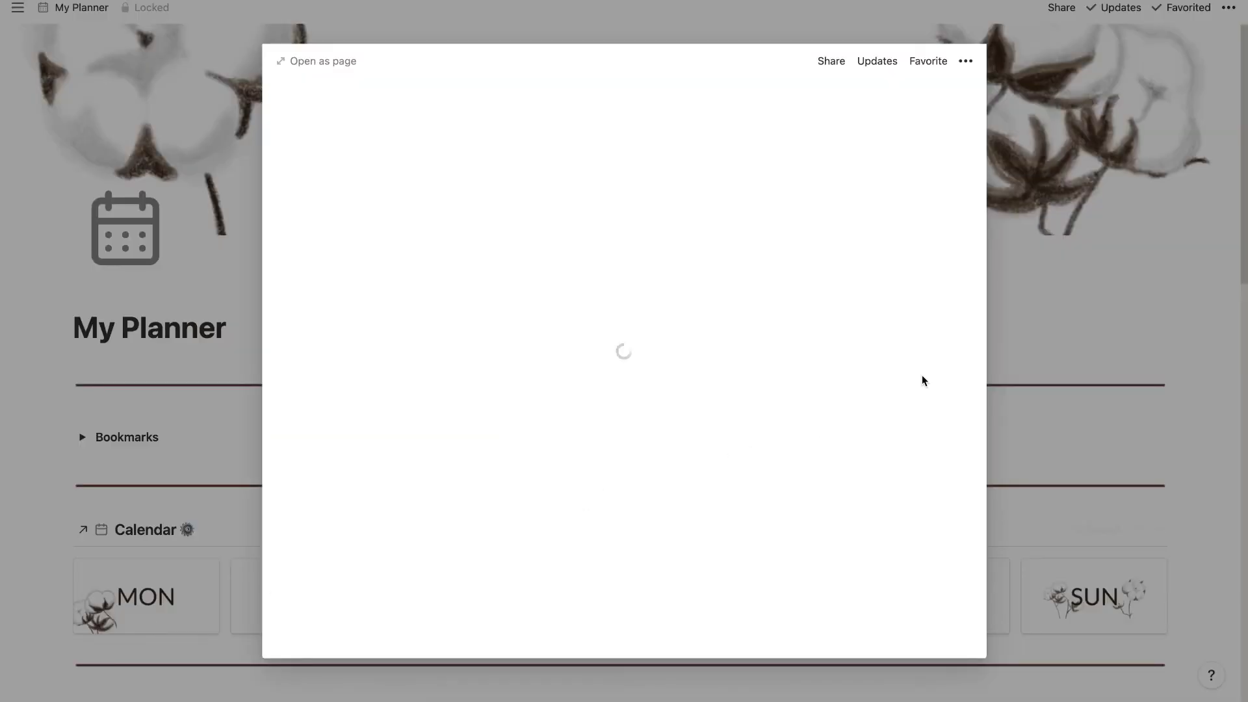